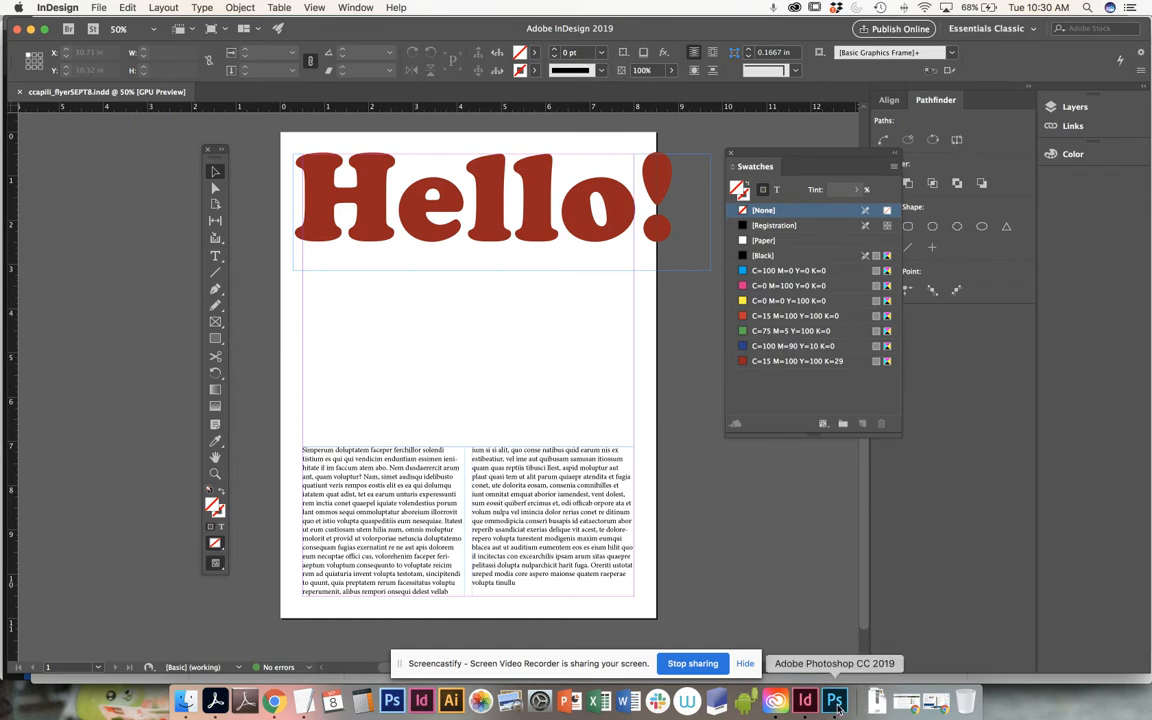
Switch to Photoshop and open the photo P1030755.JPG from the Desktop folder
click(836, 702)
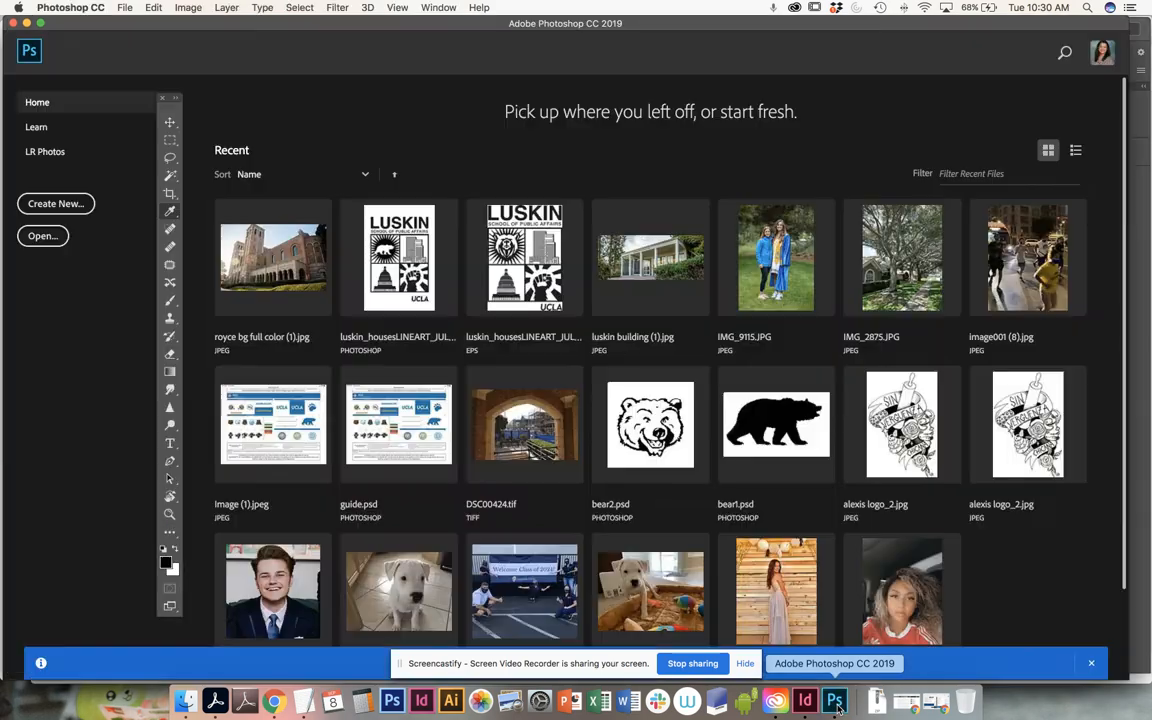
click(42, 236)
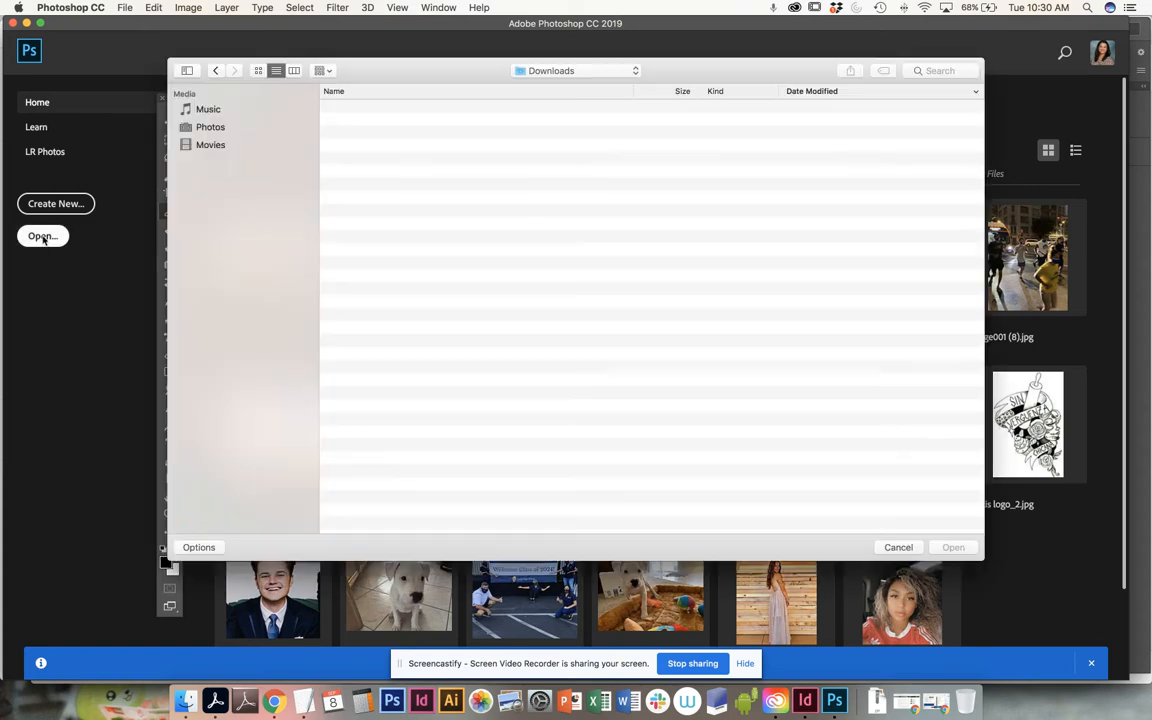
click(205, 180)
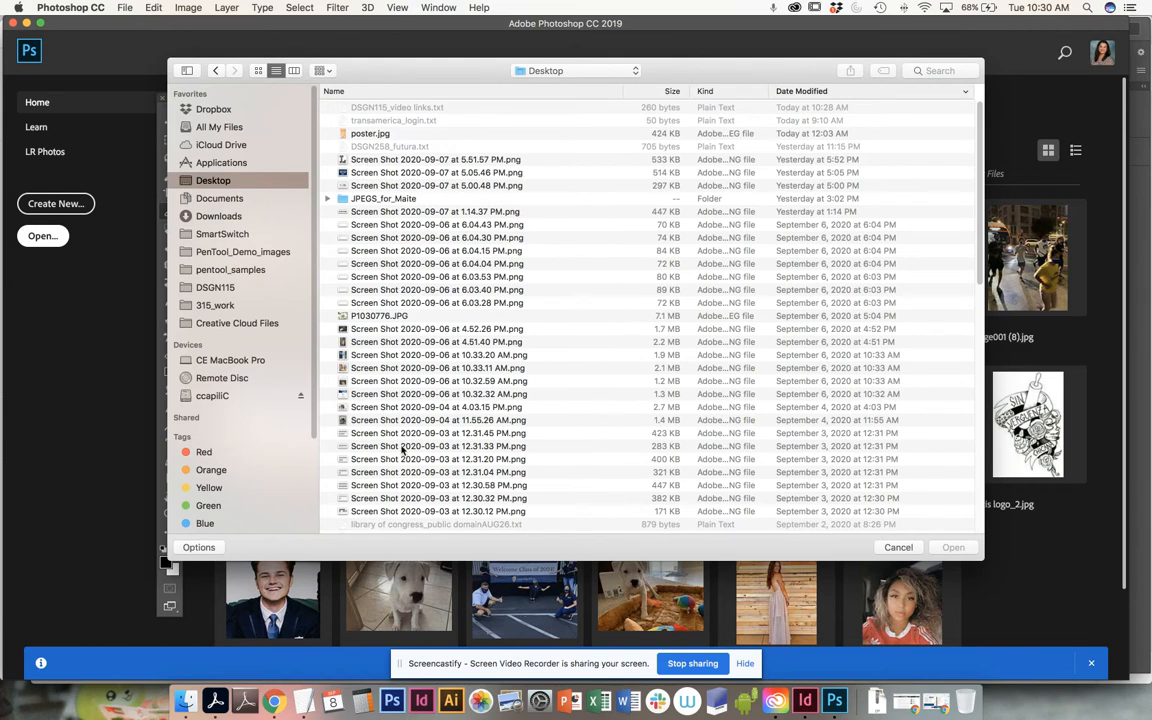
click(258, 70)
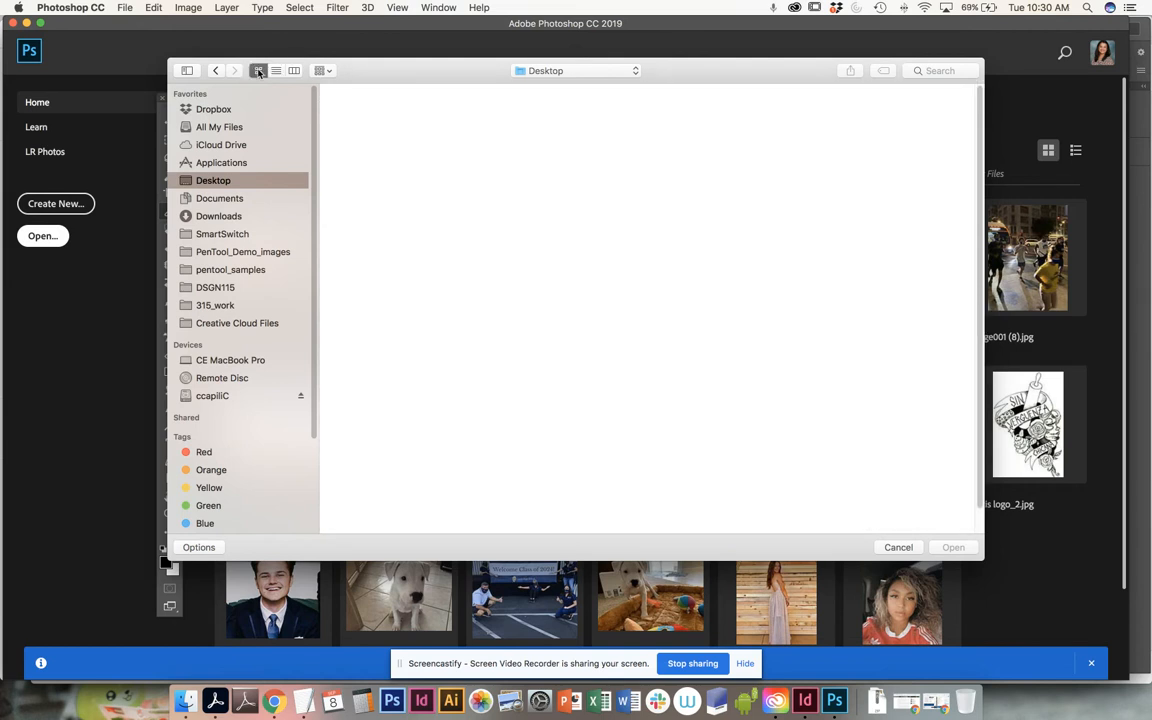
scroll(553, 343, down, 1)
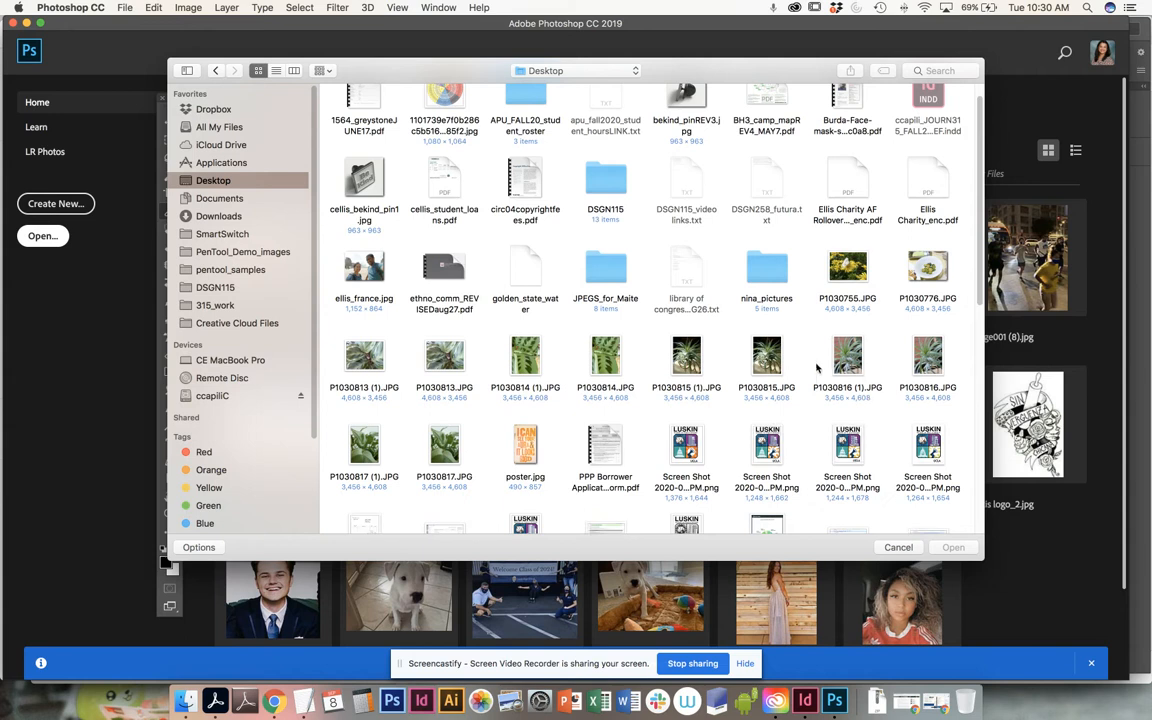
scroll(682, 378, down, 1)
scroll(682, 378, down, 2)
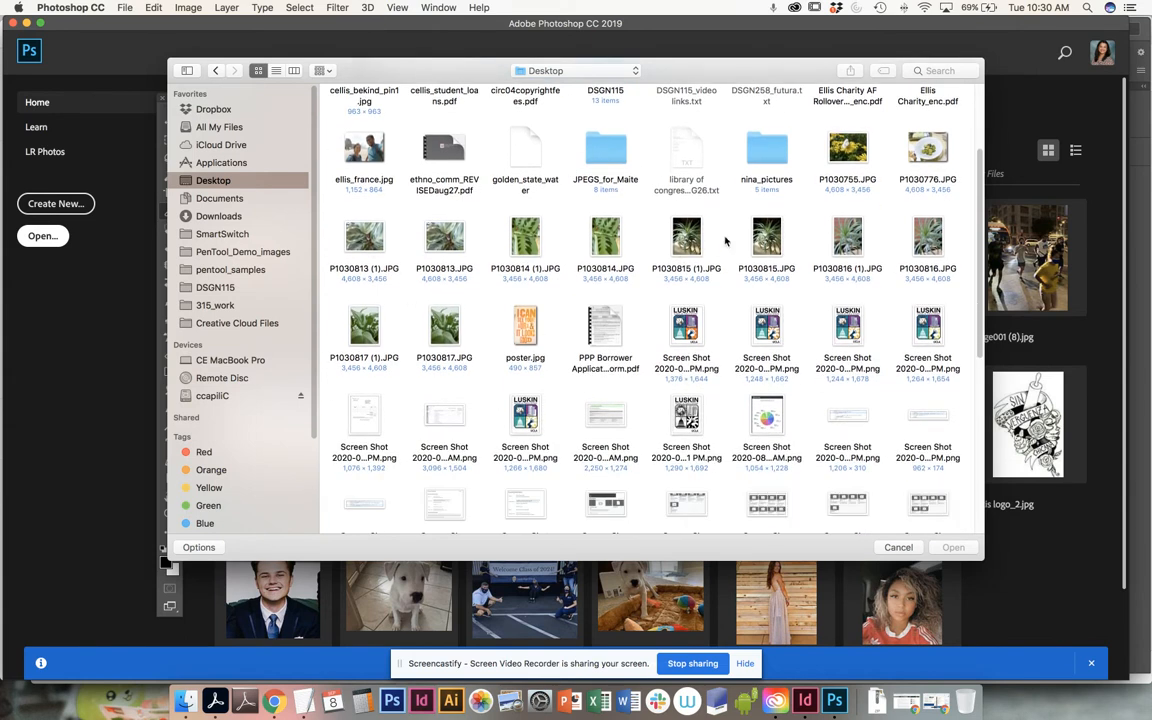
click(847, 150)
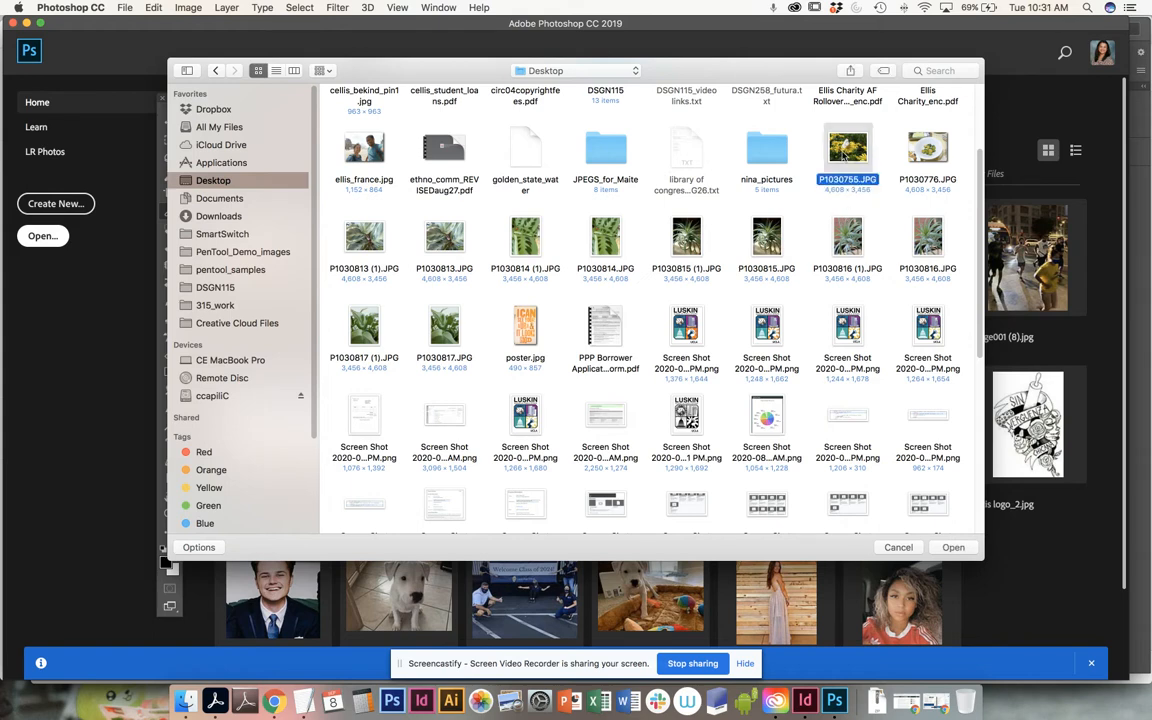
click(953, 548)
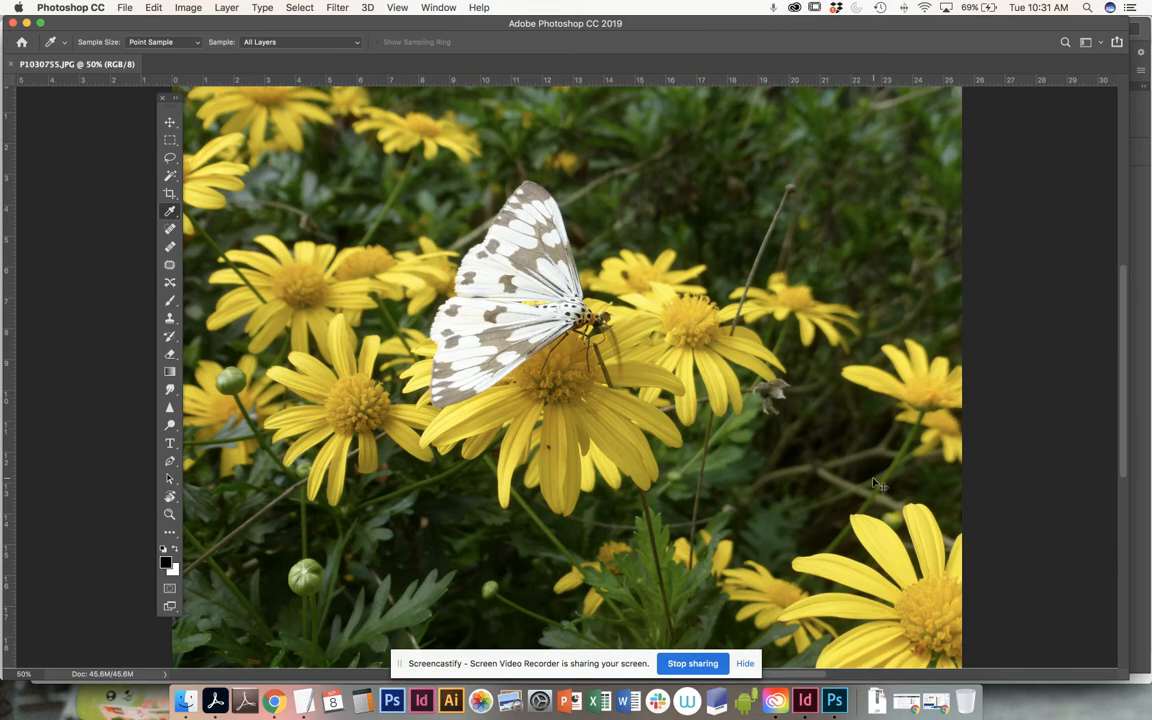
key(super+minus)
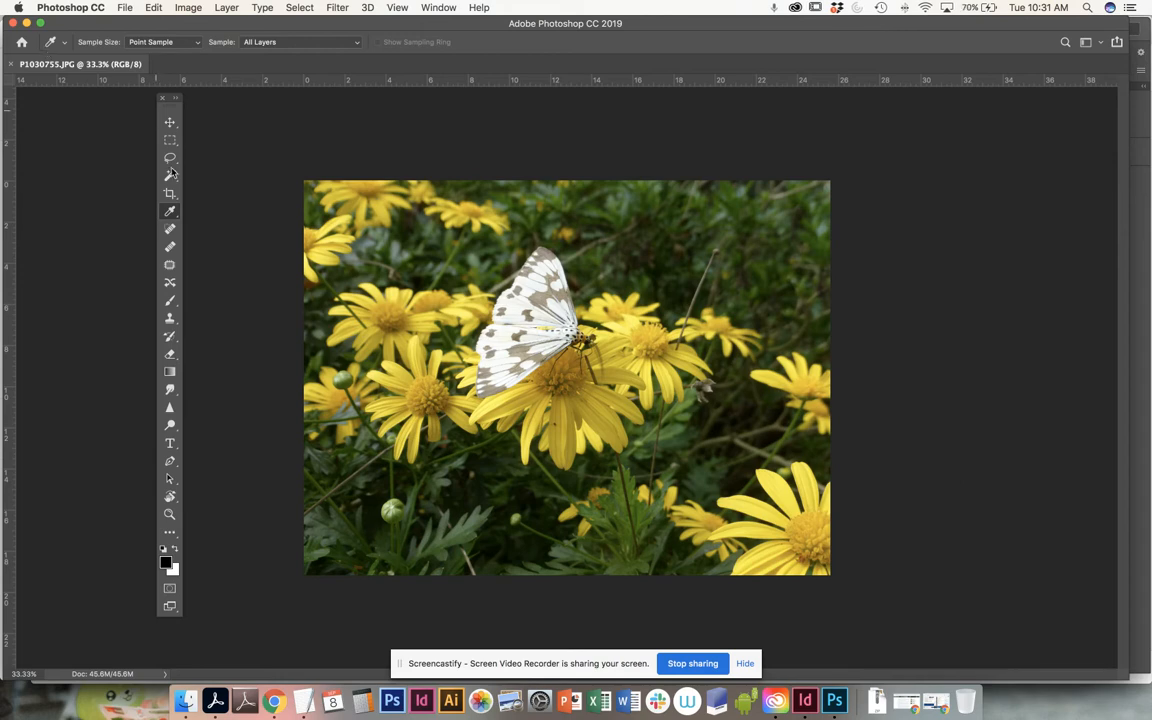
Switch to Acrobat and read through the print and web photo processing instructions in ccapili_processing_photos.pdf
click(215, 703)
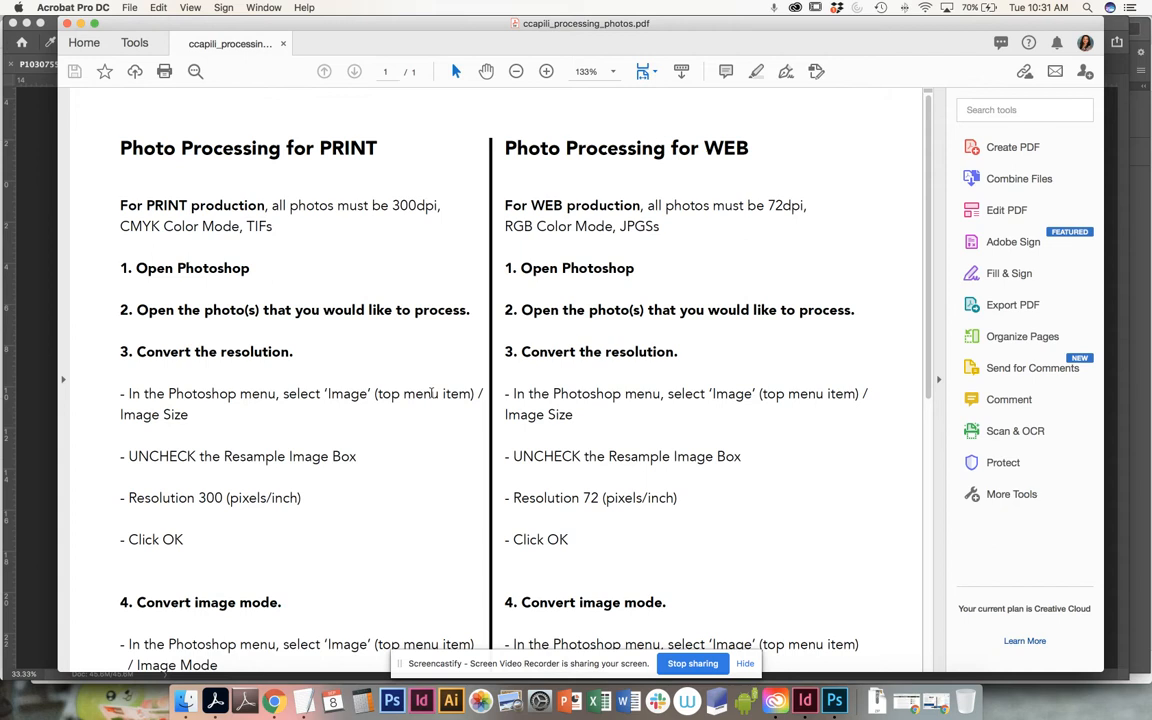
scroll(431, 393, down, 1)
scroll(431, 393, down, 1)
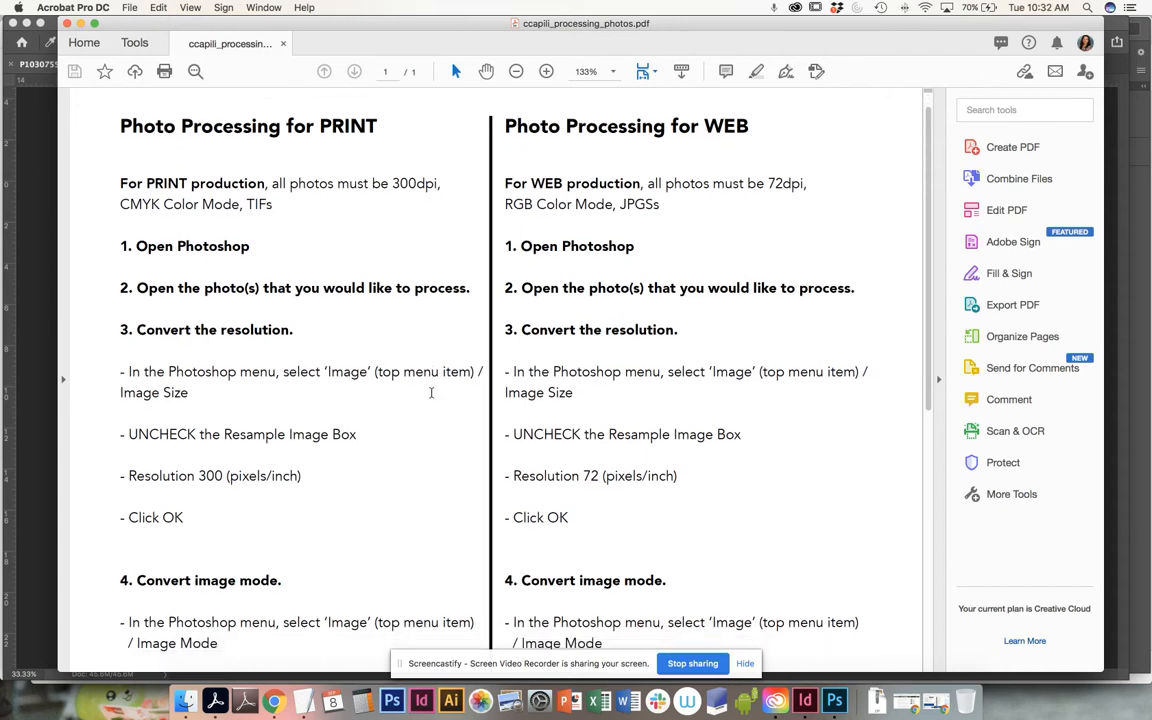
scroll(431, 393, down, 1)
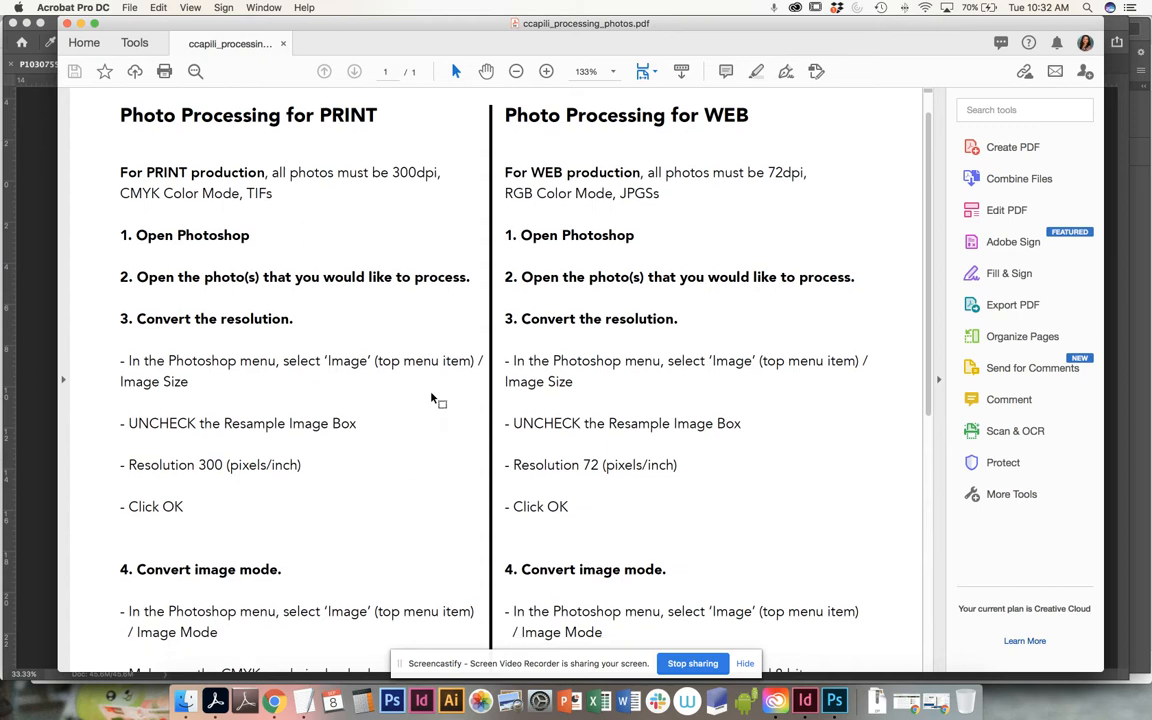
scroll(431, 398, down, 1)
scroll(431, 398, down, 1)
scroll(431, 398, up, 3)
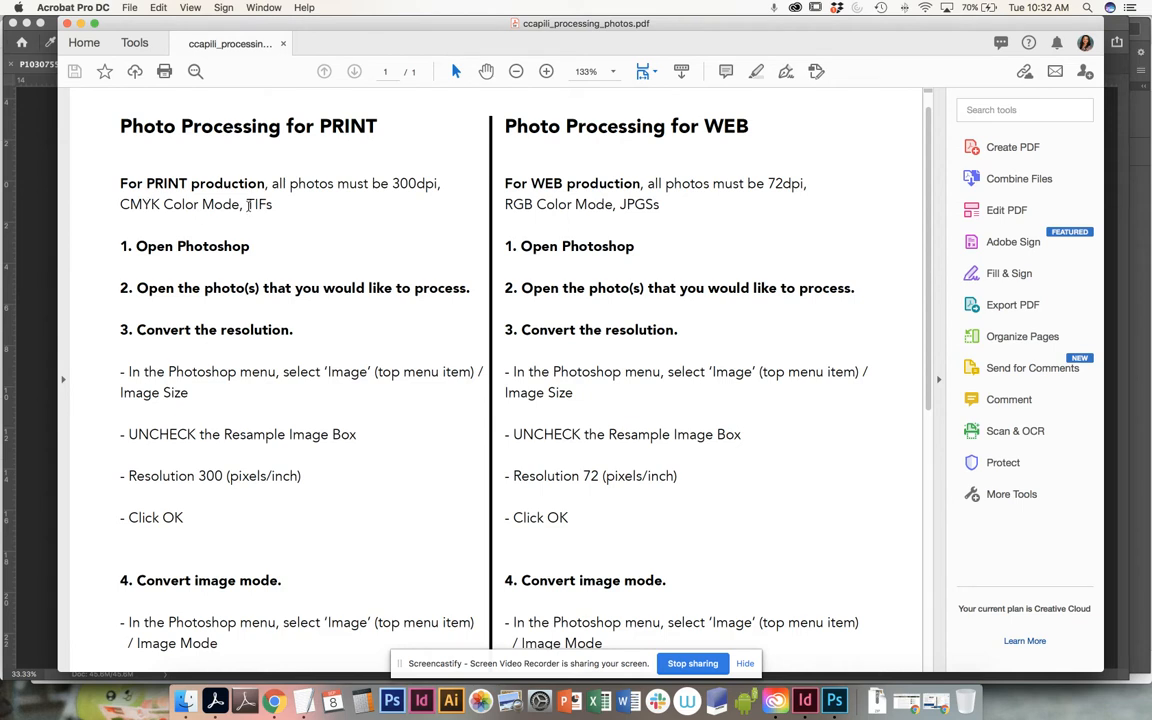
scroll(327, 437, down, 3)
scroll(327, 437, down, 2)
scroll(325, 433, down, 2)
scroll(325, 433, down, 8)
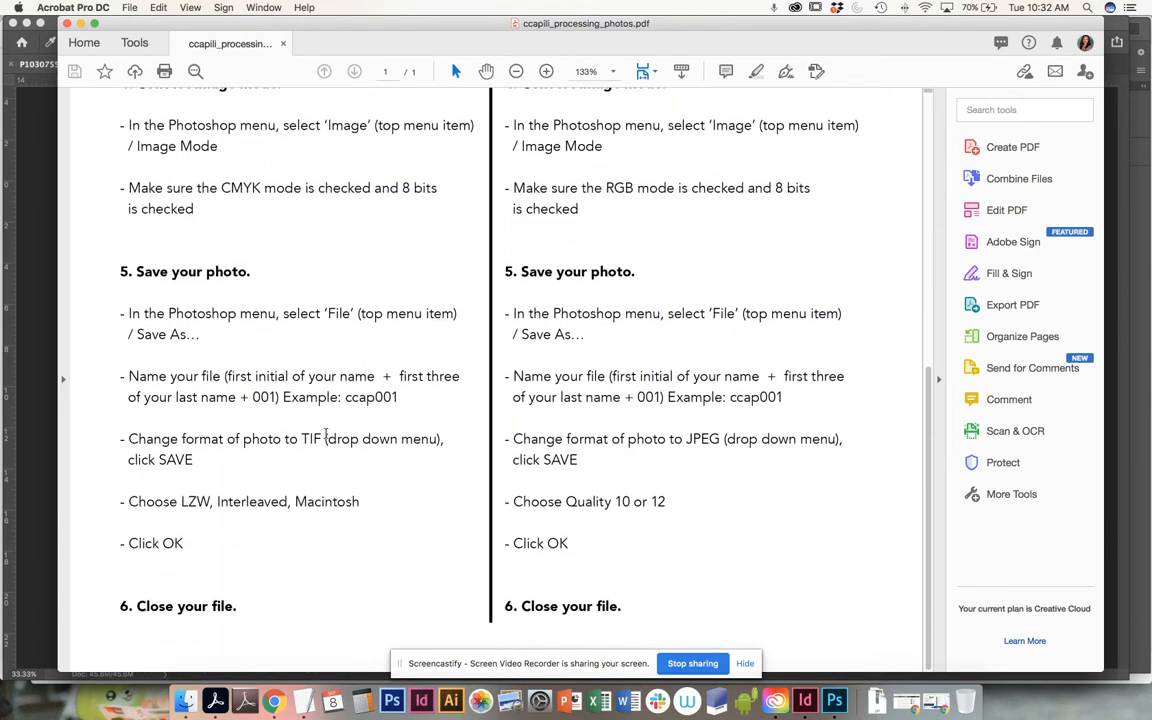
scroll(327, 440, up, 12)
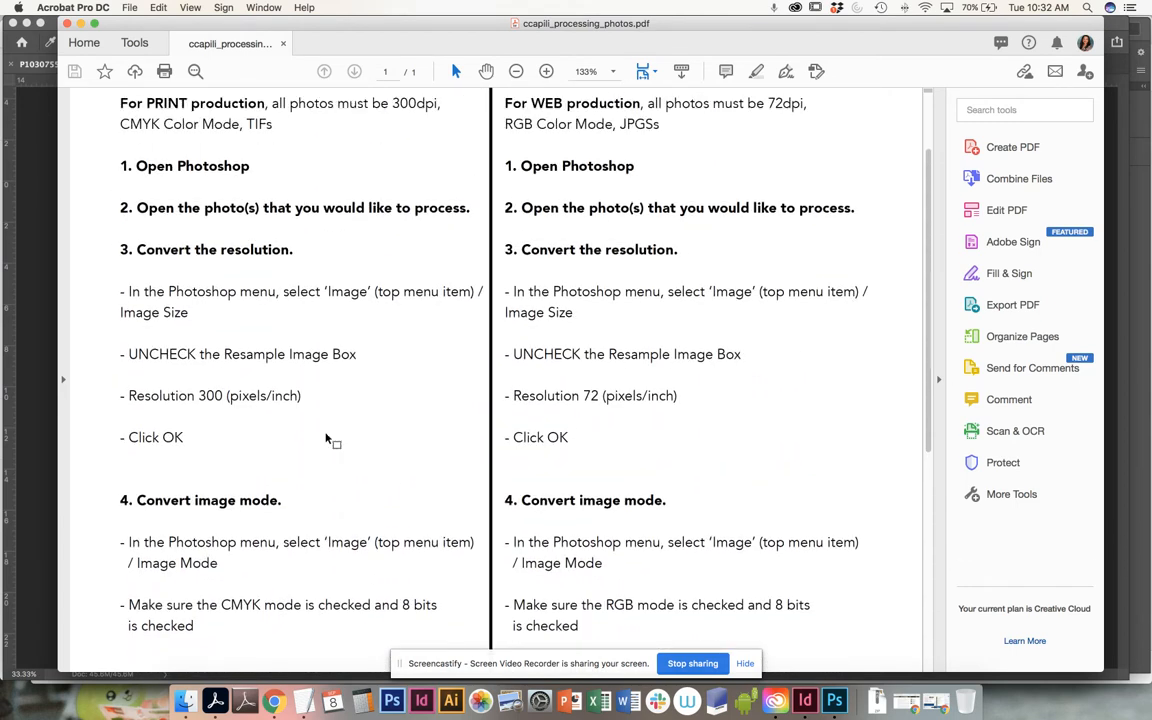
Return to Photoshop and set the photo's resolution to 300 pixels/inch in Image Size, leaving Resample off
click(39, 260)
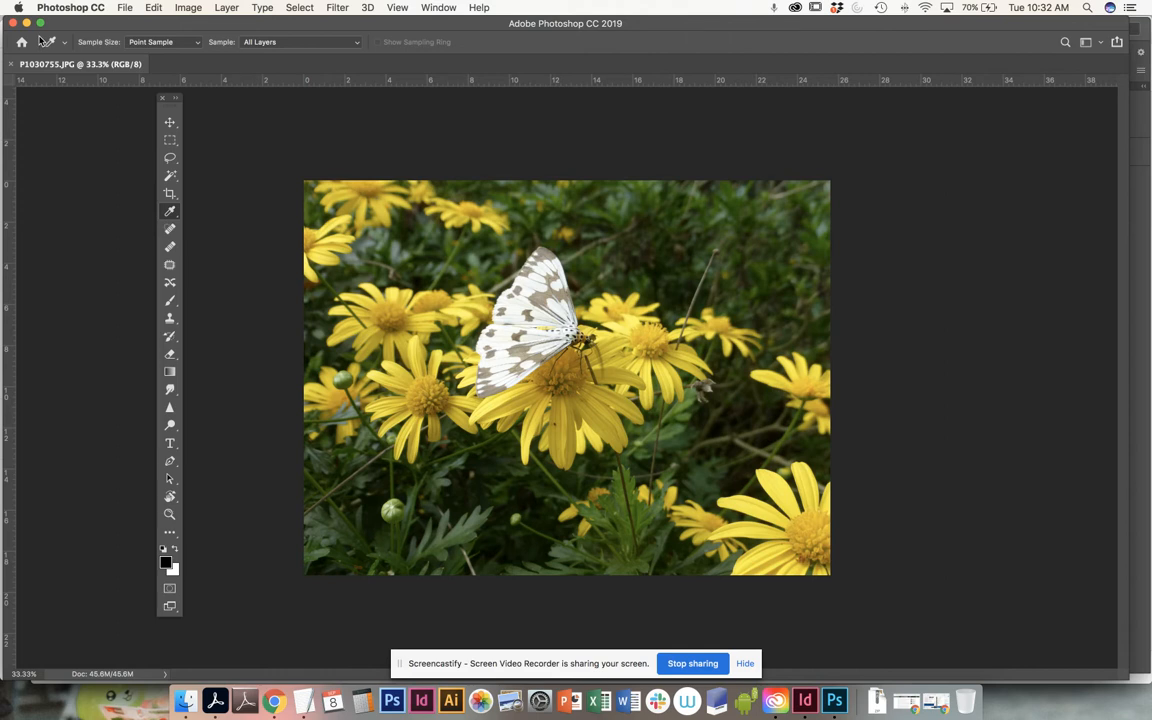
click(190, 8)
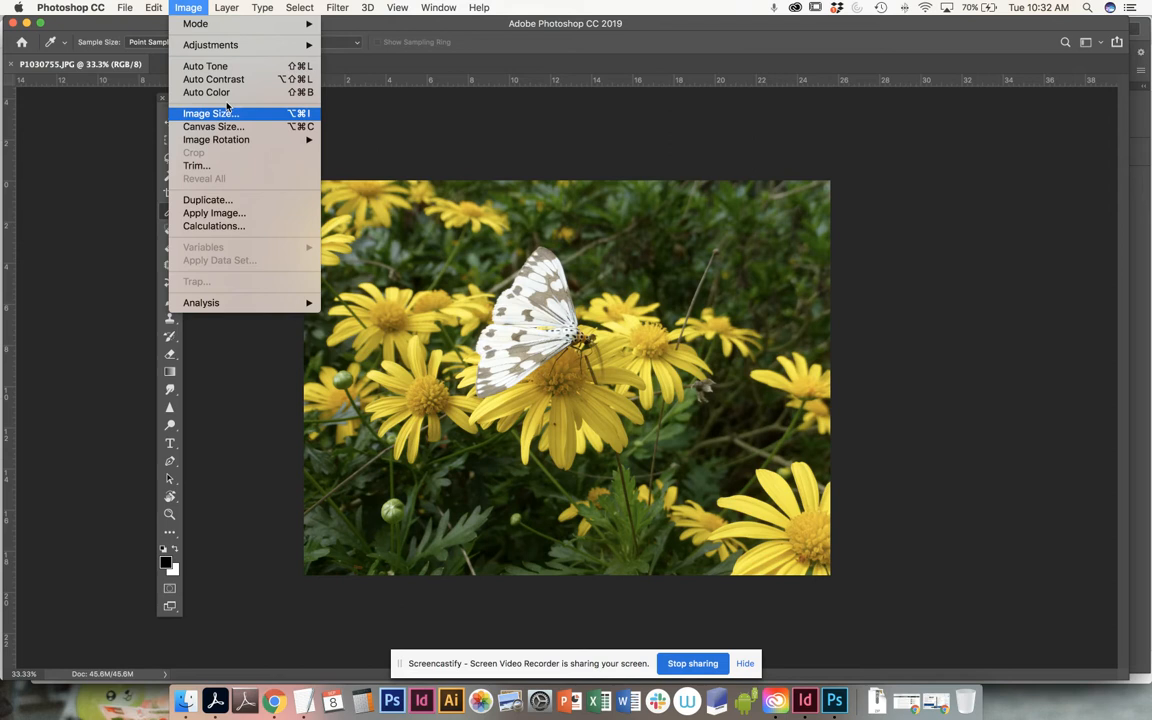
click(78, 195)
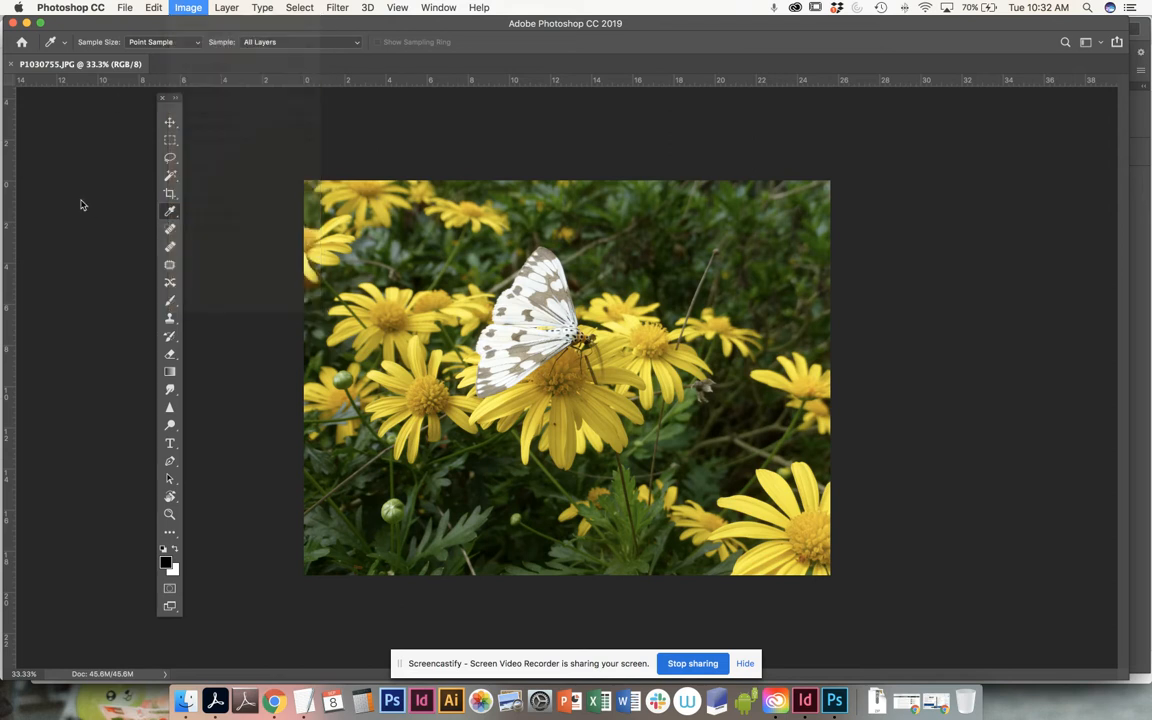
click(185, 9)
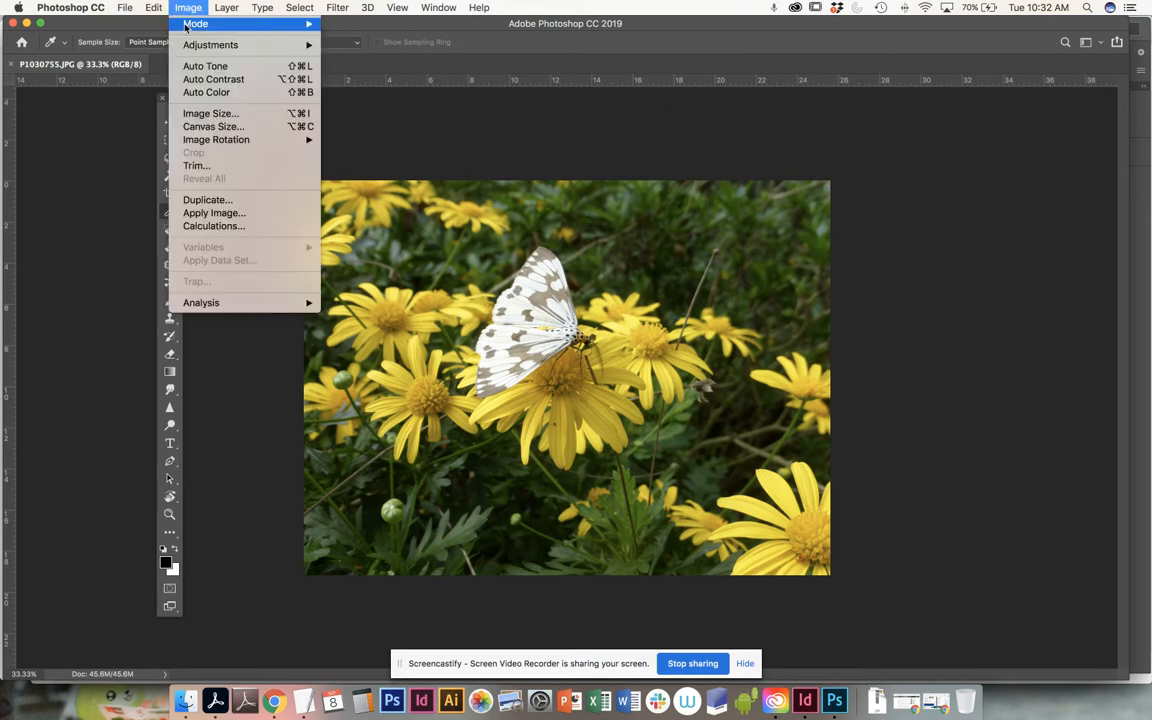
click(205, 114)
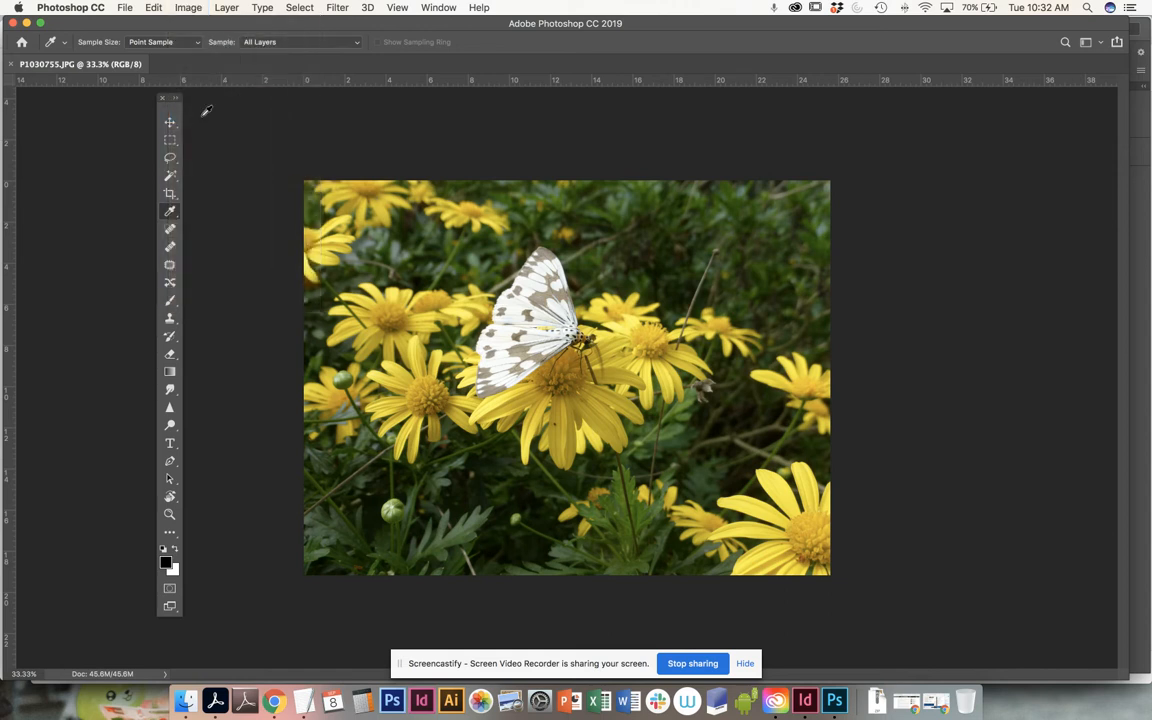
drag(651, 190, 751, 120)
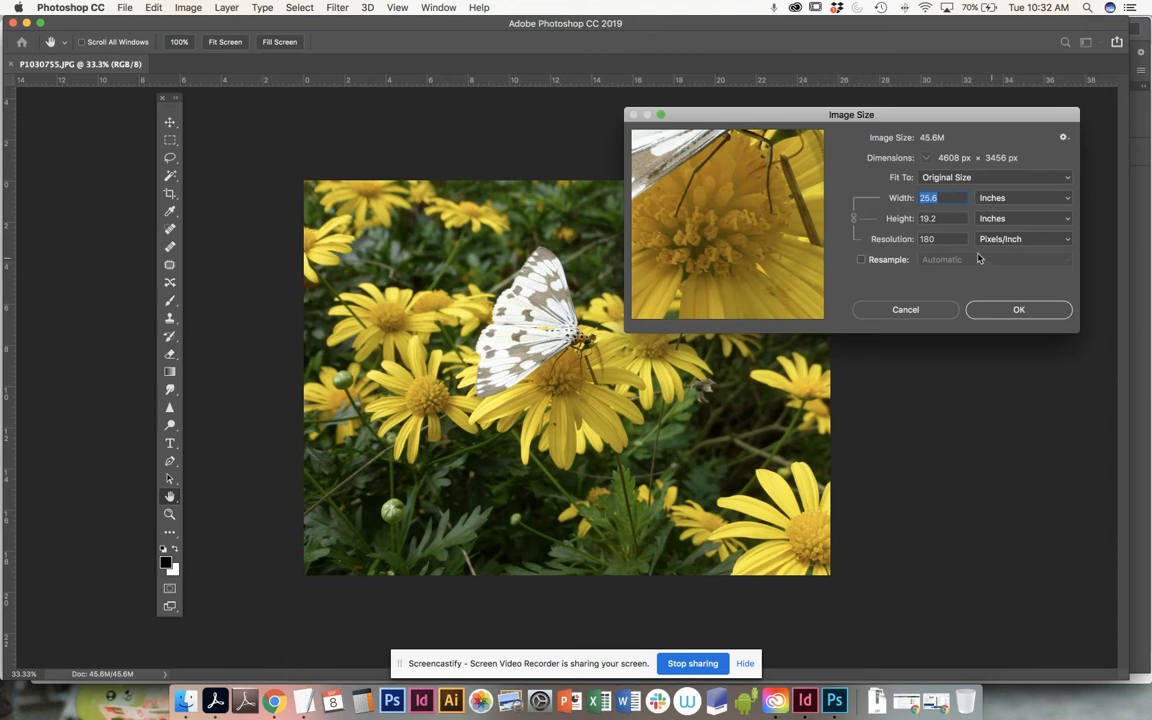
double_click(941, 242)
text(300)
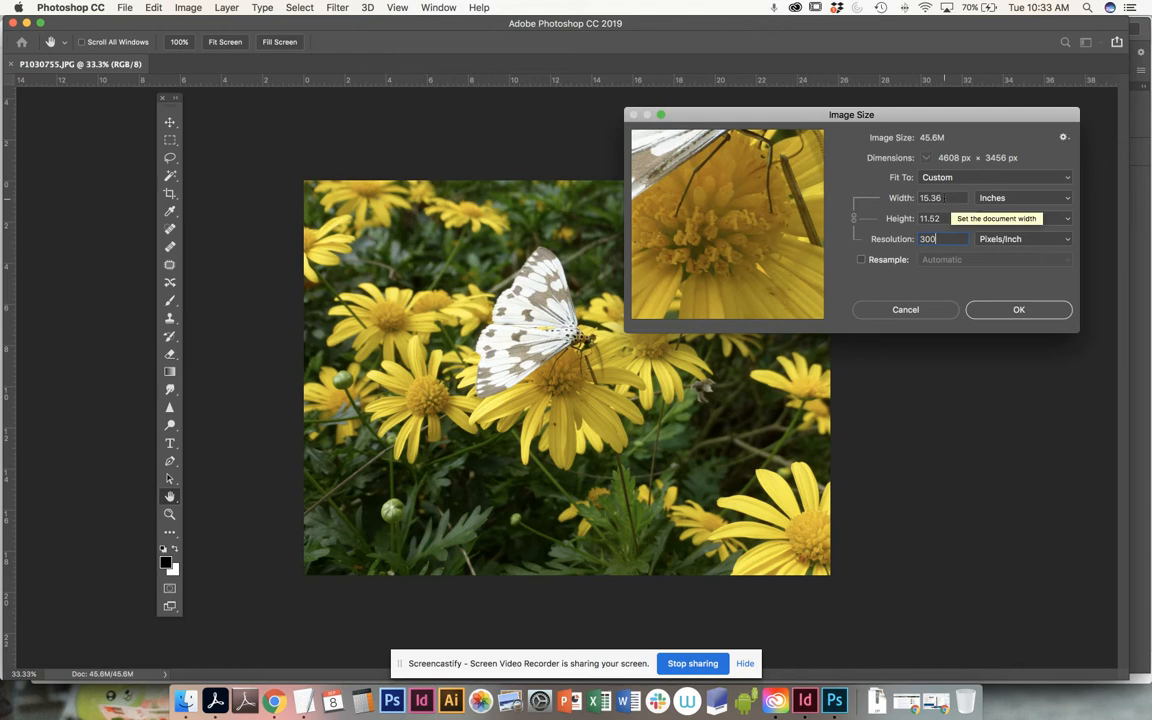
click(944, 198)
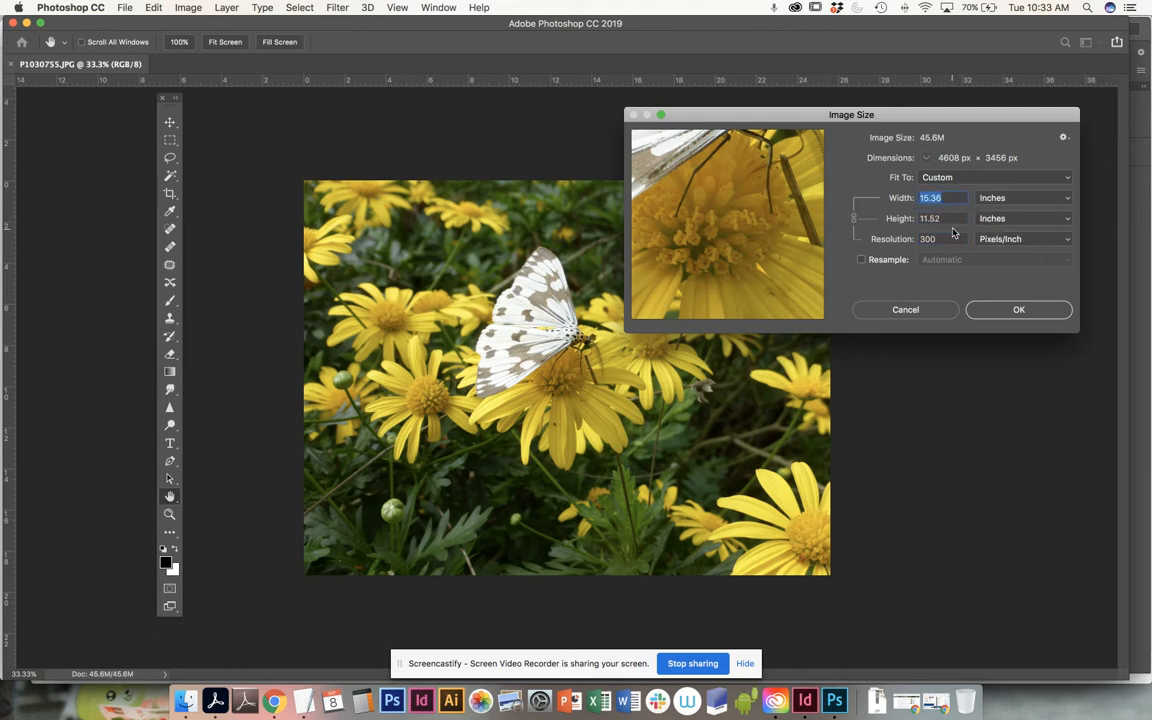
click(952, 218)
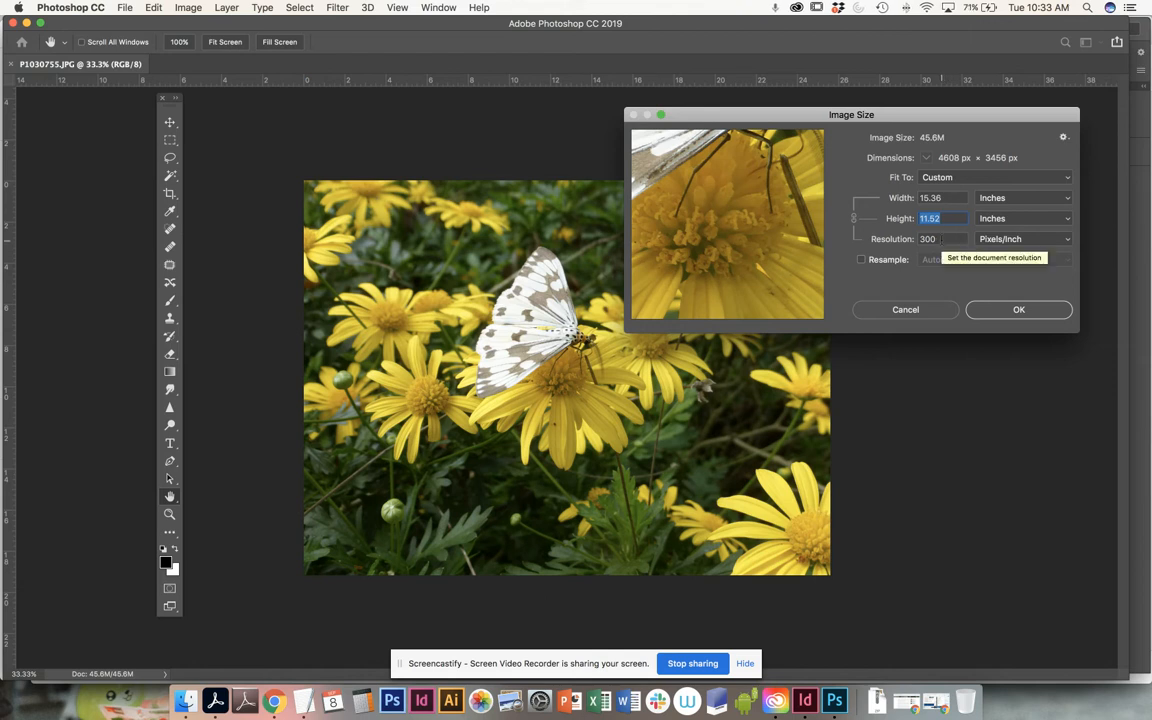
key(Tab)
click(1029, 313)
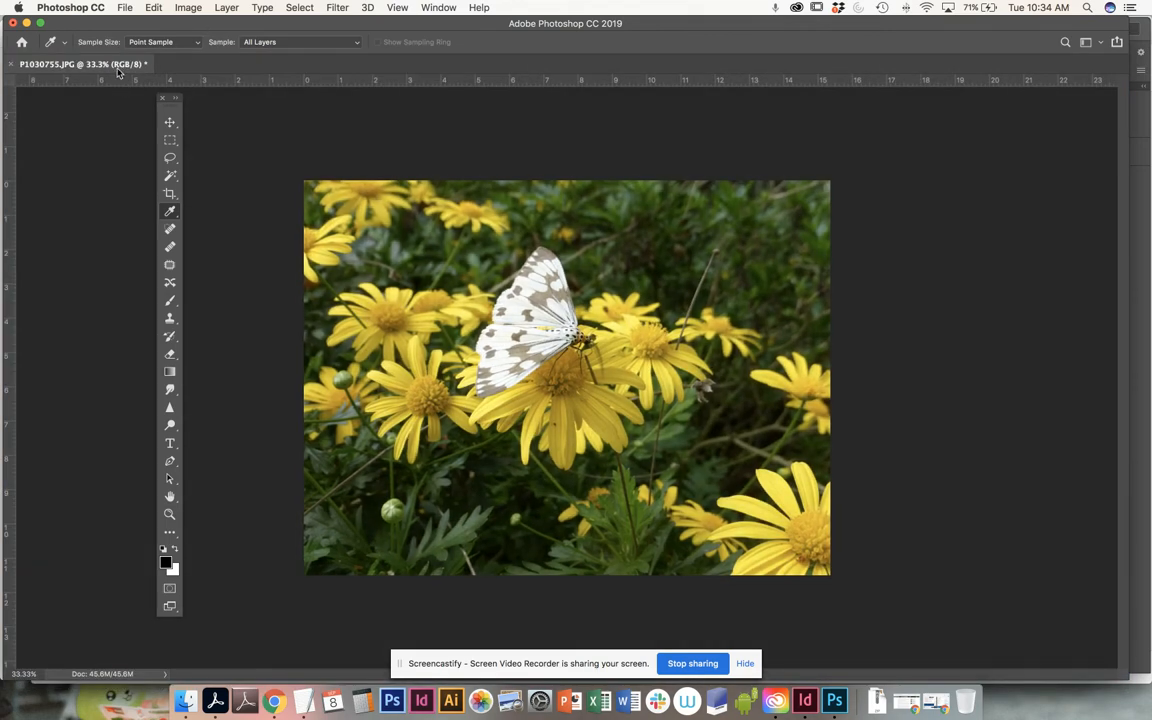
Float the photo in its own window and convert its image mode to CMYK Color, accepting the profile
drag(117, 70, 386, 87)
drag(811, 508, 892, 550)
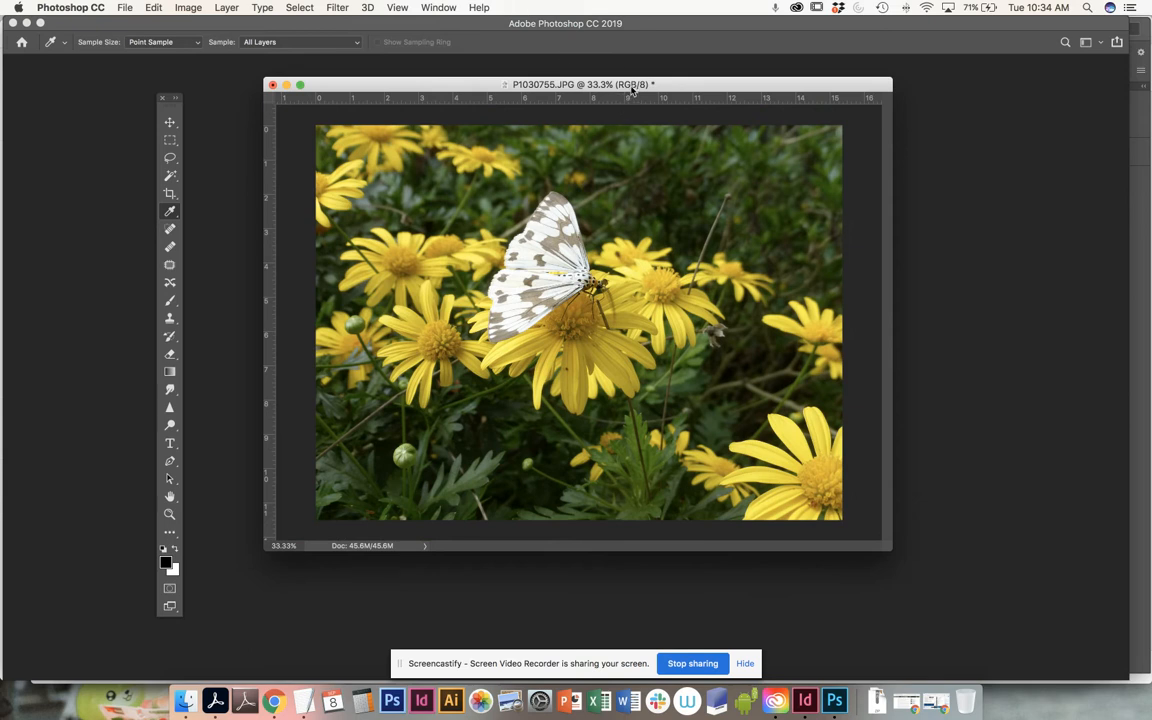
click(186, 8)
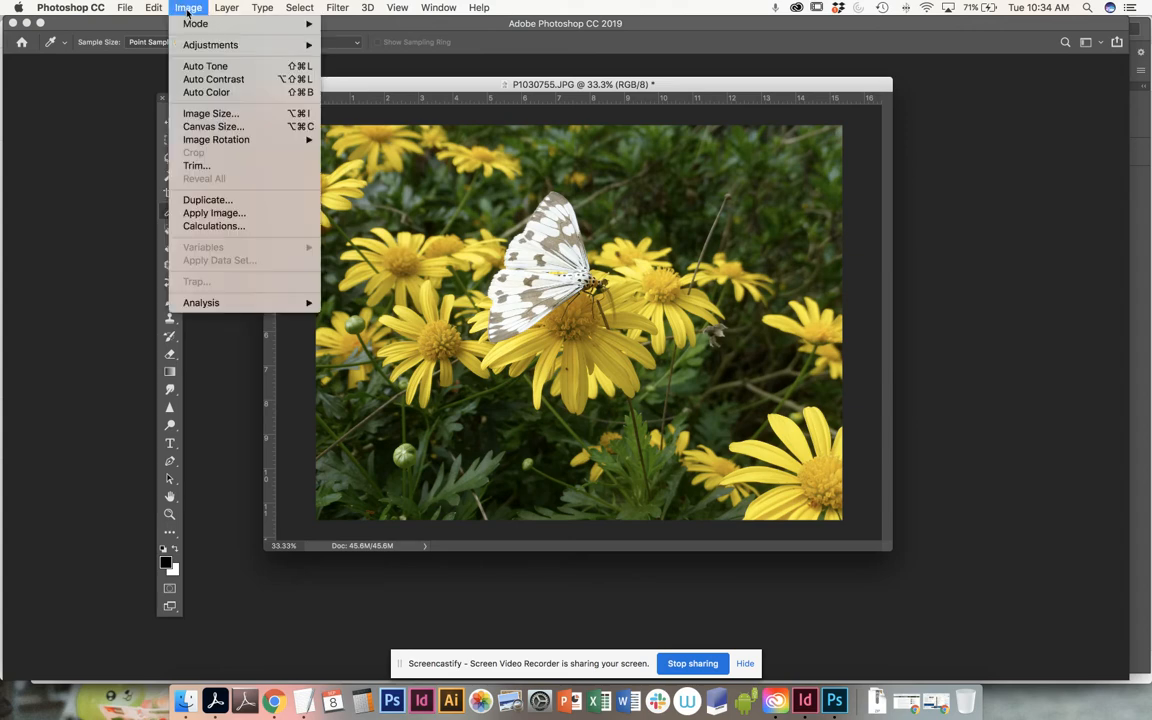
mouse_move(203, 25)
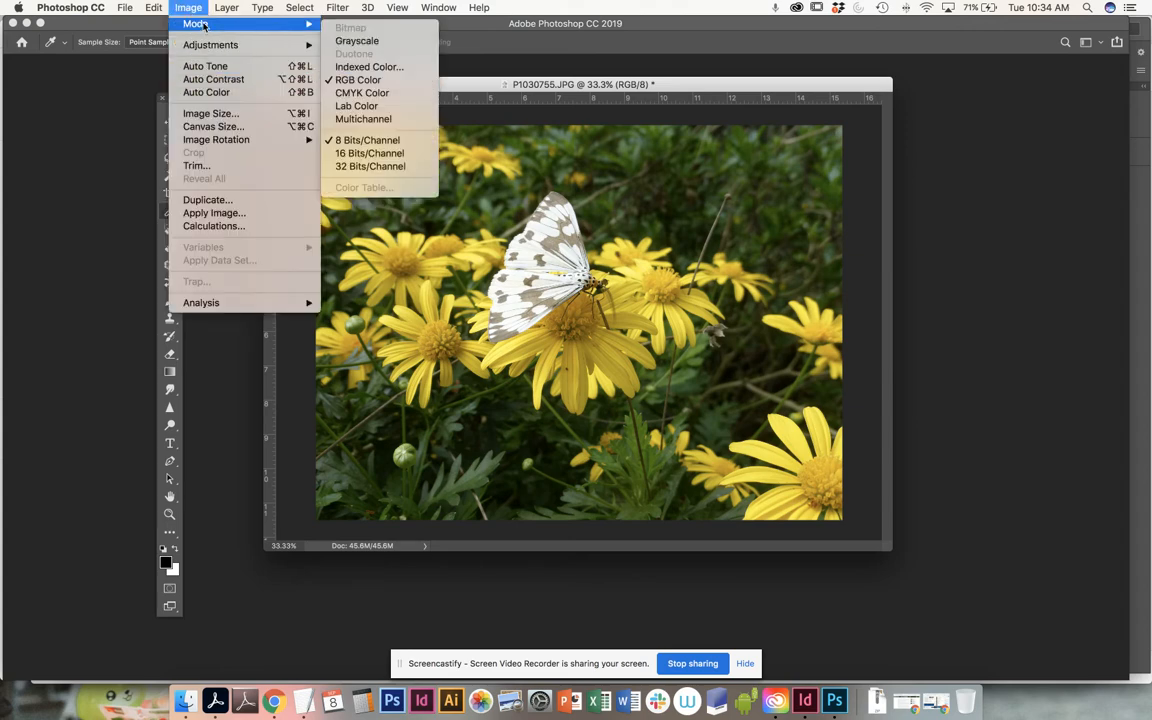
click(381, 94)
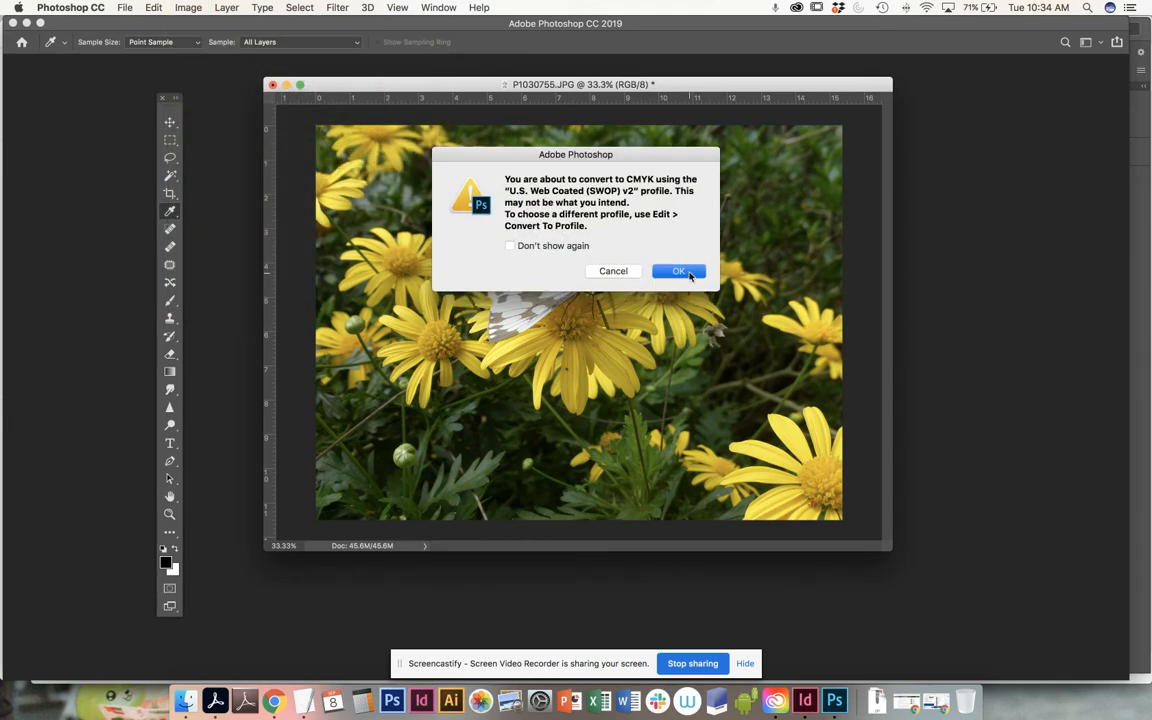
click(689, 268)
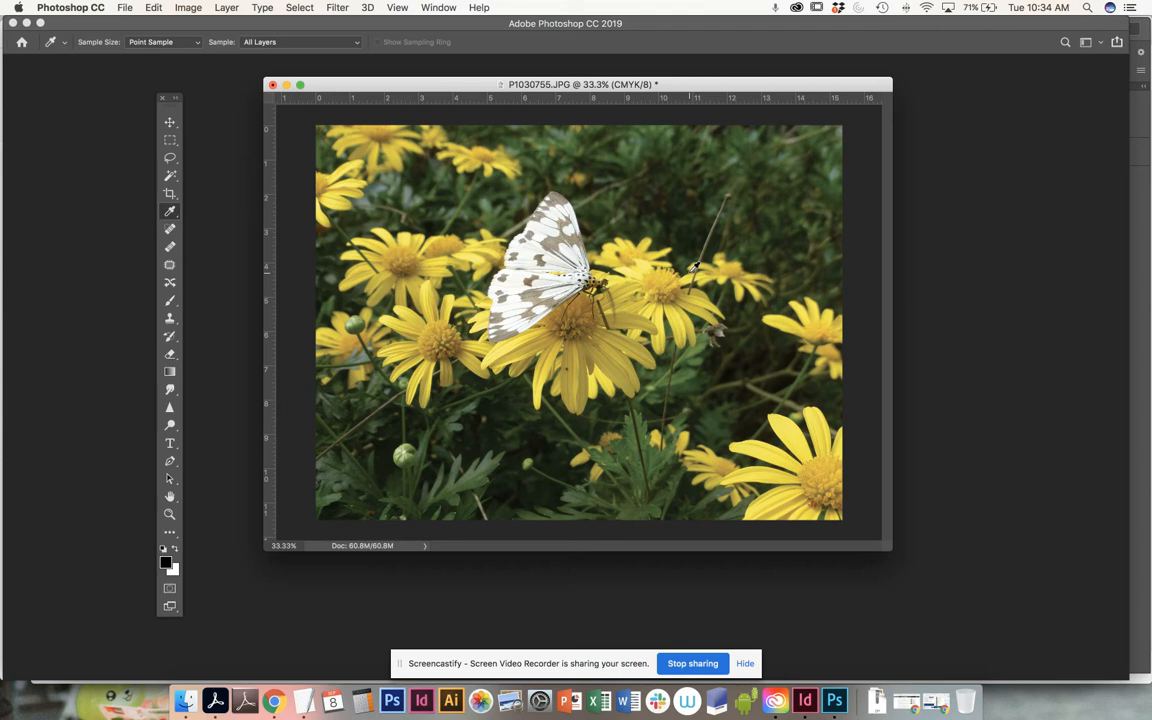
Start saving the photo as a new file in the DSGN115_flyer folder, appending an underscore and the designer's last name to P1030755
click(128, 10)
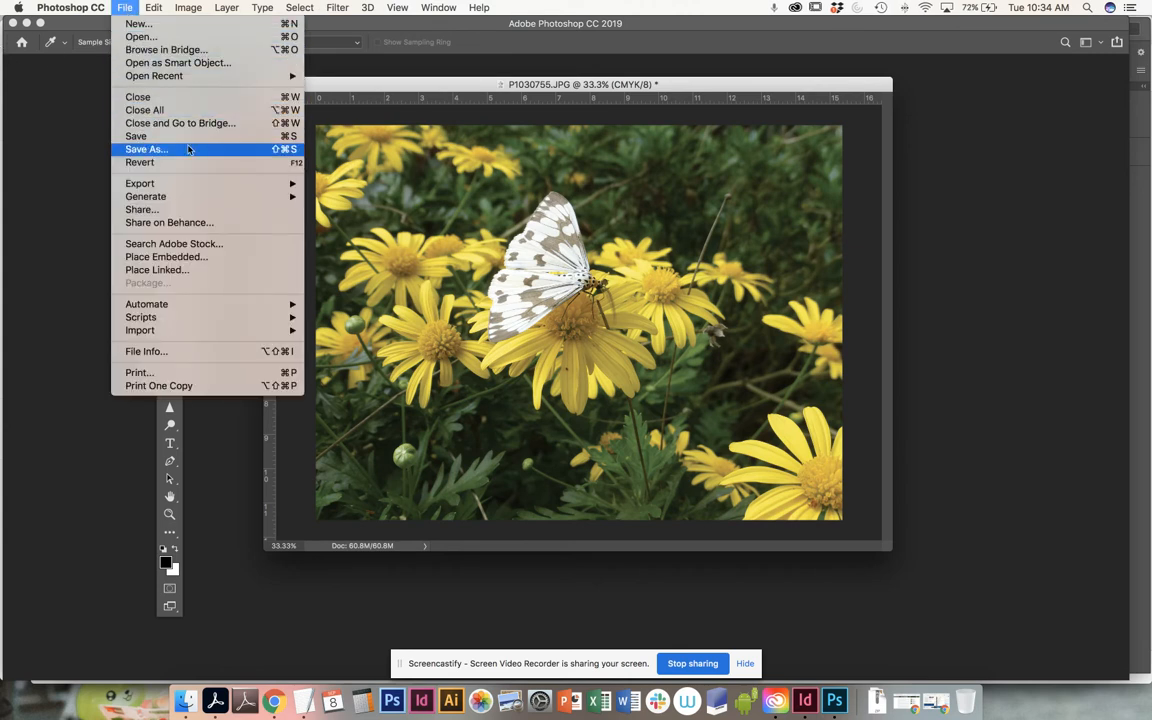
click(507, 84)
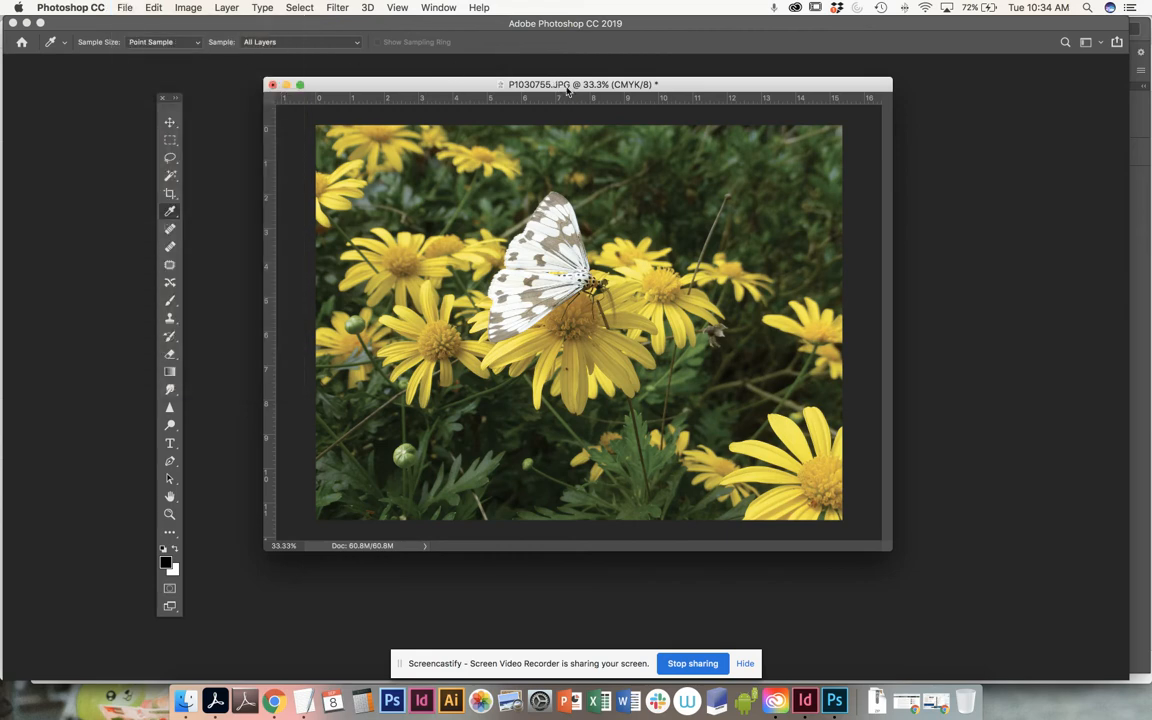
click(125, 8)
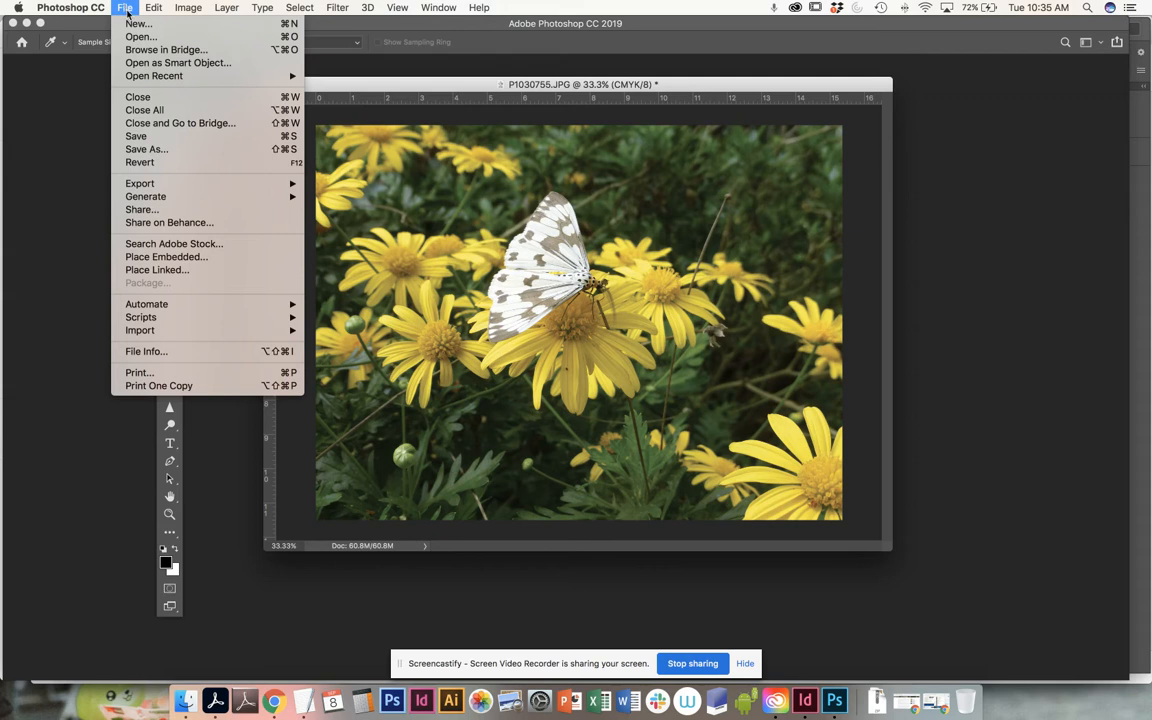
click(131, 150)
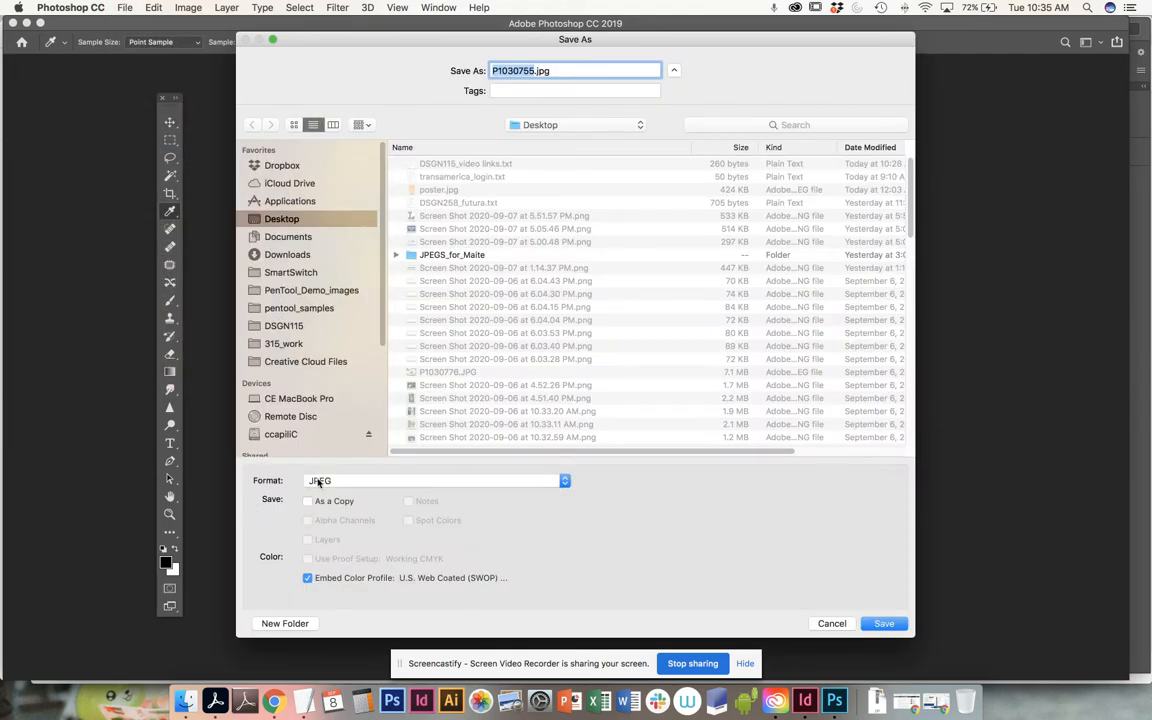
click(542, 128)
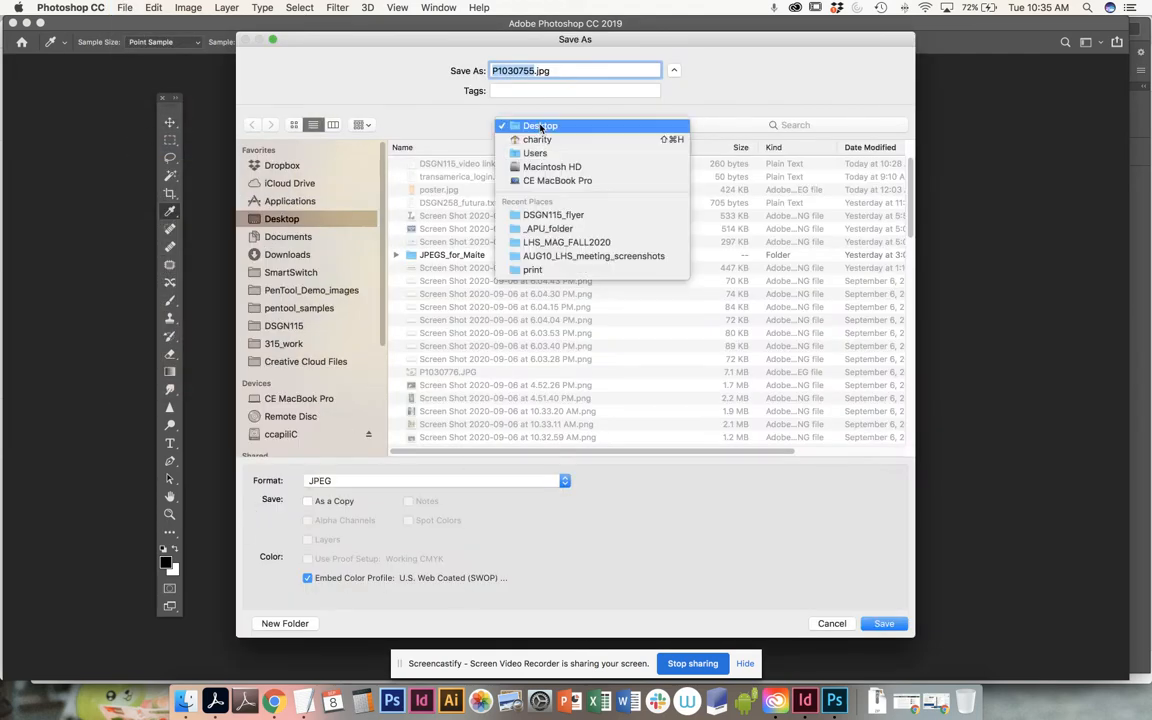
click(533, 212)
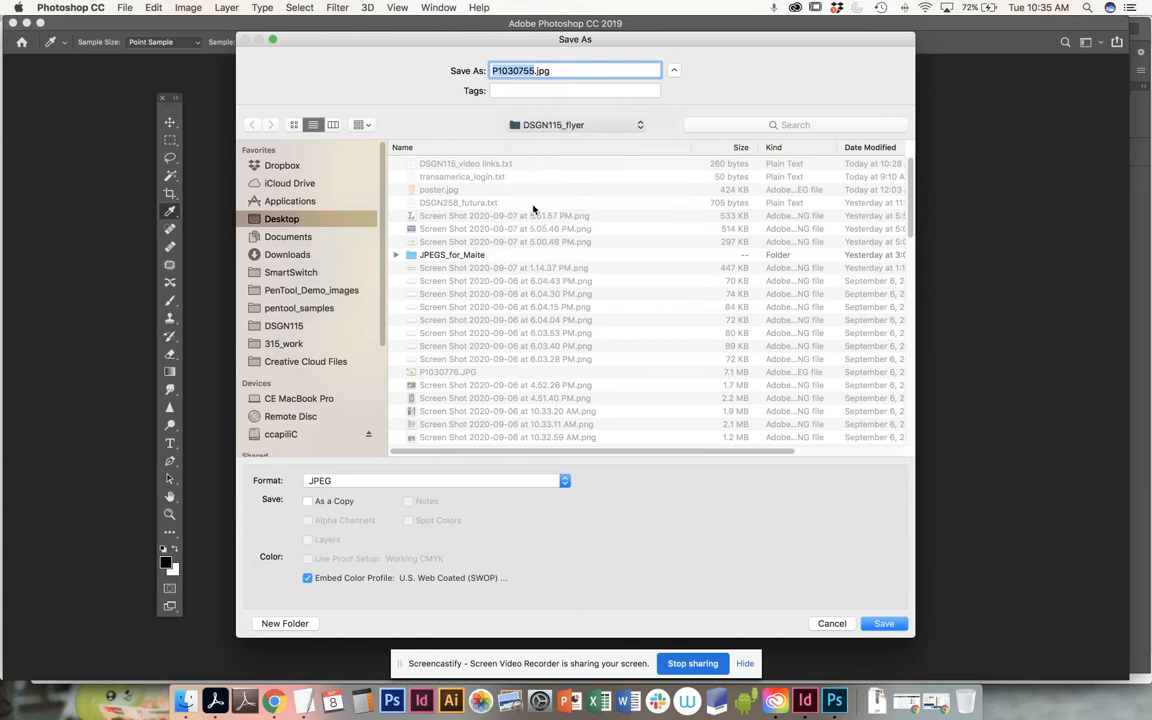
click(533, 70)
text(_)
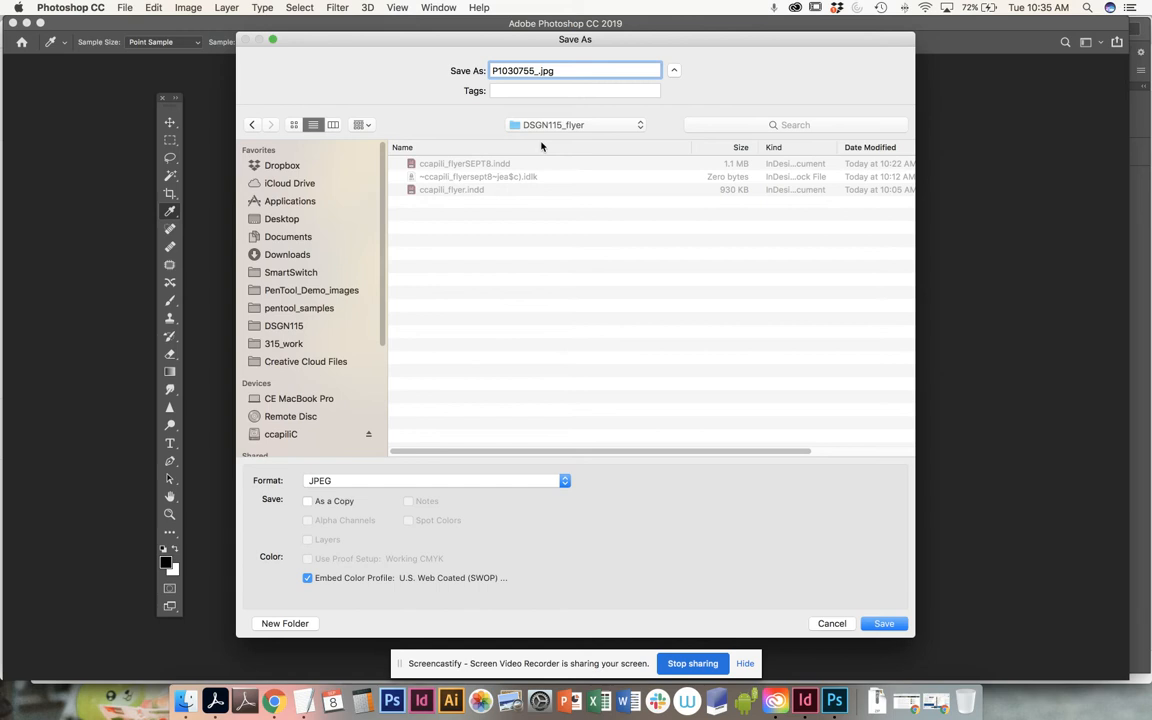
text(capili)
drag(560, 70, 548, 70)
Set the save format to TIFF and save the renamed photo
click(372, 481)
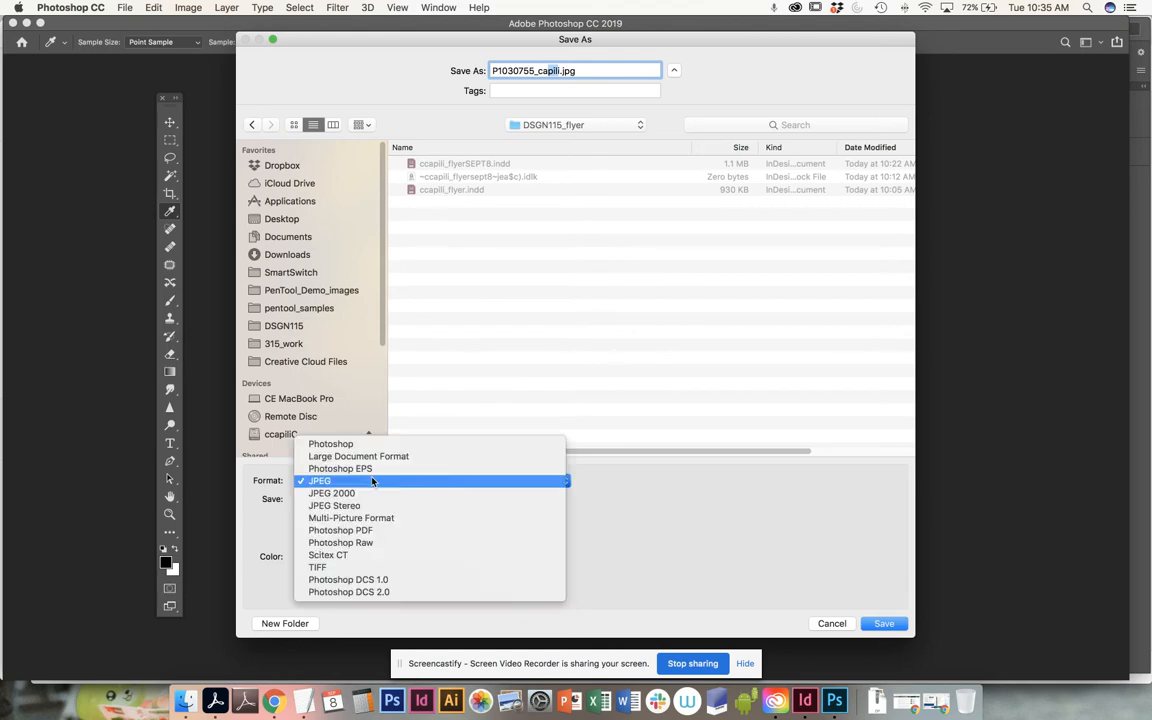
click(352, 571)
click(581, 68)
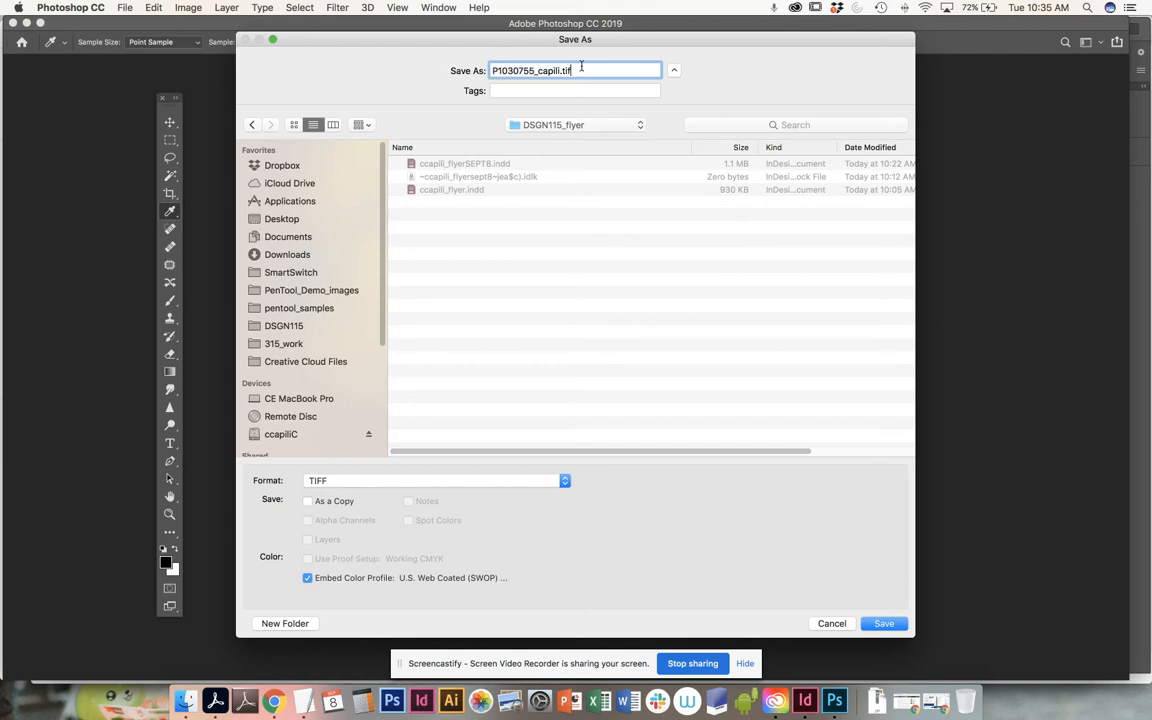
drag(579, 70, 486, 73)
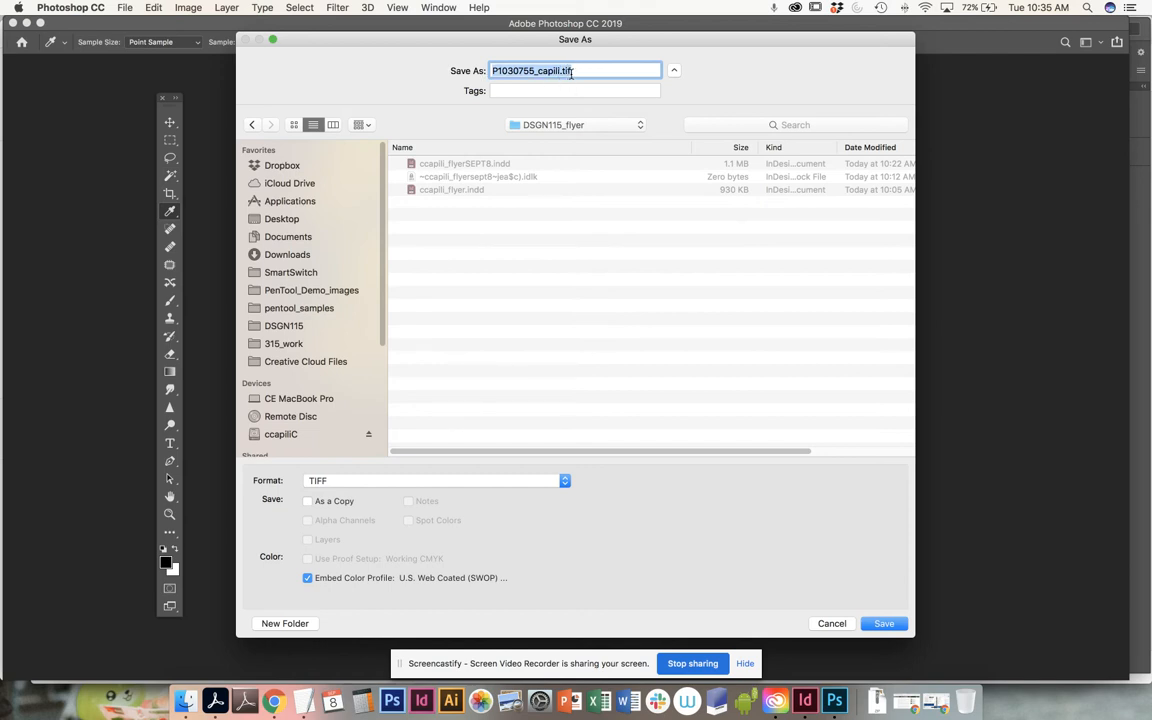
click(886, 624)
Choose LZW image compression in the TIFF options and confirm them
drag(492, 271, 661, 294)
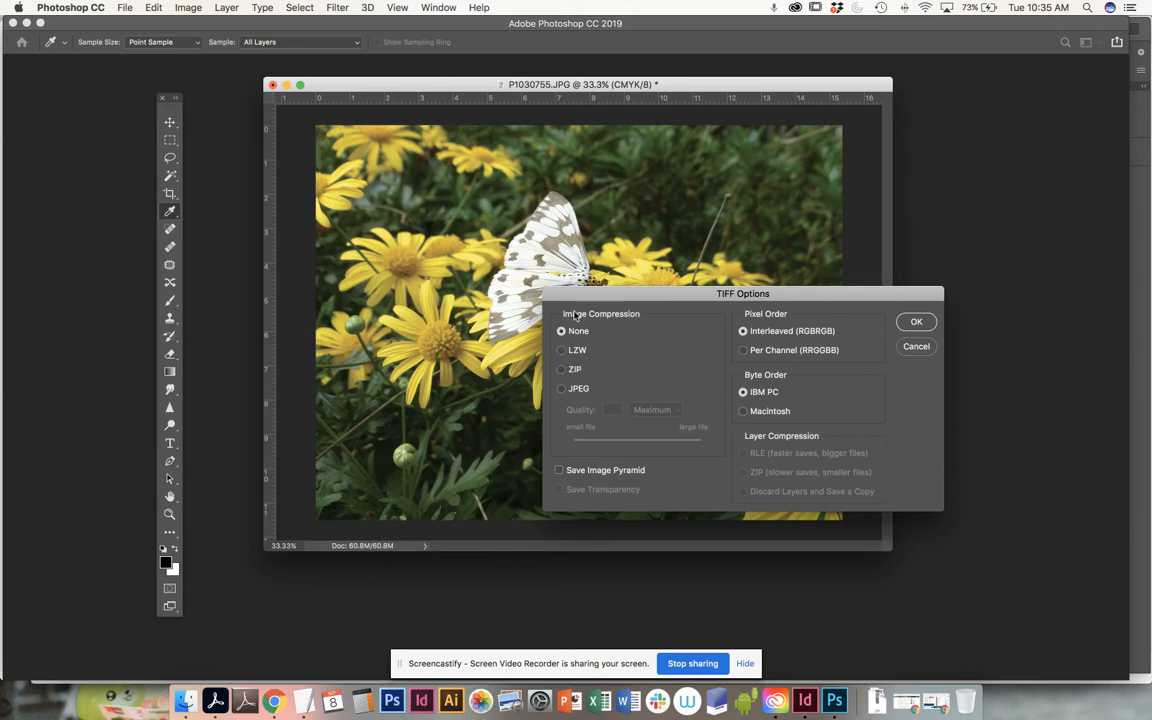
drag(594, 298, 652, 258)
click(619, 311)
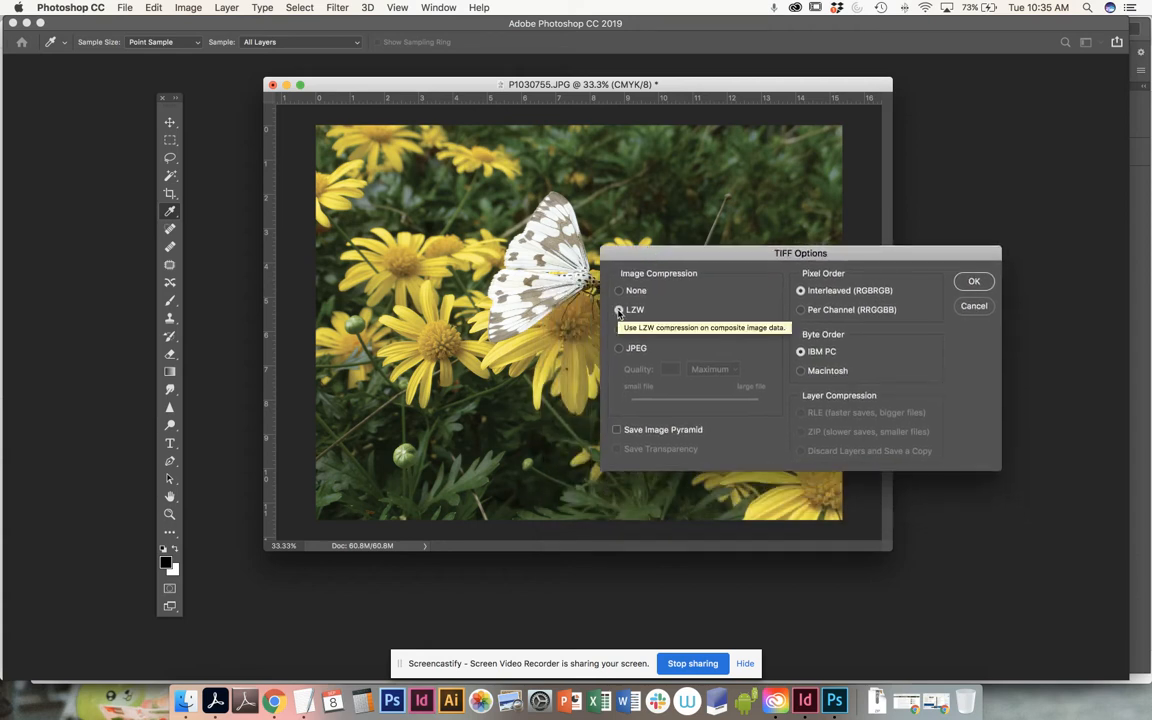
click(975, 282)
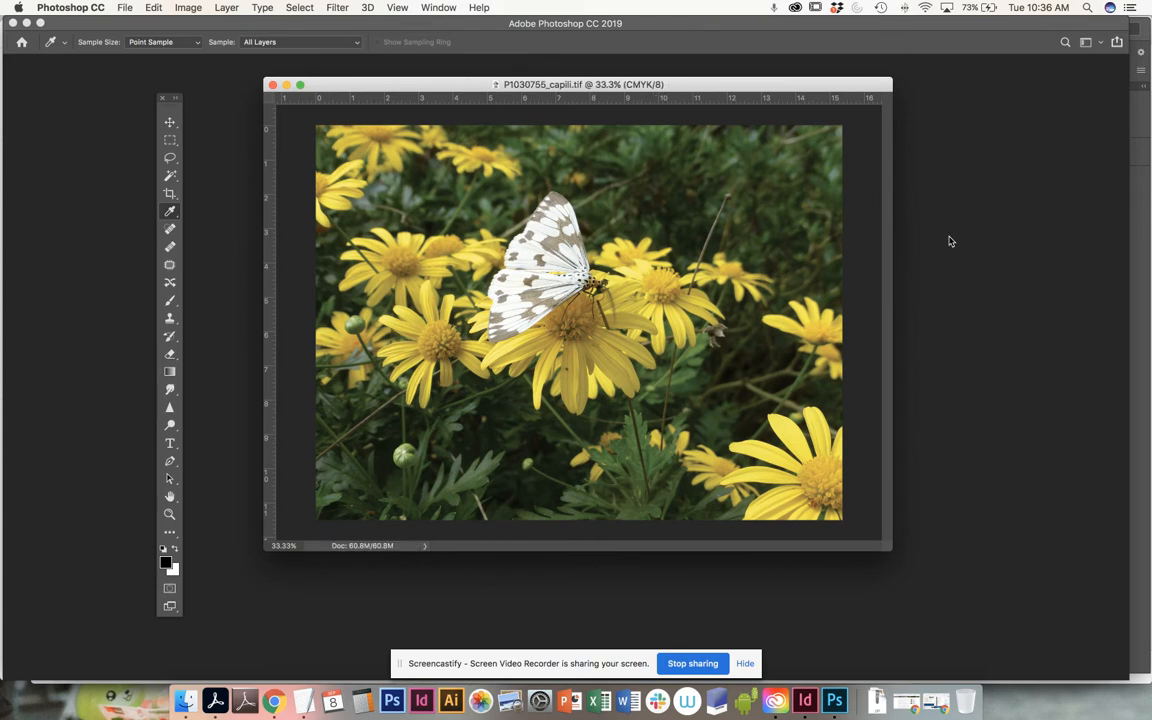
Reposition the saved TIF's document window and close it
drag(319, 85, 304, 110)
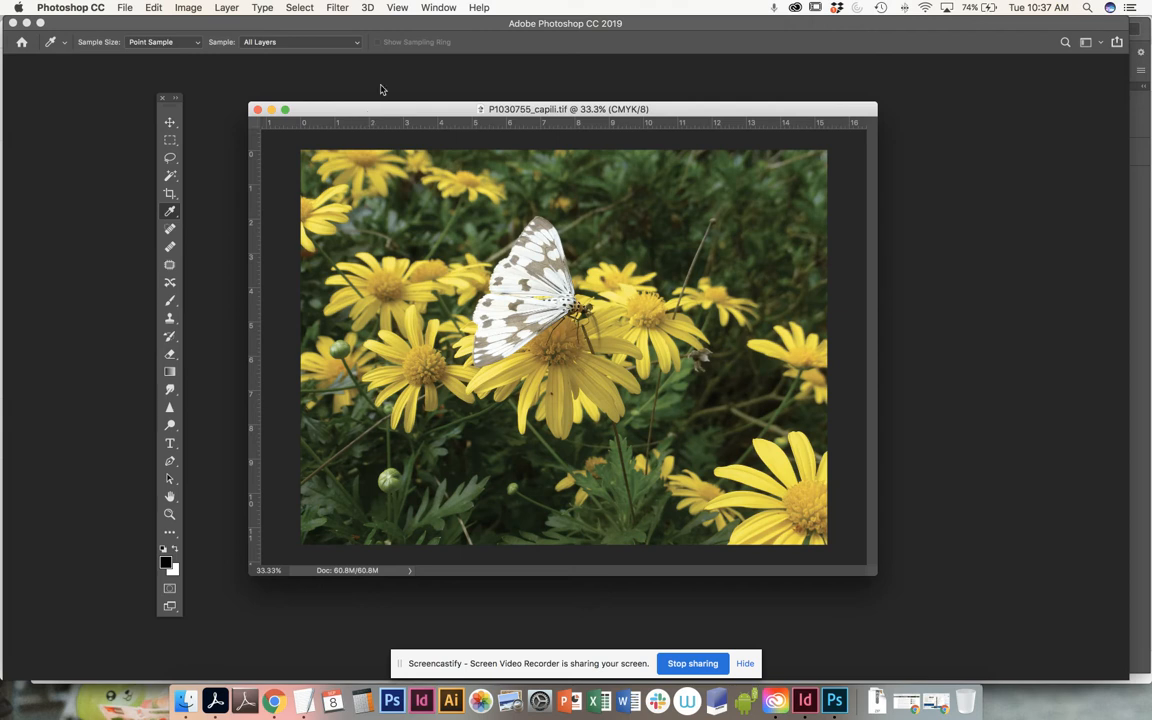
drag(399, 115, 422, 104)
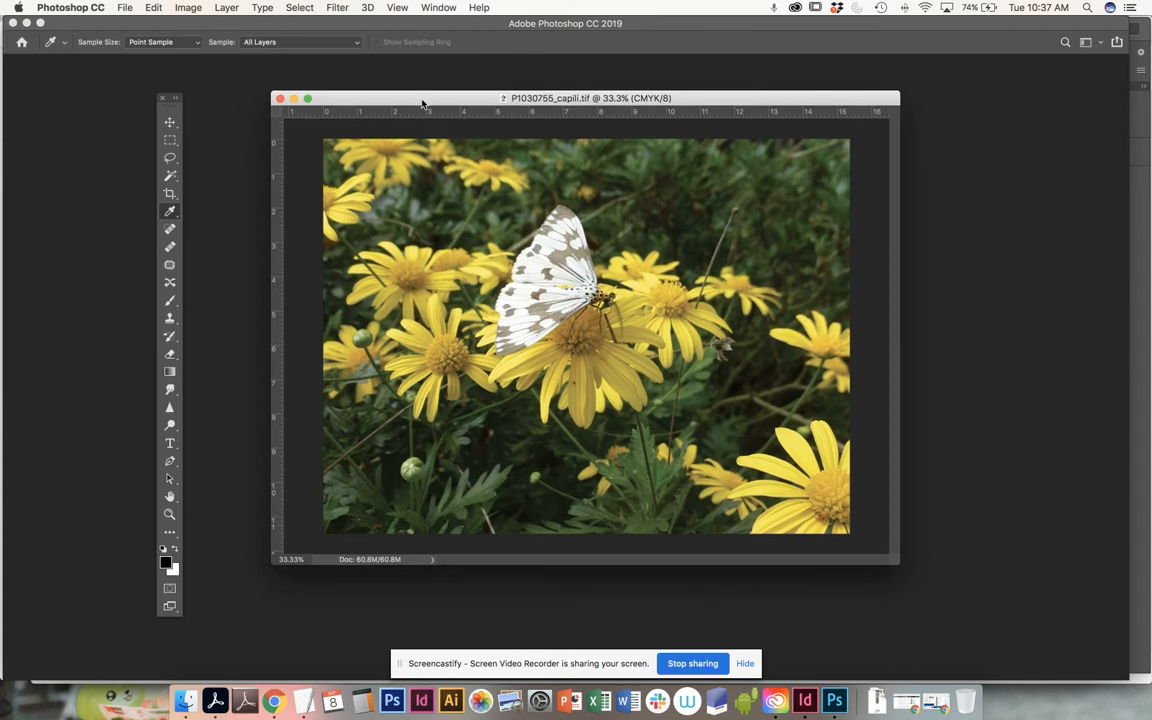
click(280, 99)
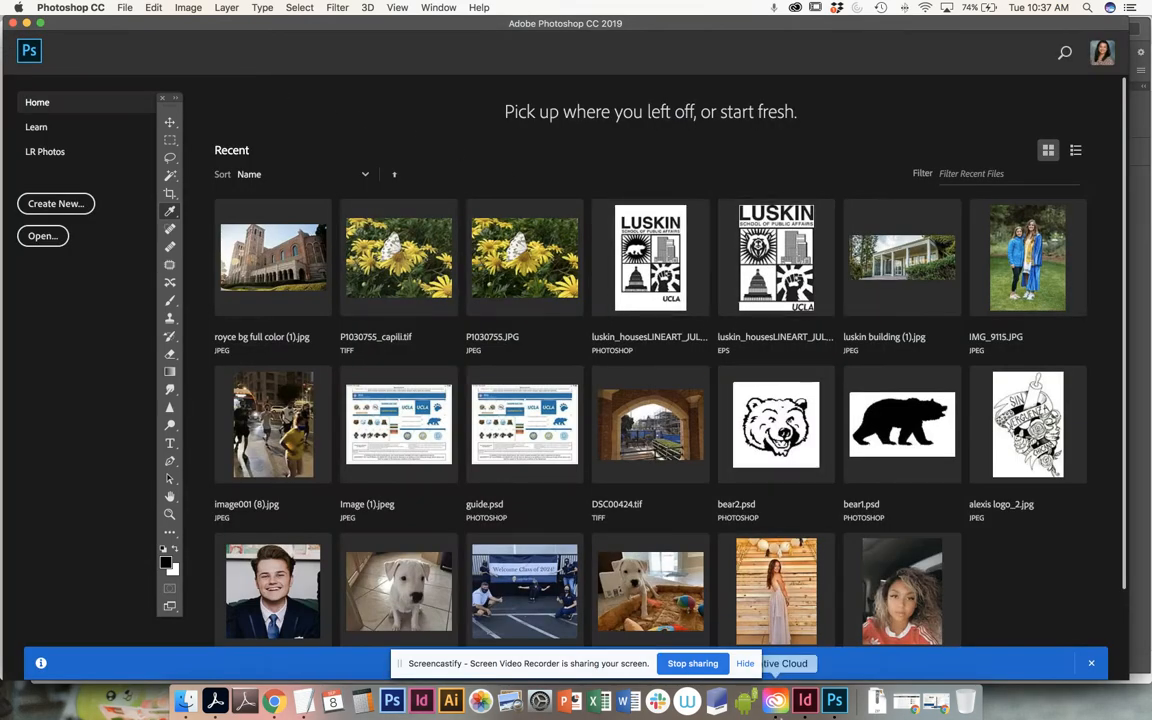
Switch to the flyer in InDesign and place the TIF from DSGN115_flyer about 5 in wide between the headline and body text
click(806, 700)
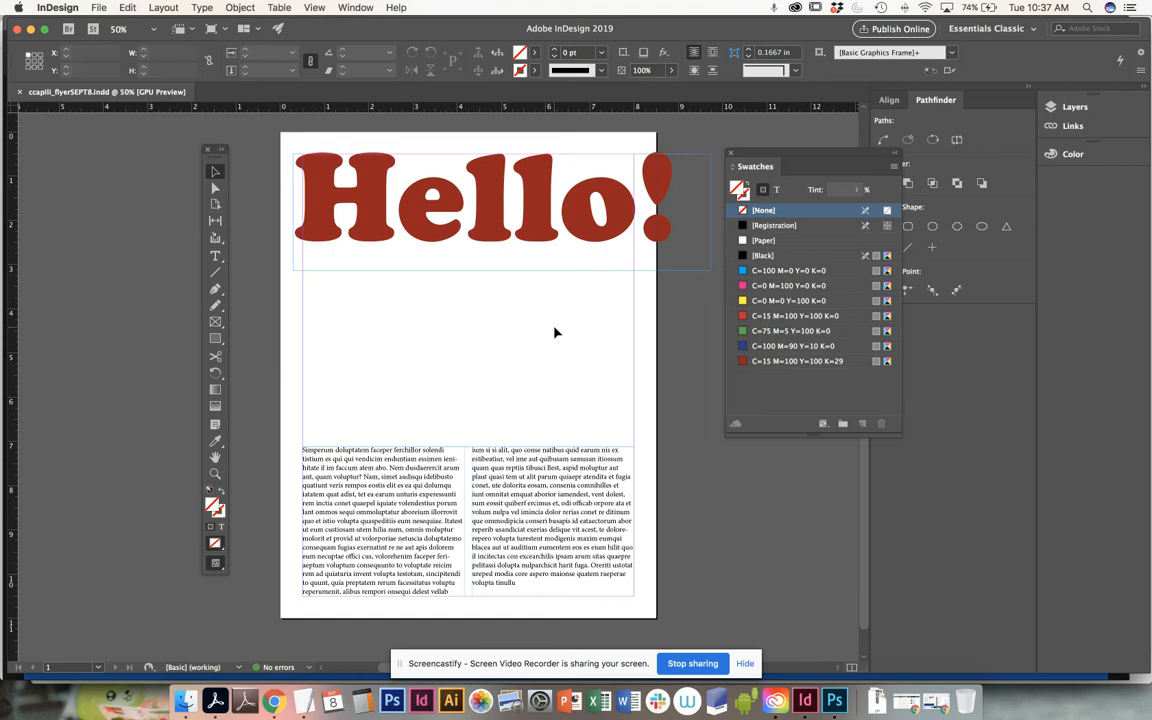
click(472, 210)
click(505, 373)
click(98, 8)
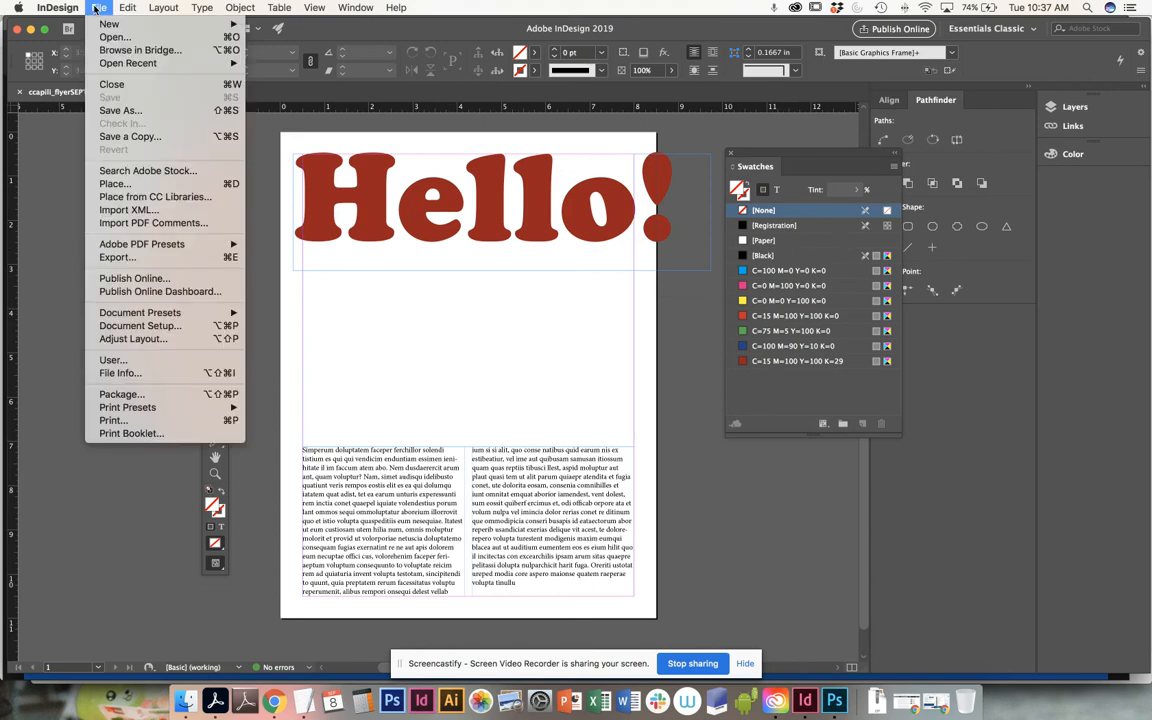
click(432, 359)
click(97, 7)
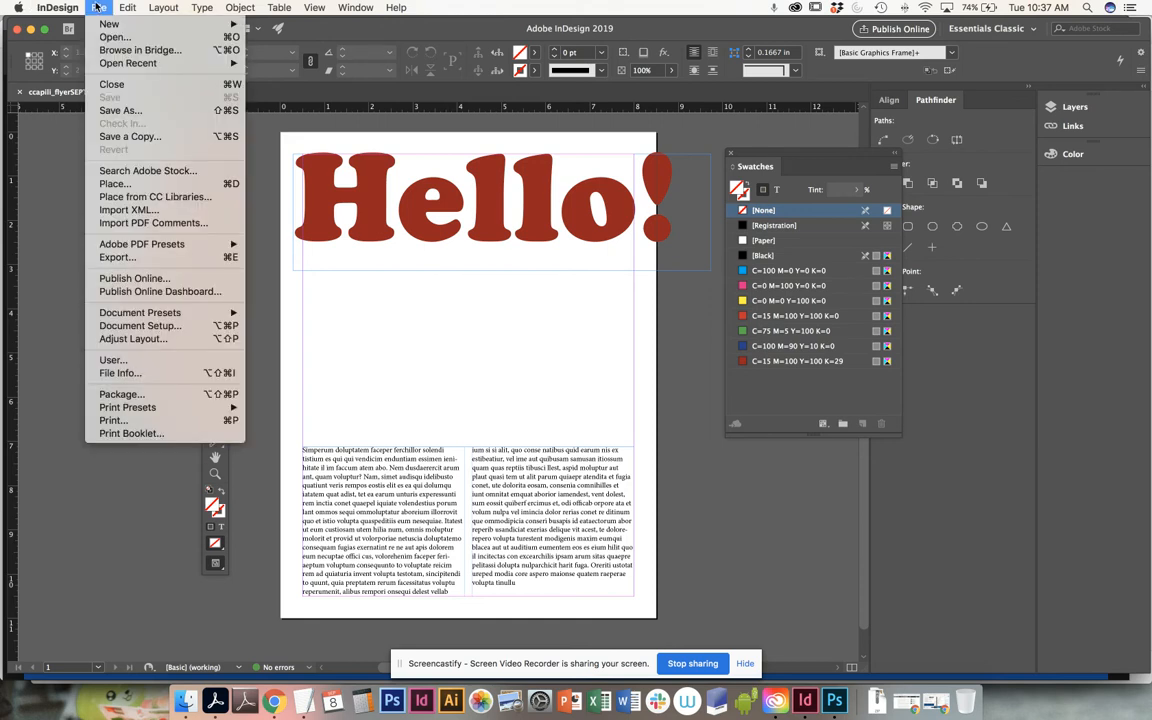
click(116, 184)
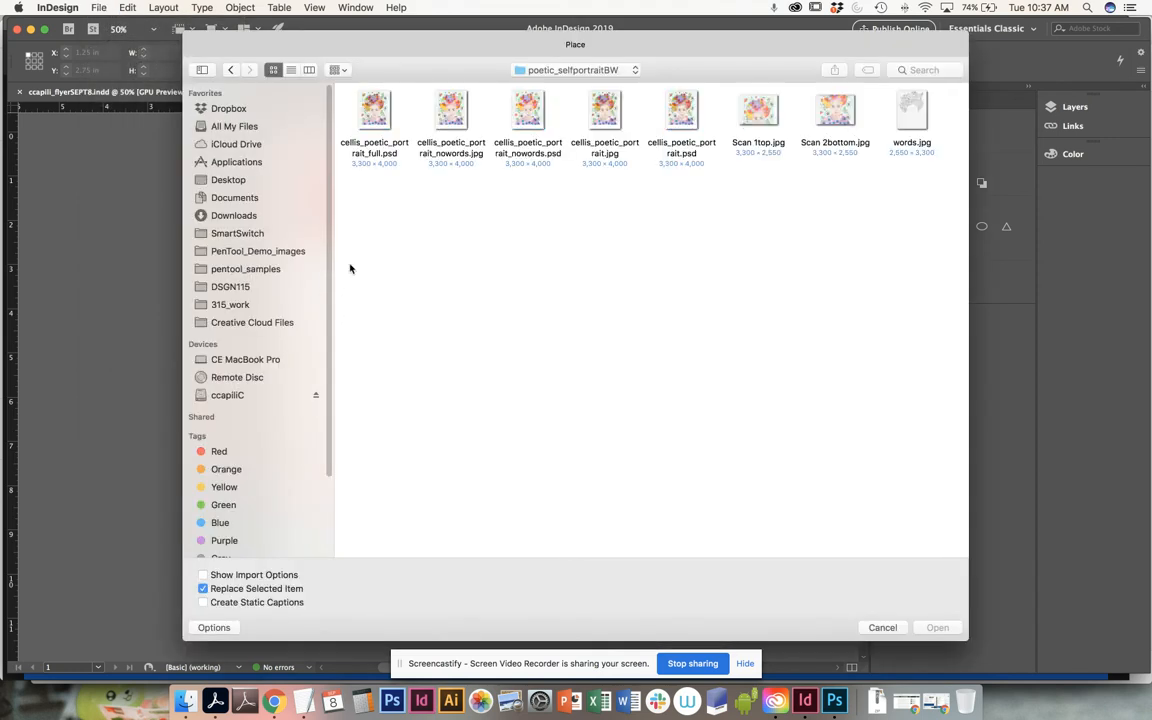
click(548, 74)
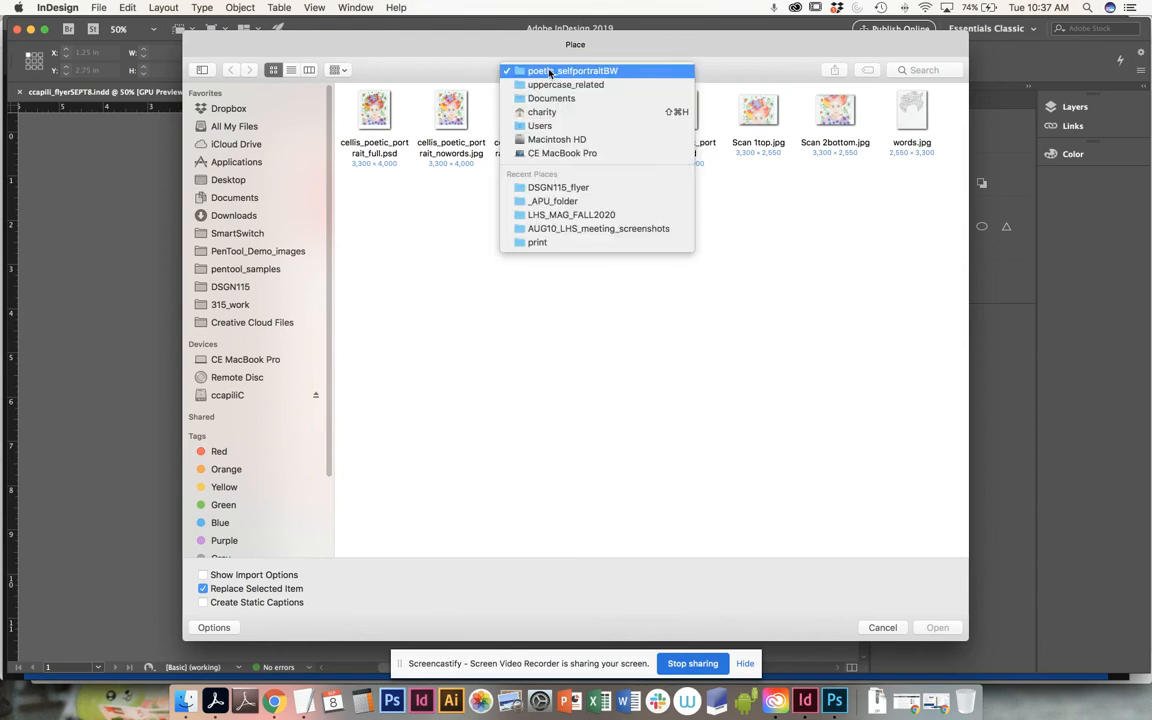
click(578, 186)
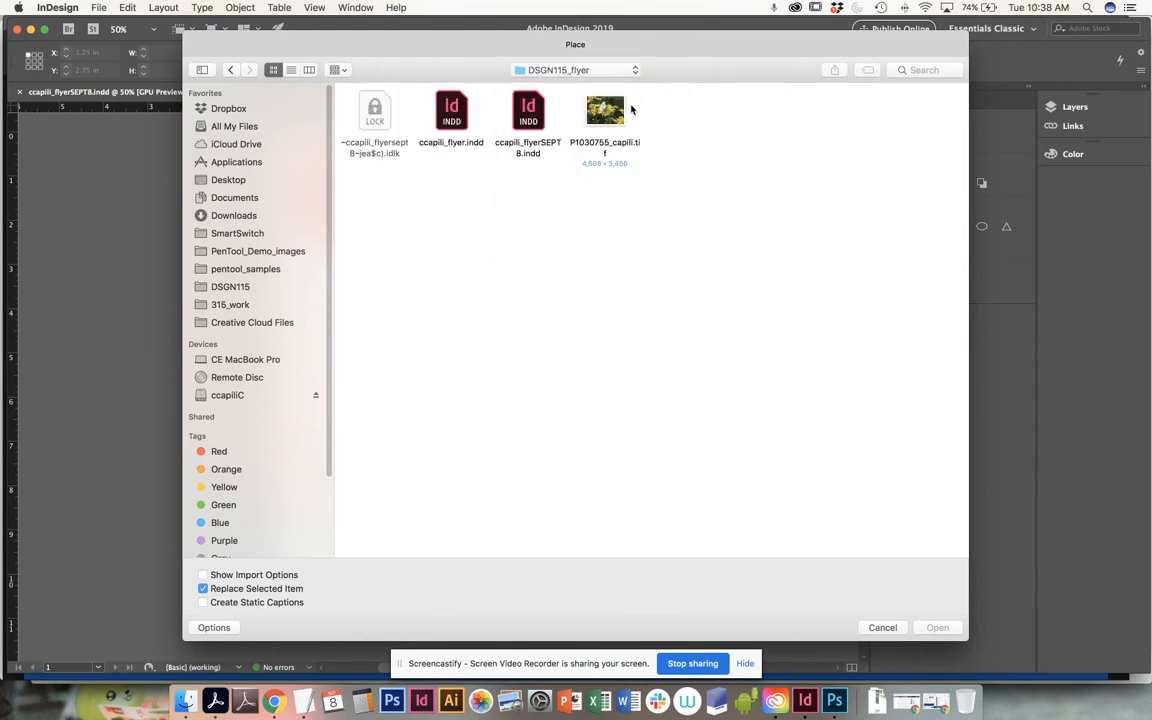
click(608, 108)
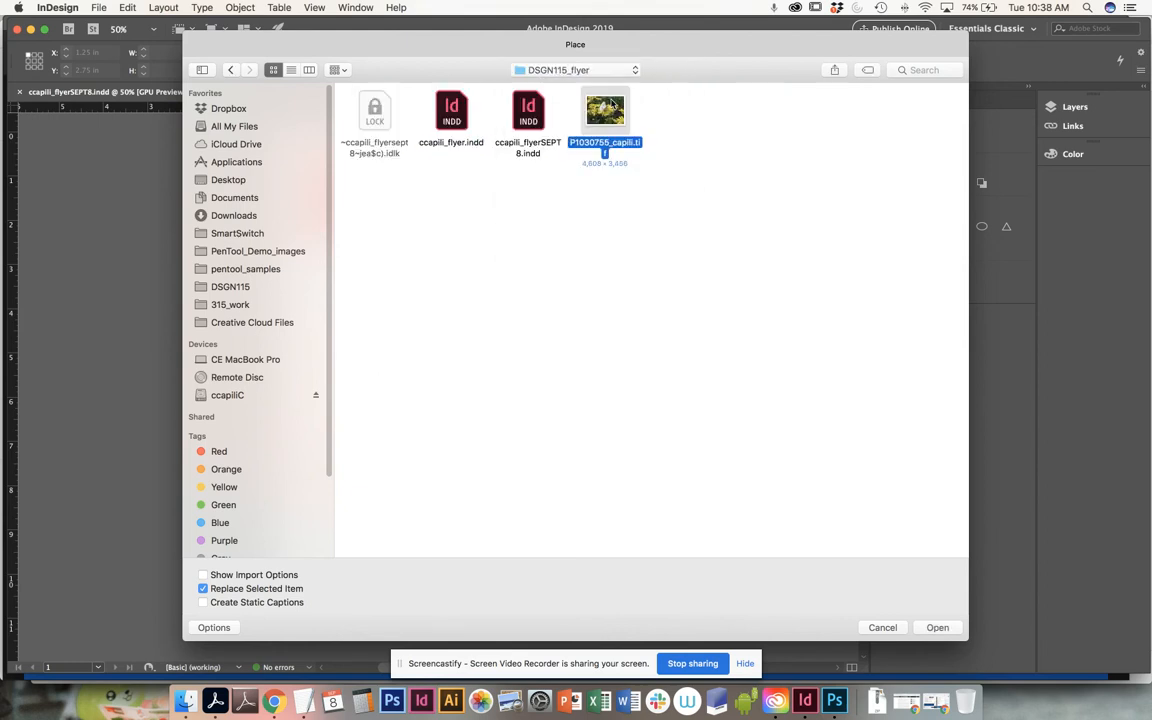
click(938, 627)
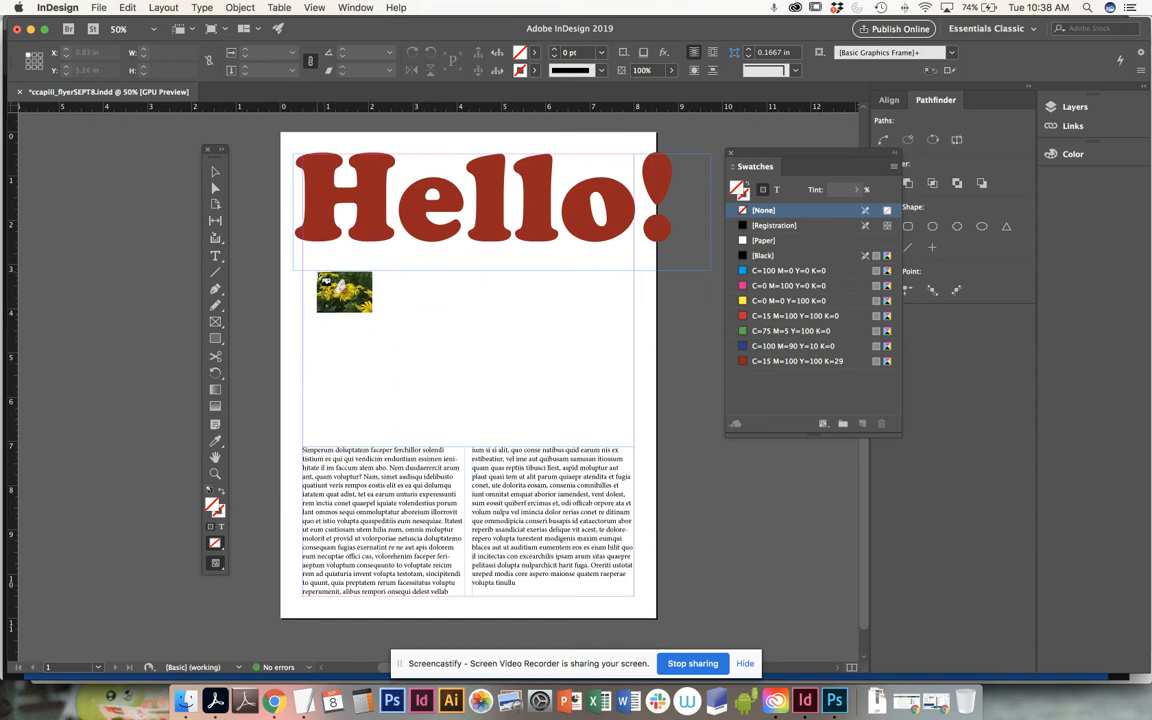
drag(312, 277, 536, 438)
click(561, 352)
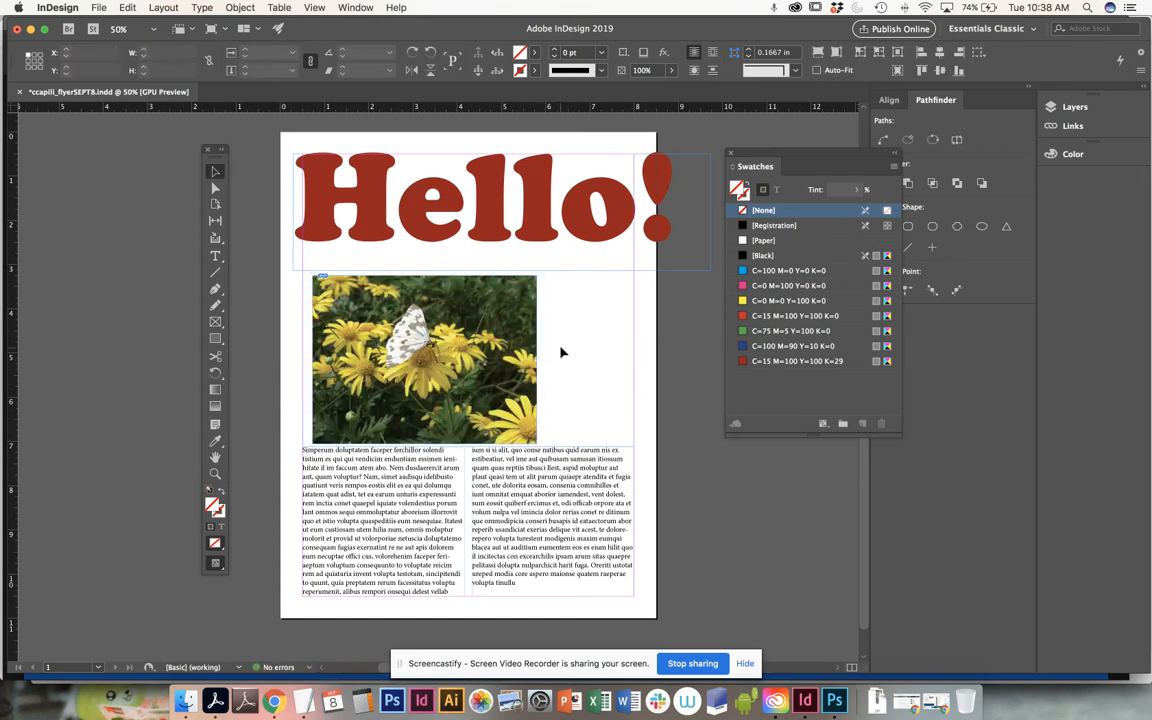
Move the placed photo slightly up and to the right, roughly centring it between the page margins
drag(353, 349, 353, 337)
click(581, 333)
drag(478, 319, 553, 325)
Shorten the "Hello!" headline's text frame from its lower edge to a height of 2.2 in
click(546, 326)
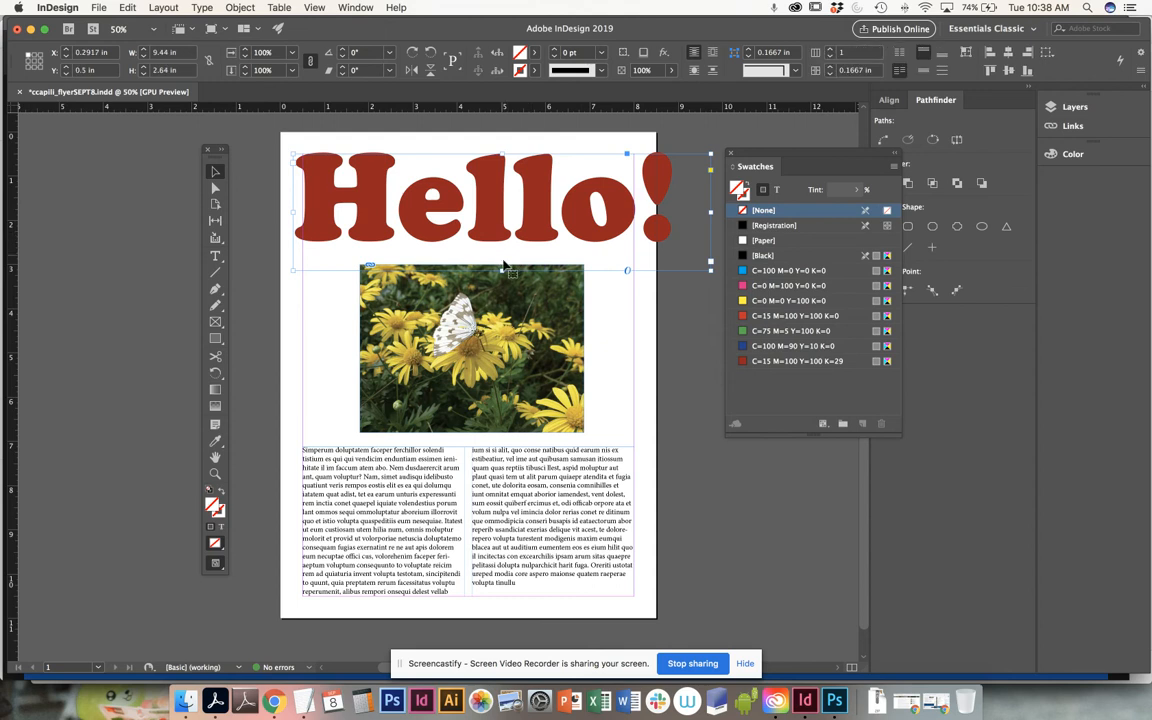
click(508, 262)
drag(502, 269, 503, 250)
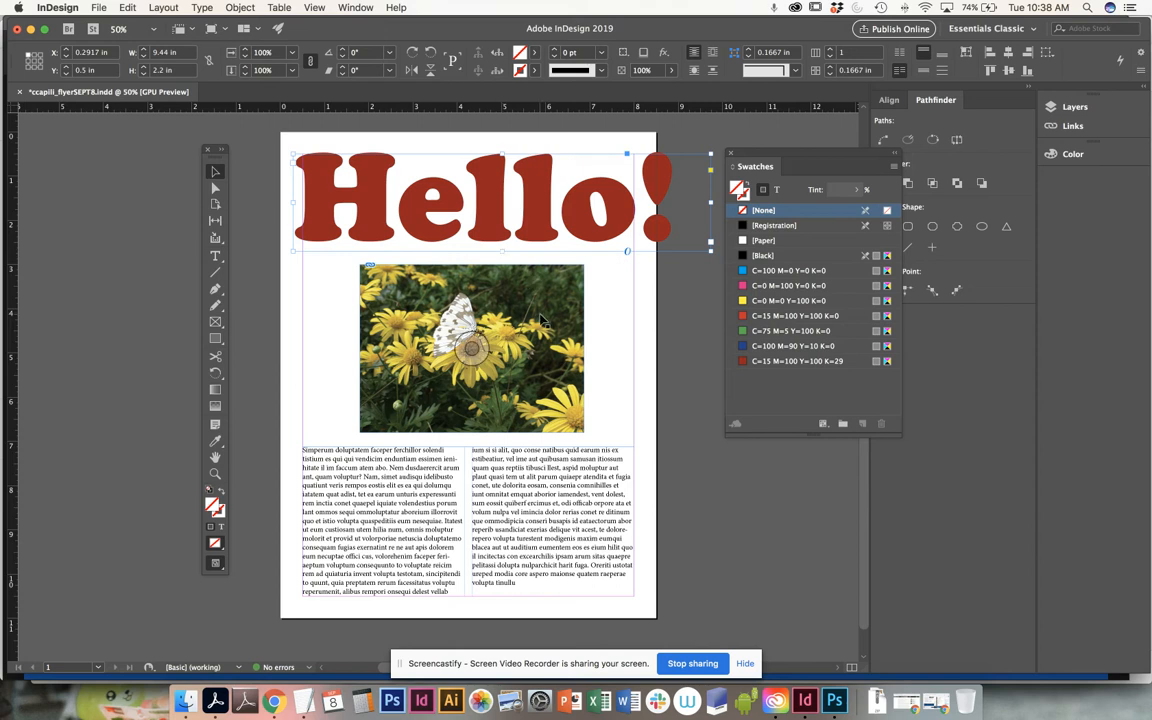
Zoom the flyer to 75% and move the Swatches panel and the toolbox outward, away from the photo and body text
key(super+equal)
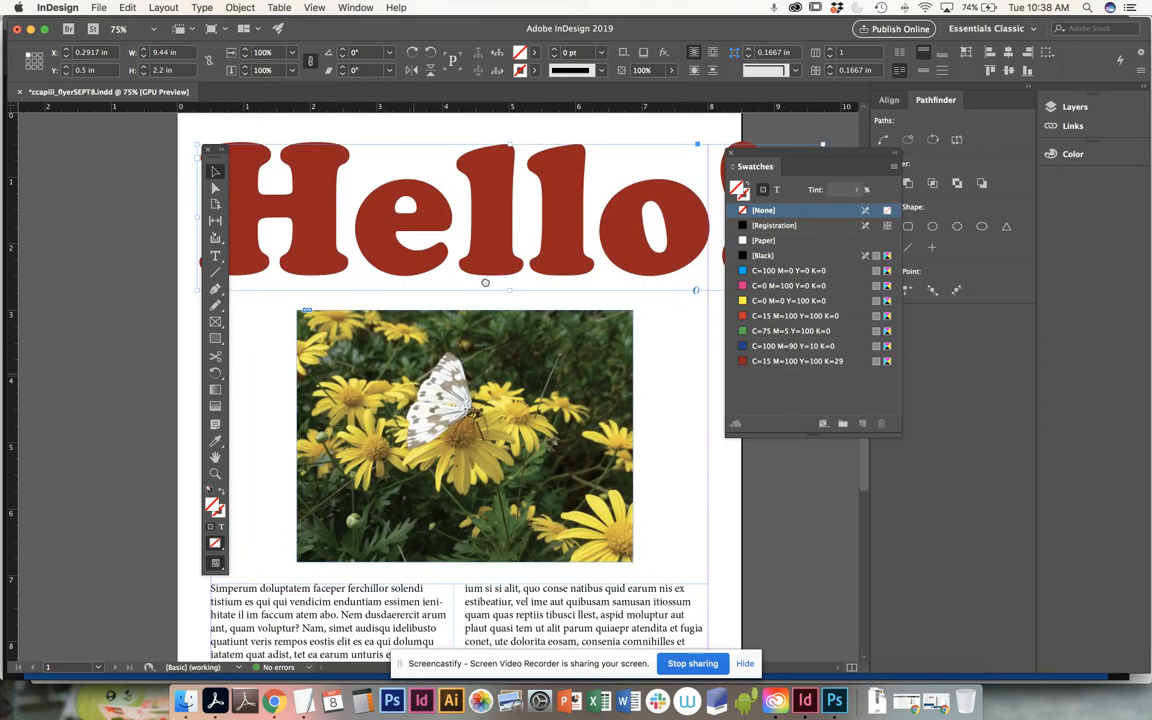
scroll(485, 282, up, 1)
drag(772, 153, 855, 157)
scroll(457, 336, down, 2)
scroll(457, 336, left, 6)
scroll(456, 336, up, 2)
scroll(456, 336, right, 3)
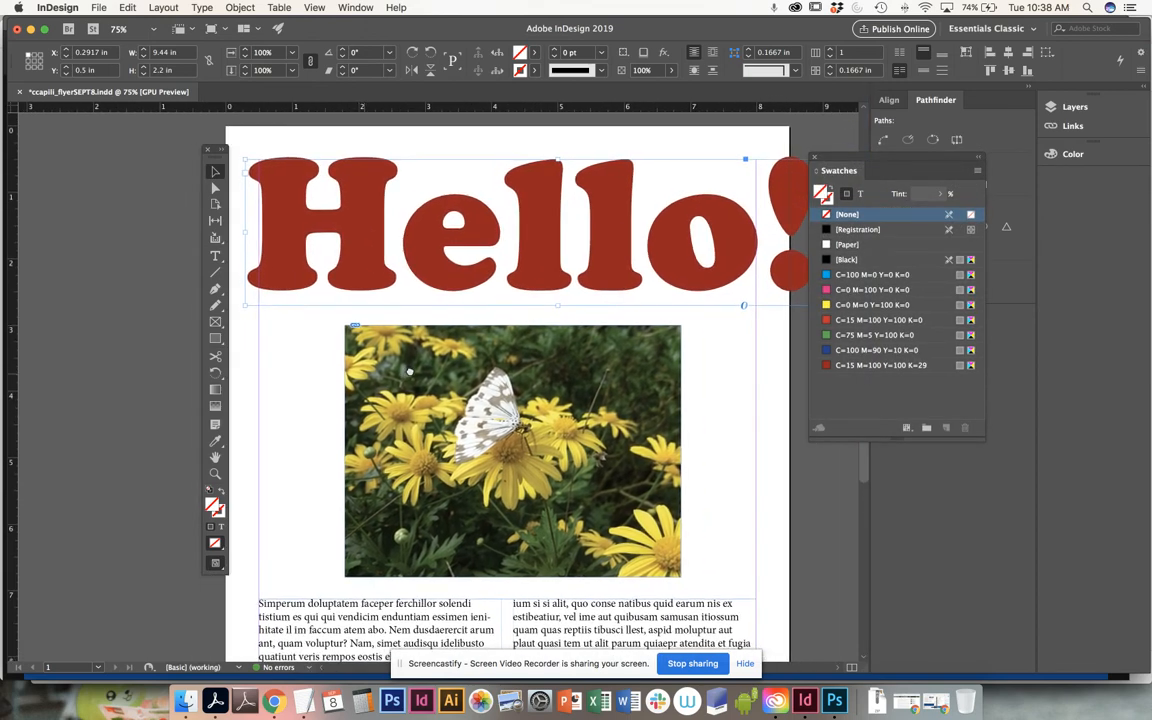
drag(202, 149, 131, 149)
click(722, 421)
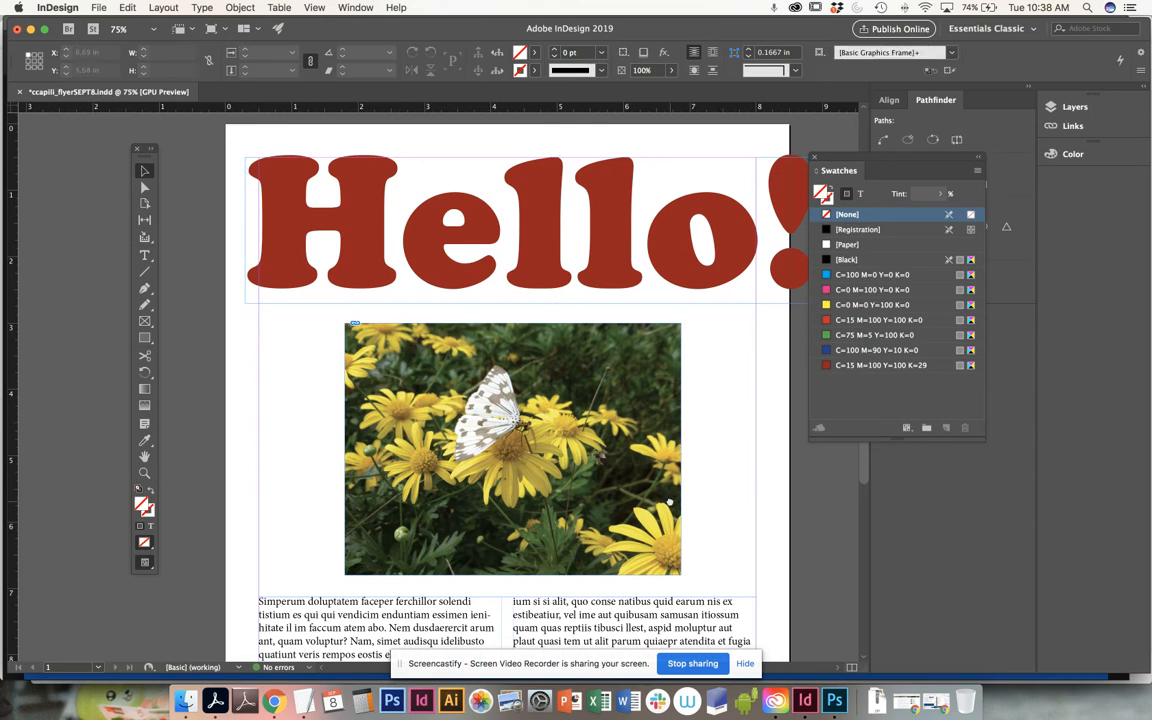
Crop the butterfly photo by shrinking its frame to about 4.74 by 2.76 in without scaling the image
scroll(653, 453, down, 2)
scroll(653, 453, right, 2)
click(605, 370)
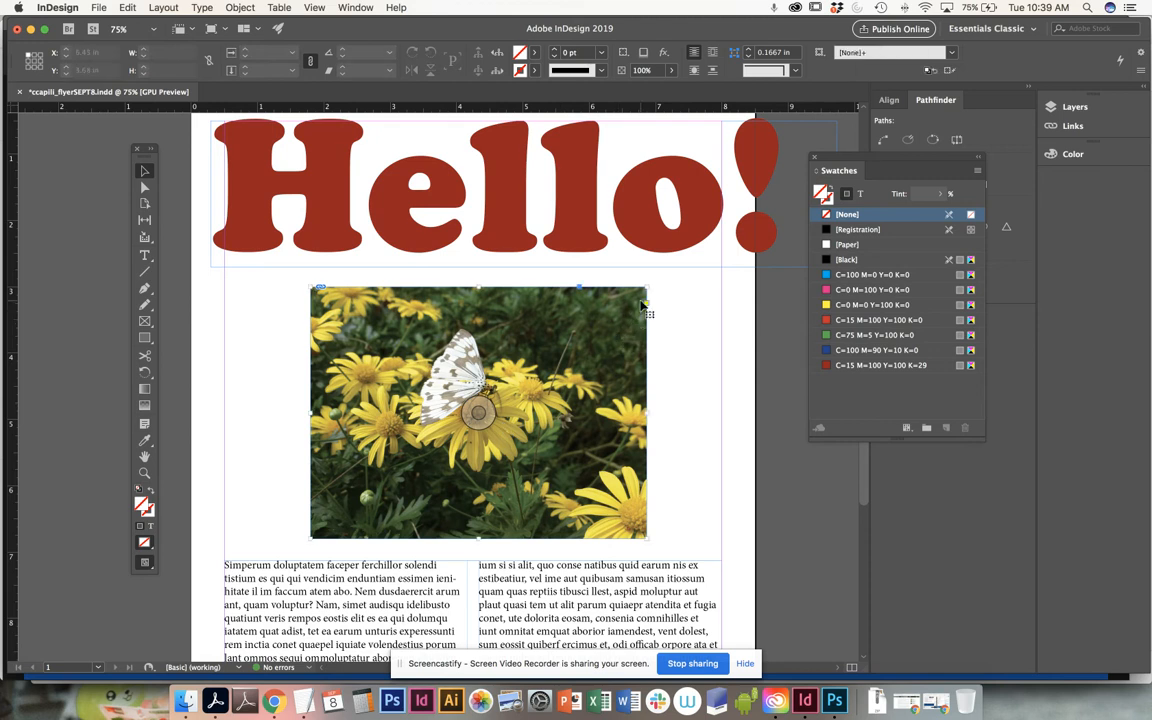
drag(647, 287, 629, 321)
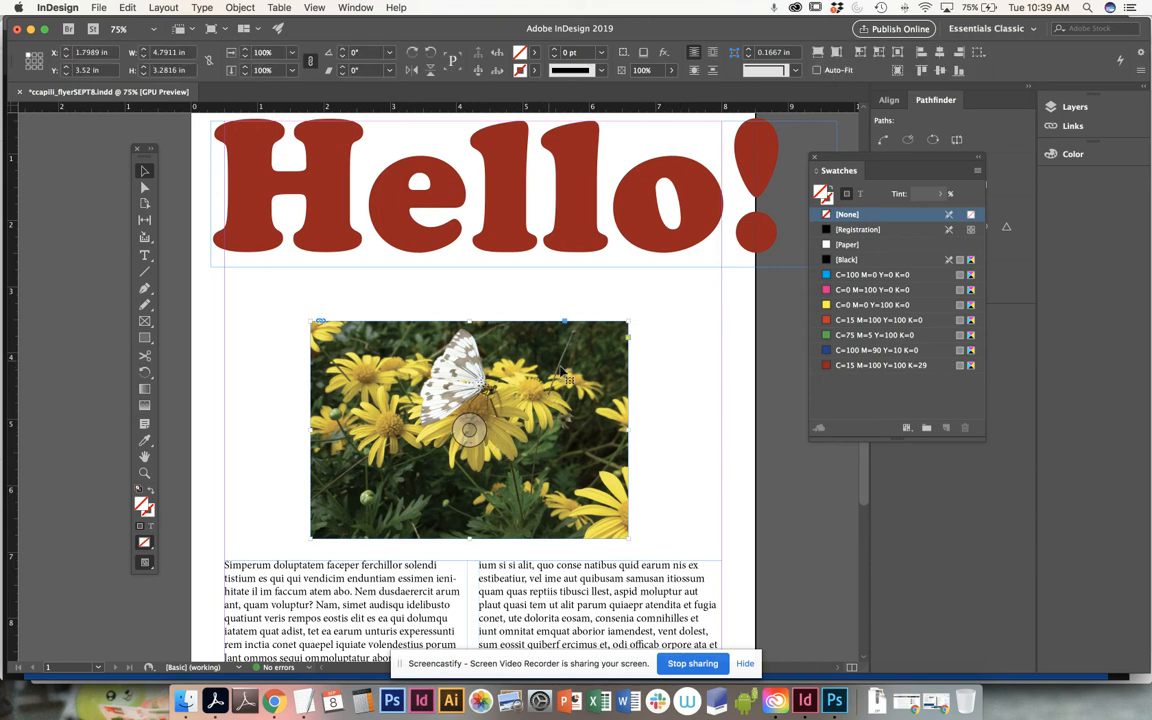
drag(330, 538, 332, 504)
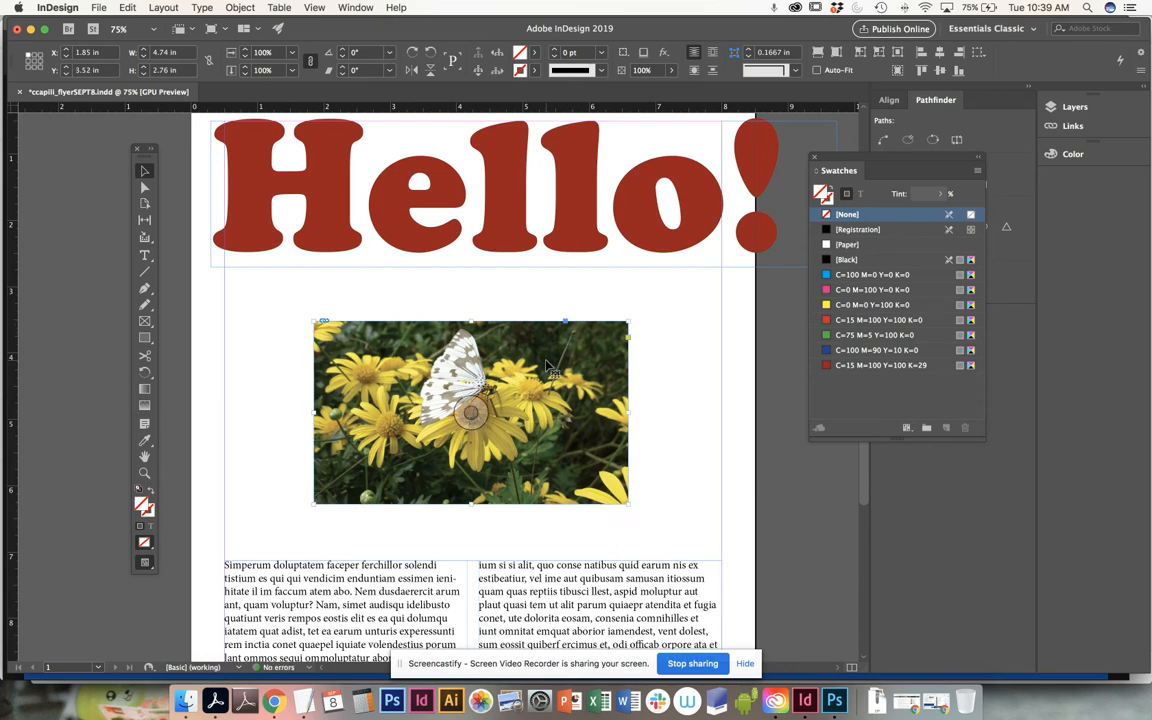
Move the cropped photo up beneath the "Hello!" headline and slightly to the right
drag(589, 370, 604, 334)
click(666, 440)
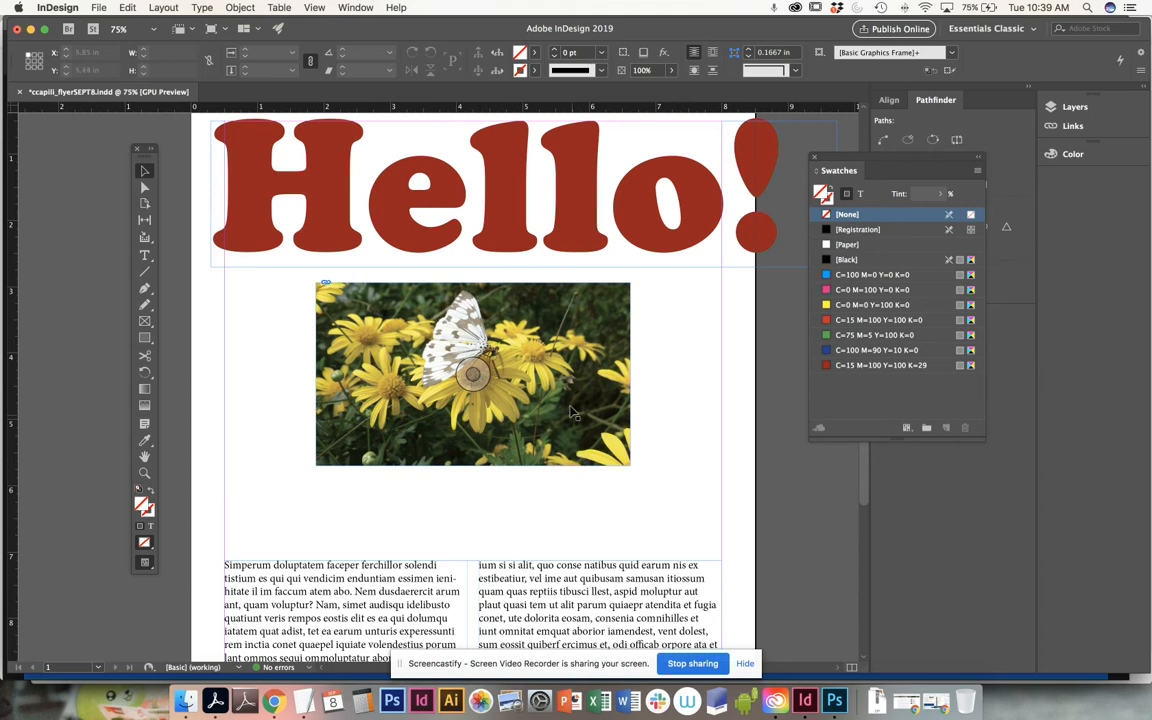
mouse_move(573, 318)
mouse_down()
mouse_move(582, 352)
mouse_move(590, 333)
mouse_up()
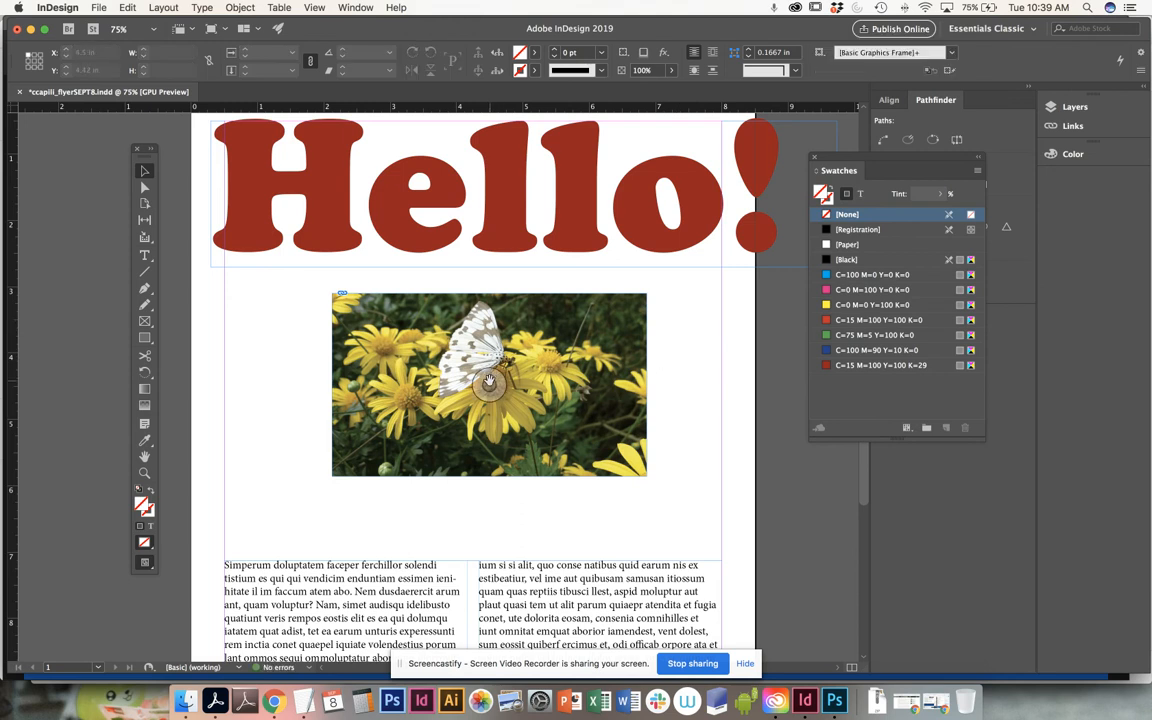
Shift the butterfly image around inside its frame, leaving it at an offset of about X -0.055 in, Y -0.4 in
click(489, 381)
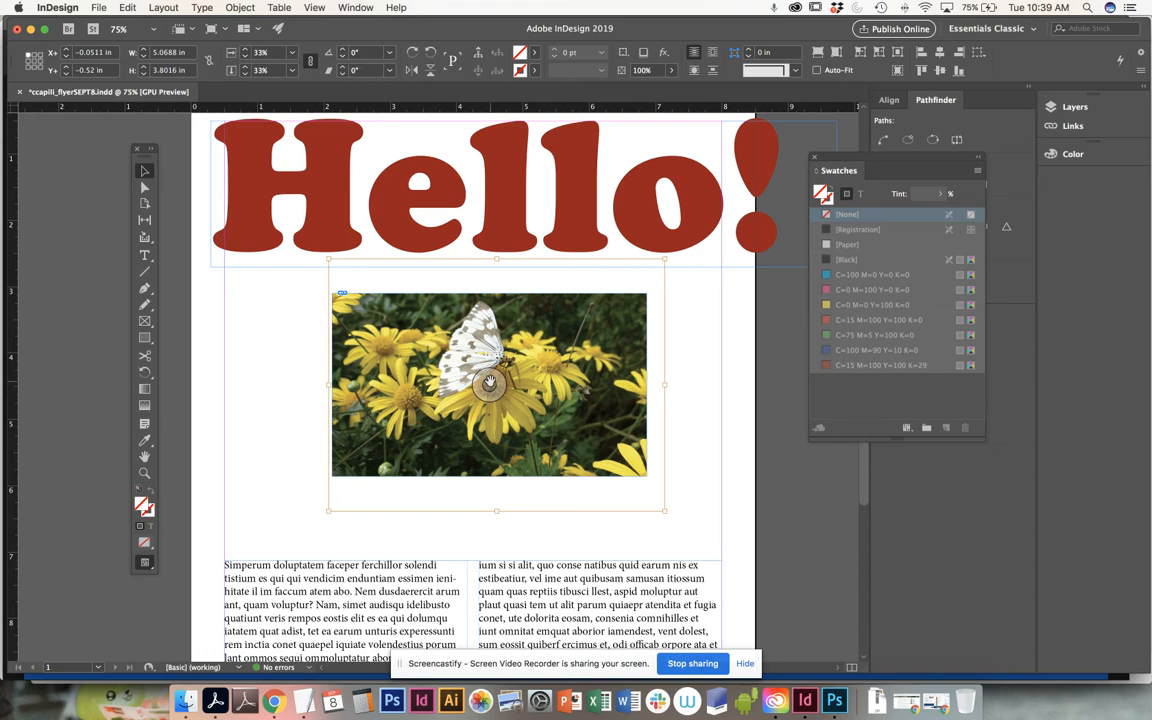
drag(489, 381, 489, 422)
drag(553, 393, 555, 341)
drag(484, 397, 490, 453)
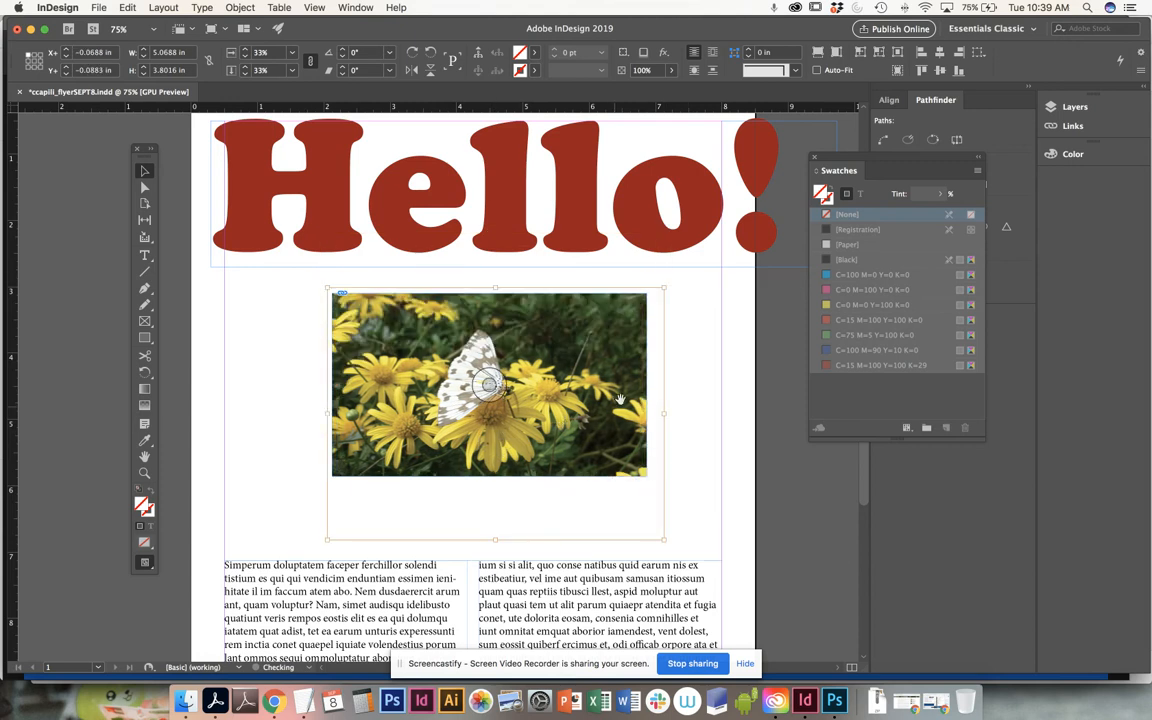
drag(580, 413, 576, 395)
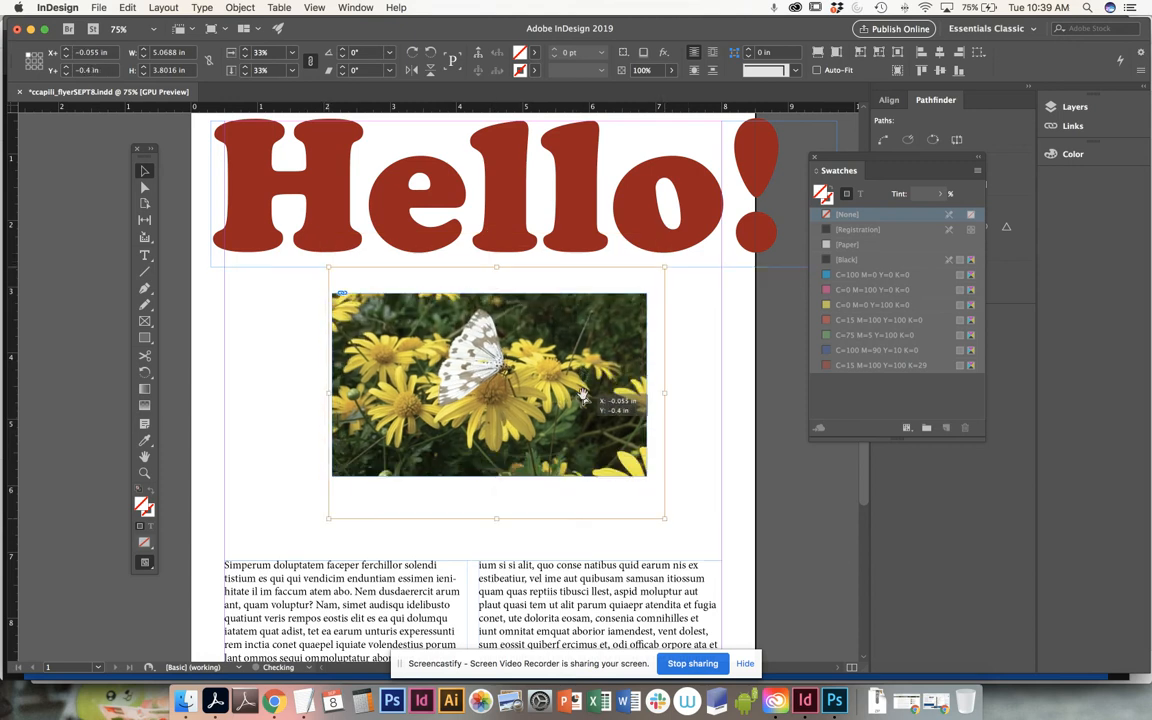
click(681, 362)
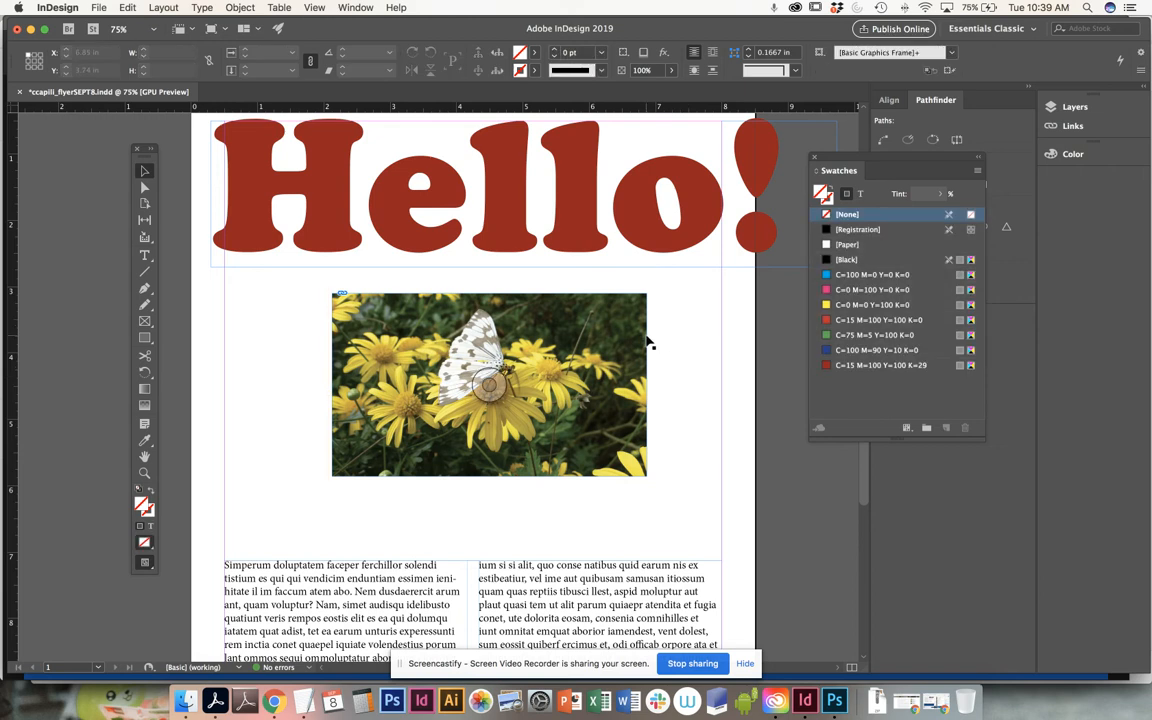
Resize the photo frame to about 4.17 by 3.03 in and shift the image inside it slightly down and left
drag(647, 478, 608, 493)
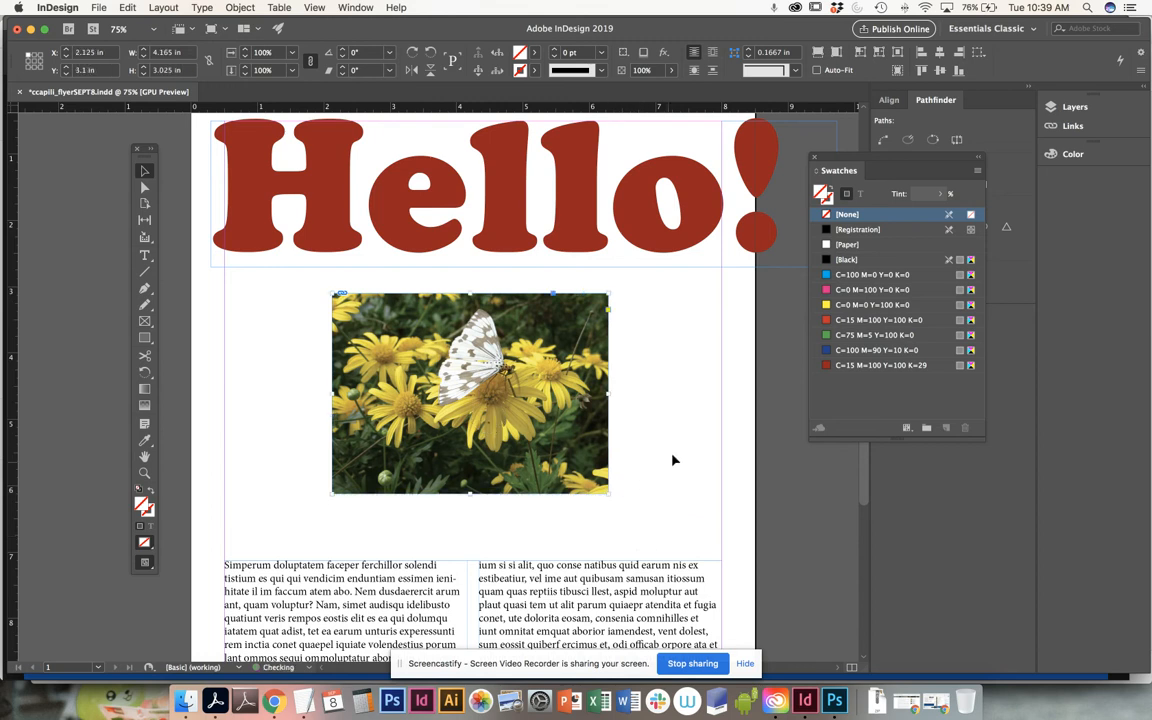
click(630, 410)
click(470, 393)
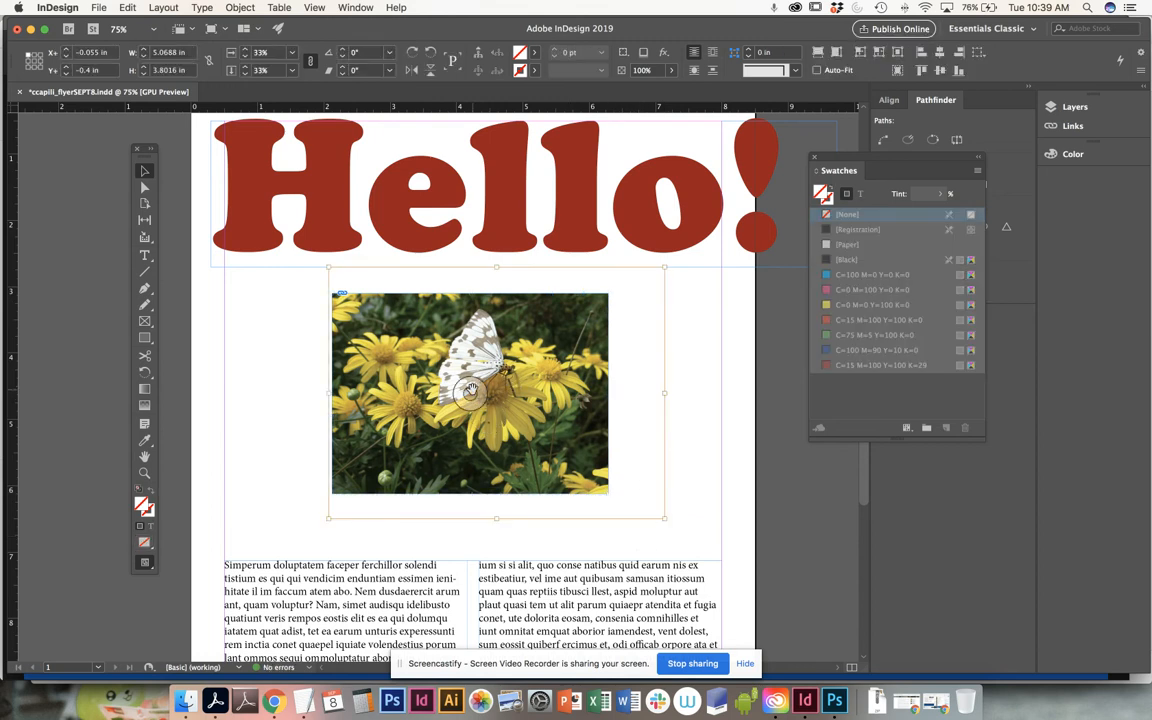
mouse_move(478, 399)
mouse_down()
mouse_move(452, 404)
mouse_move(461, 410)
mouse_up()
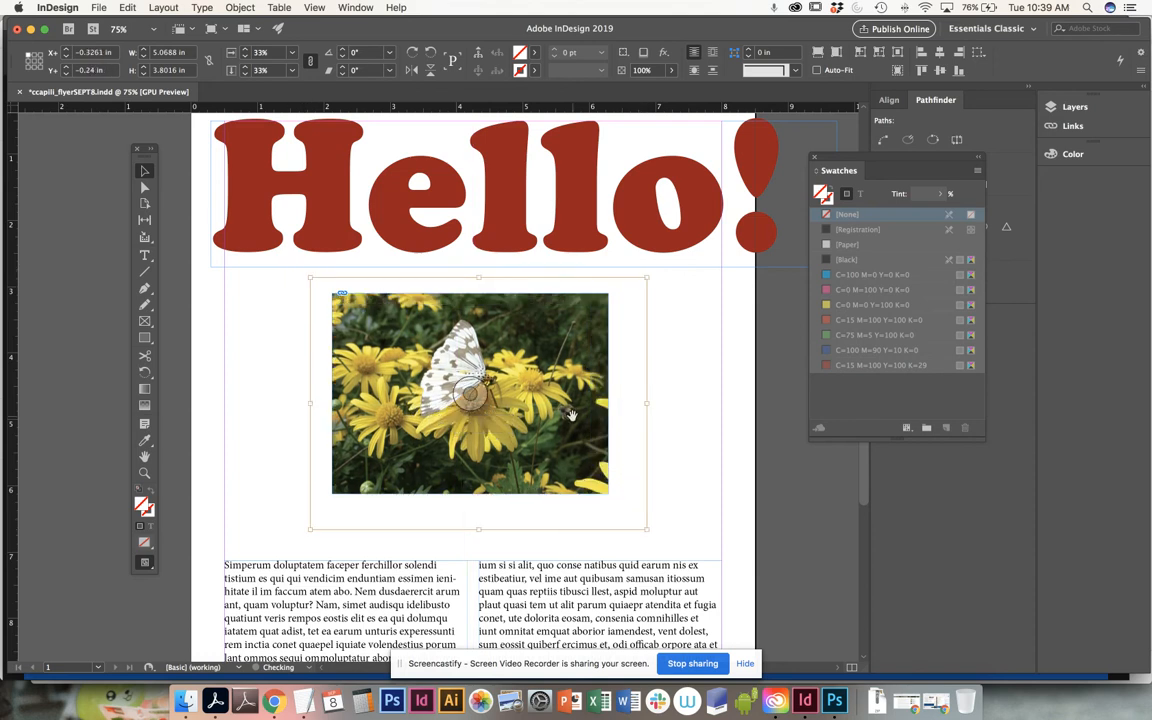
click(676, 368)
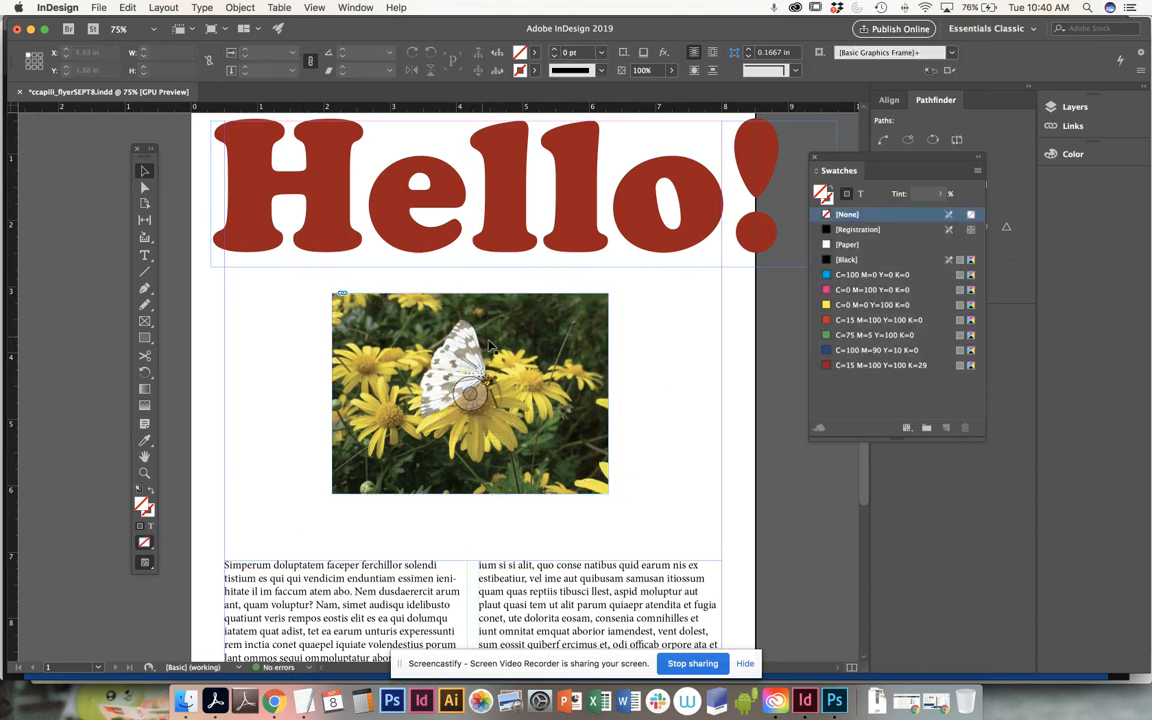
Scale the butterfly image inside its frame up to 42%, keeping the frame size
click(471, 396)
click(663, 319)
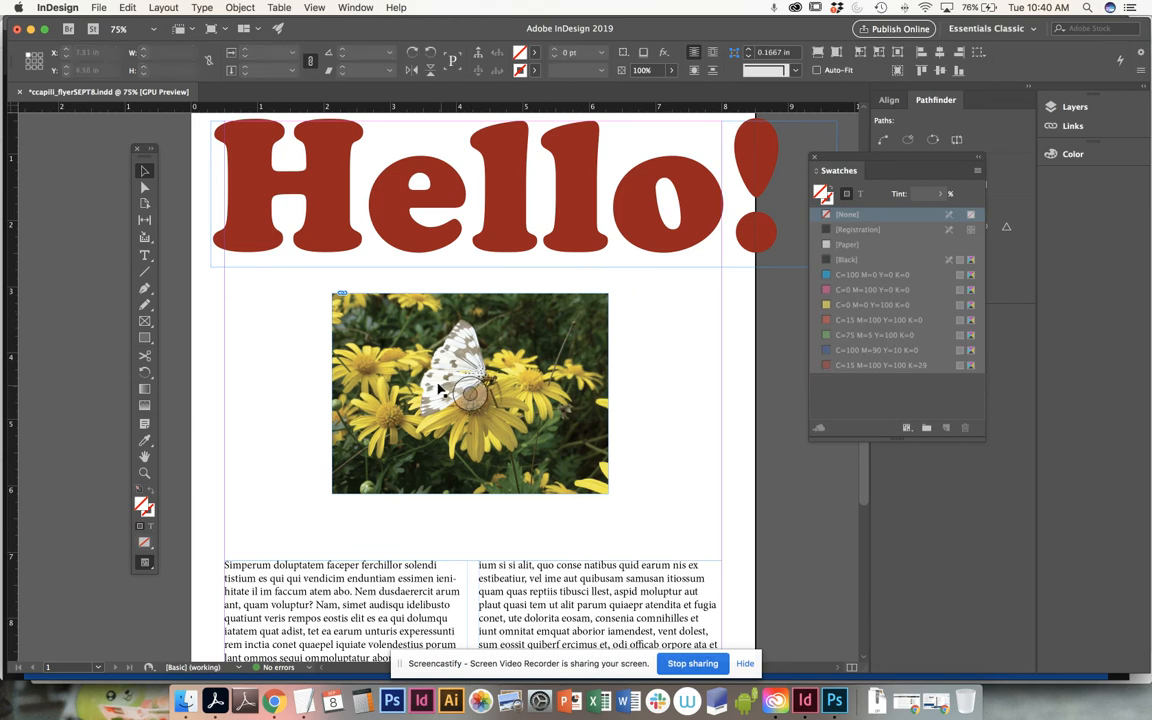
click(424, 356)
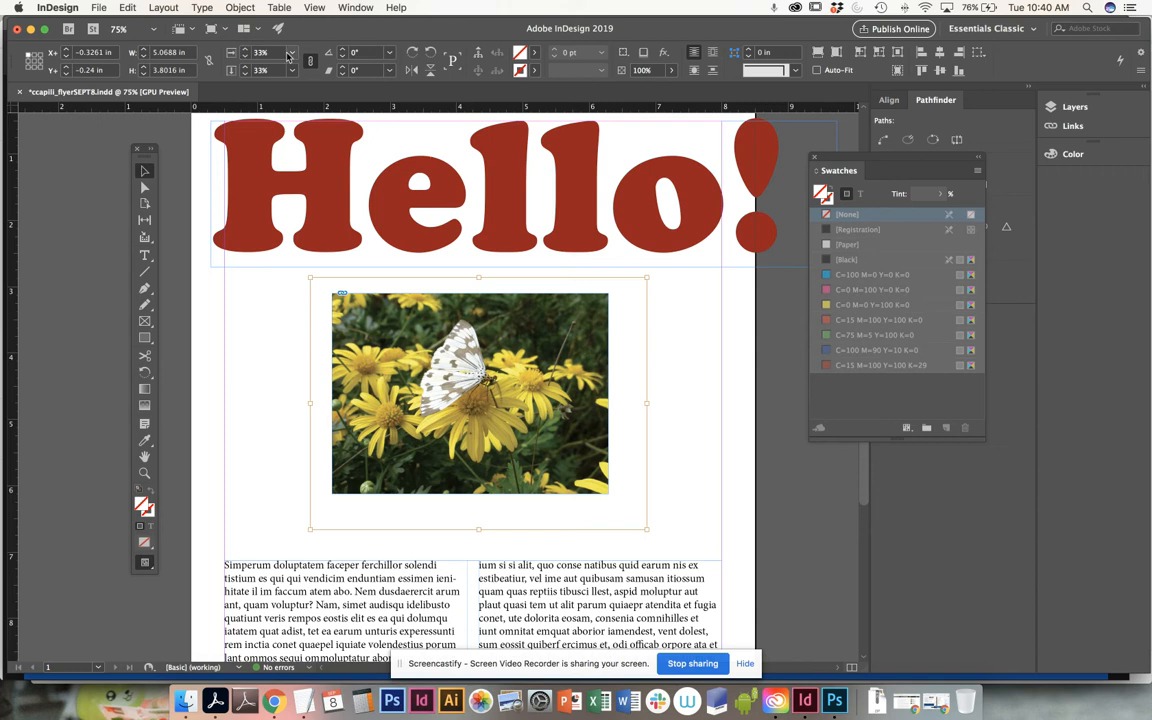
drag(273, 54, 244, 54)
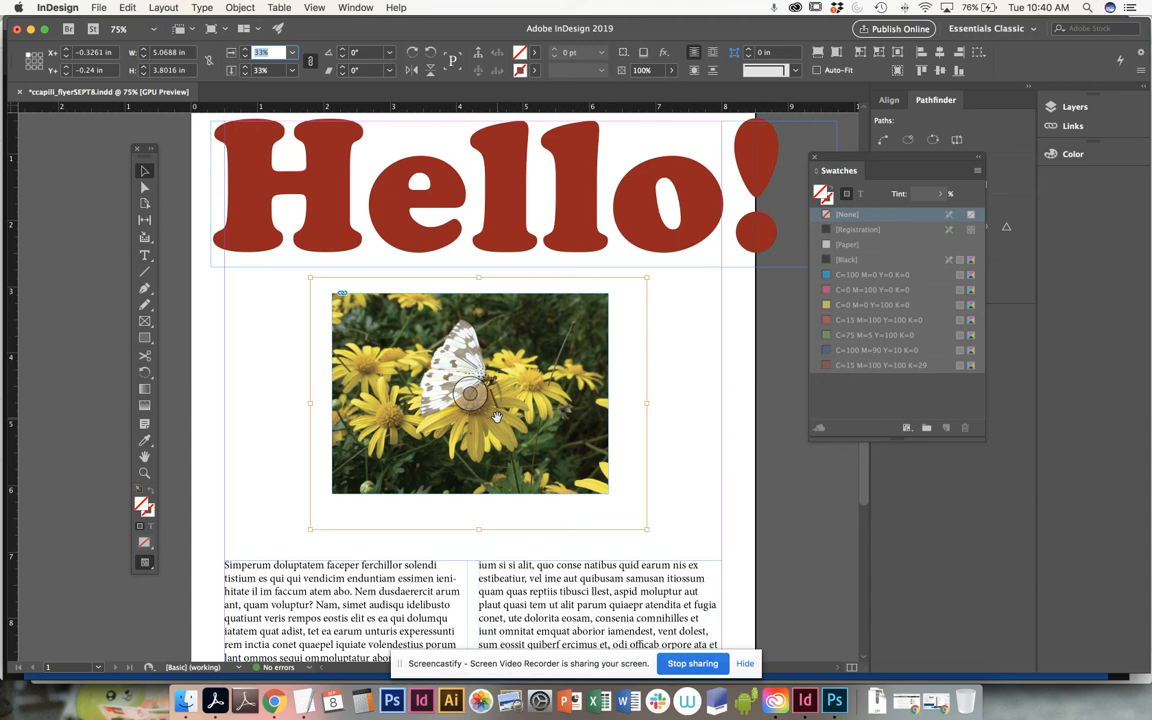
click(245, 50)
click(245, 50)
click(245, 50)
click(245, 50)
click(245, 50)
click(245, 50)
click(245, 50)
click(245, 50)
click(245, 50)
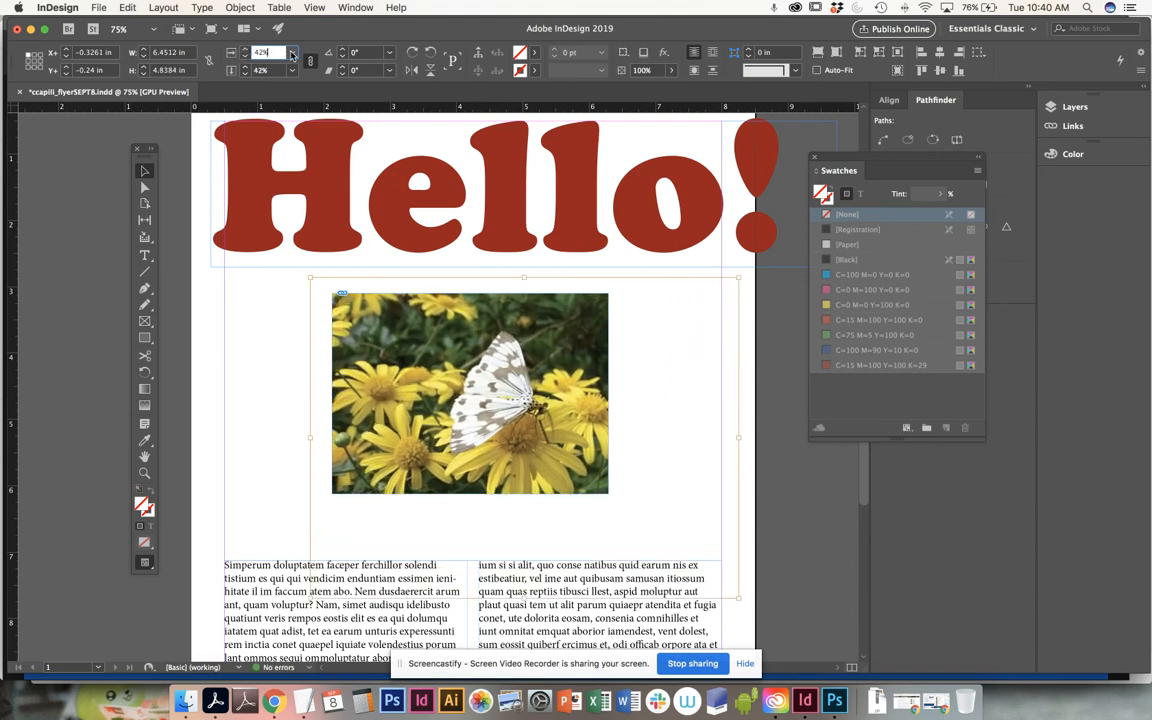
Scale the image inside the frame to 100% and reposition it so the butterfly's head sits near the frame's centre
click(292, 53)
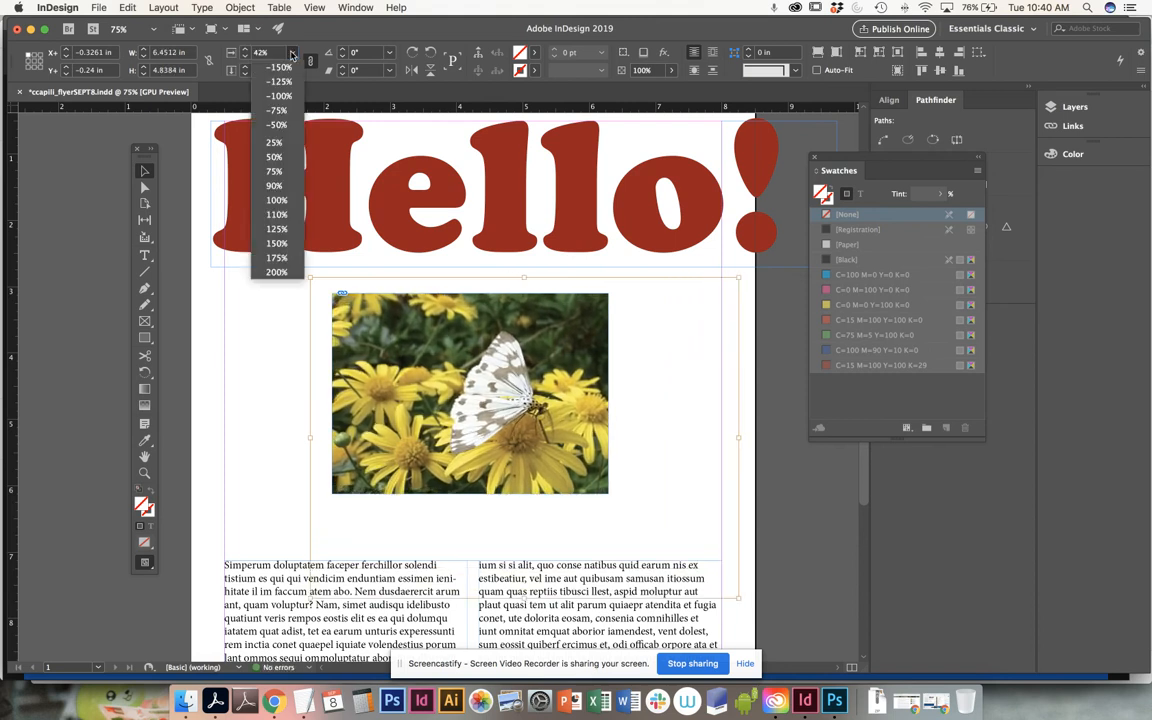
click(277, 201)
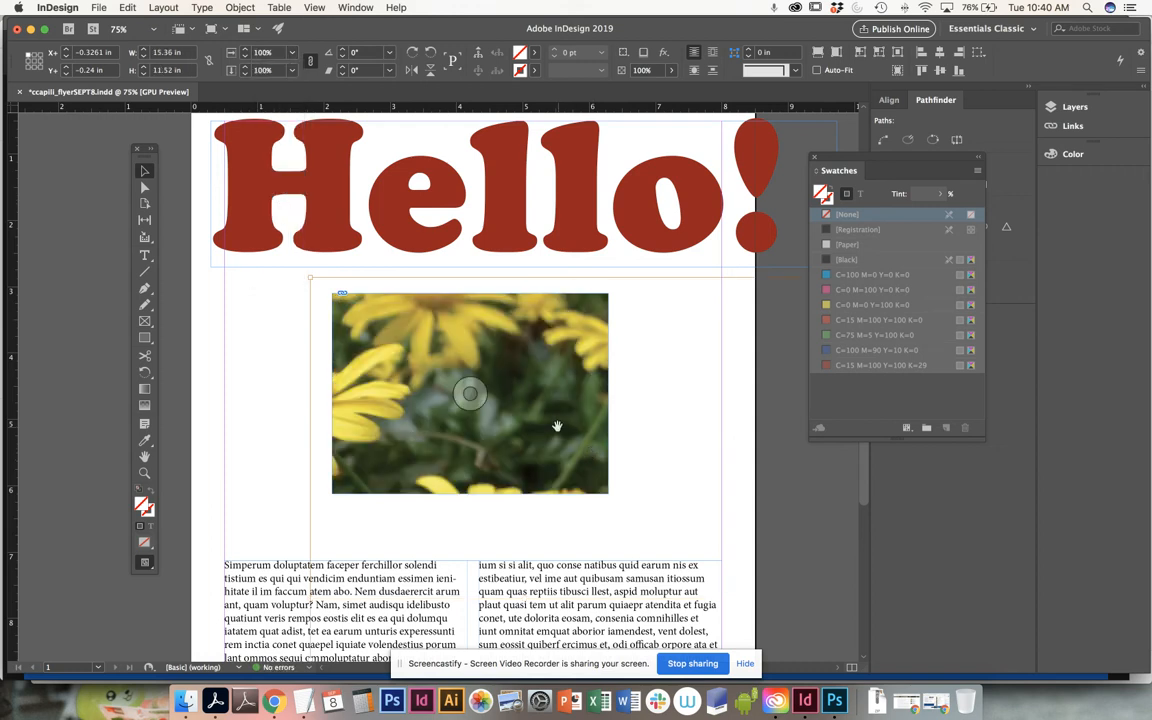
drag(468, 391, 495, 364)
drag(536, 408, 372, 364)
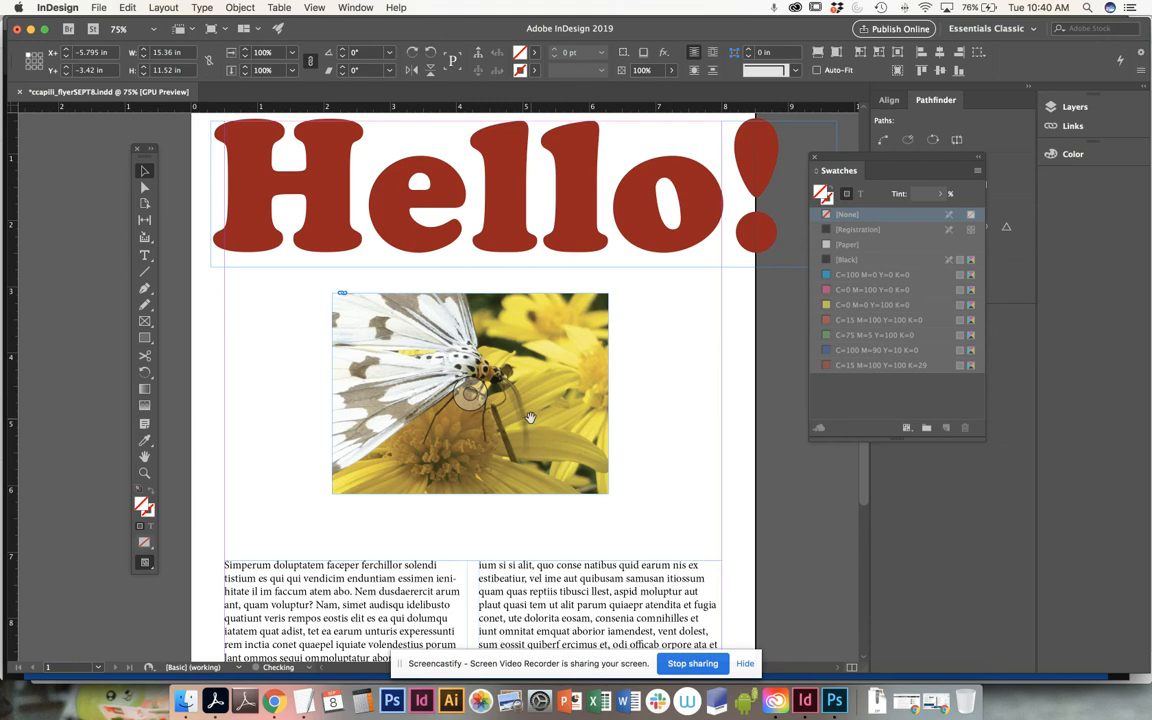
click(674, 328)
Widen the photo frame to both page margins, 7.5 in wide, without scaling the image
key(super+minus)
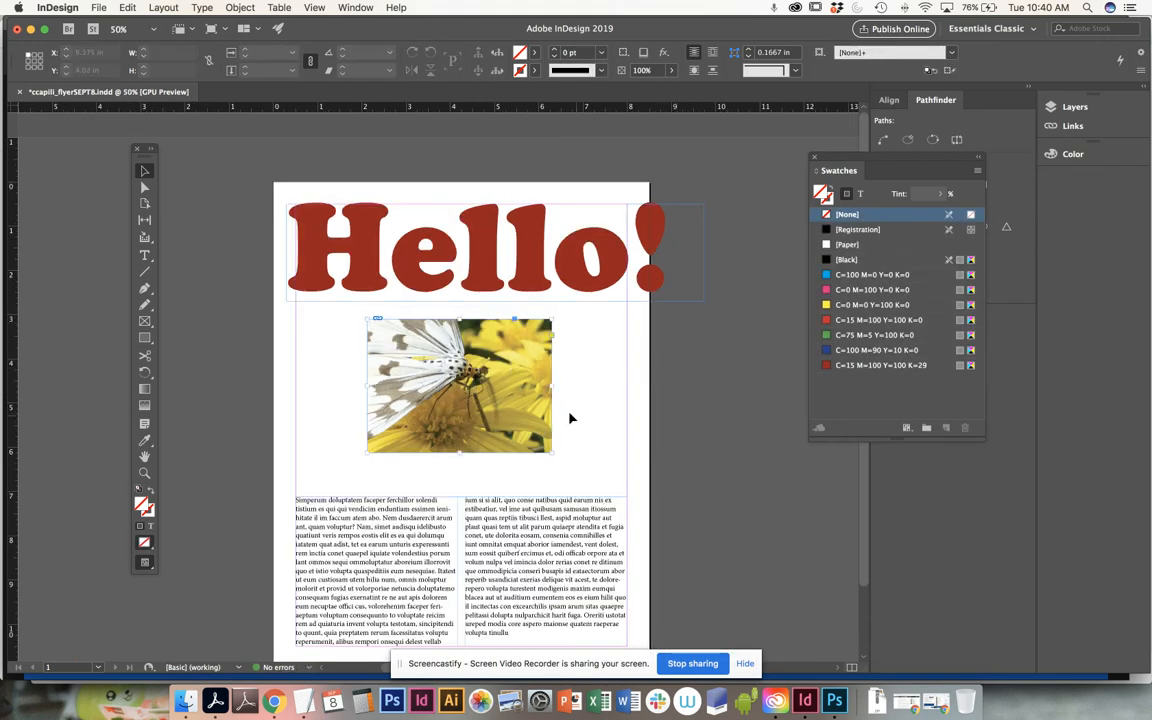
click(548, 387)
drag(553, 387, 627, 387)
drag(369, 397, 296, 392)
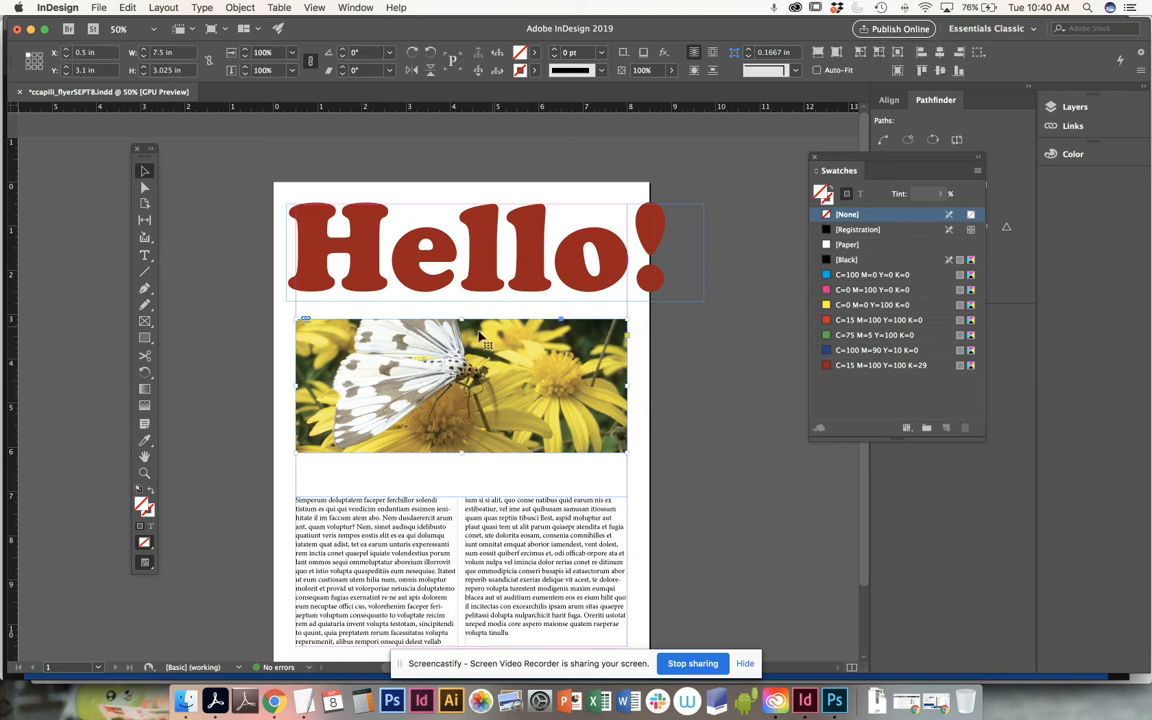
click(640, 400)
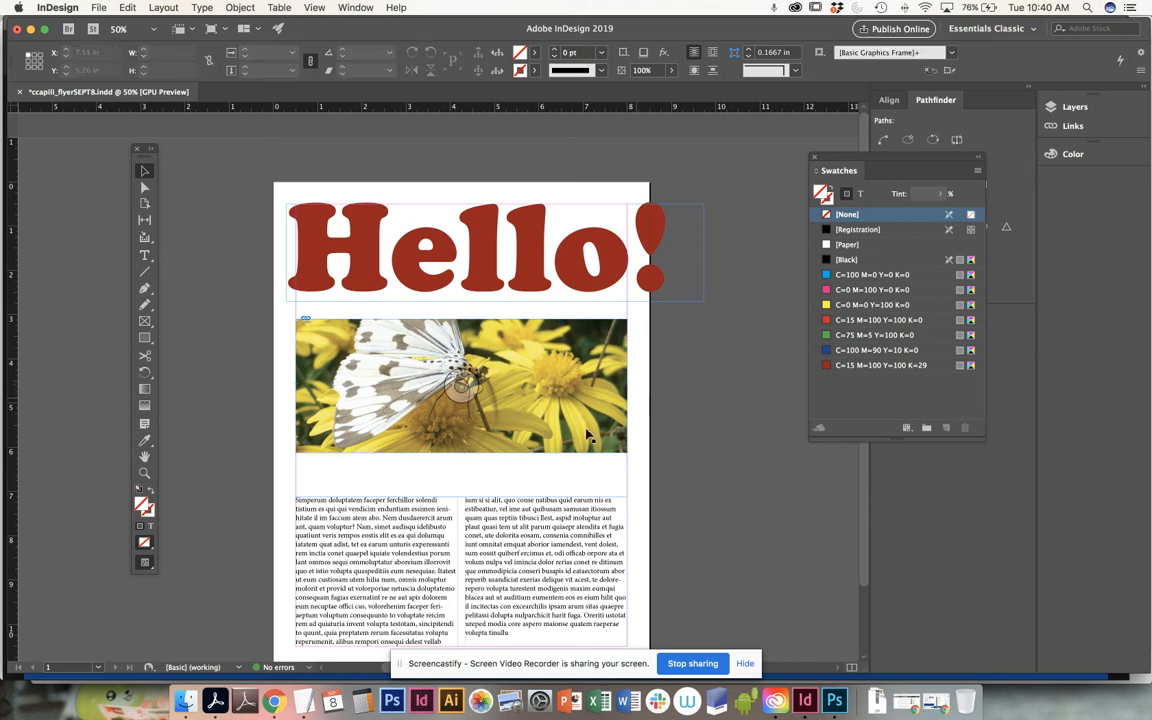
Reduce the image inside the frame to 92% and move it down and right to recentre the butterfly's head
click(461, 383)
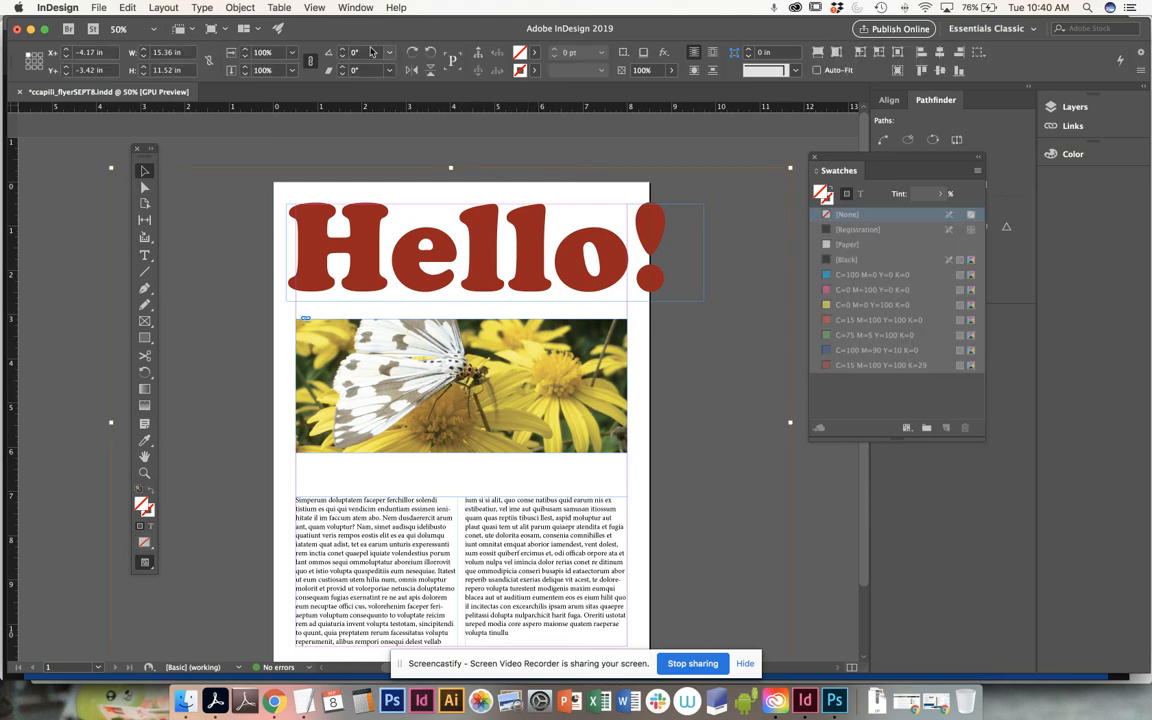
click(245, 56)
click(245, 56)
click(245, 56)
click(245, 56)
click(245, 56)
click(245, 56)
click(245, 56)
click(245, 56)
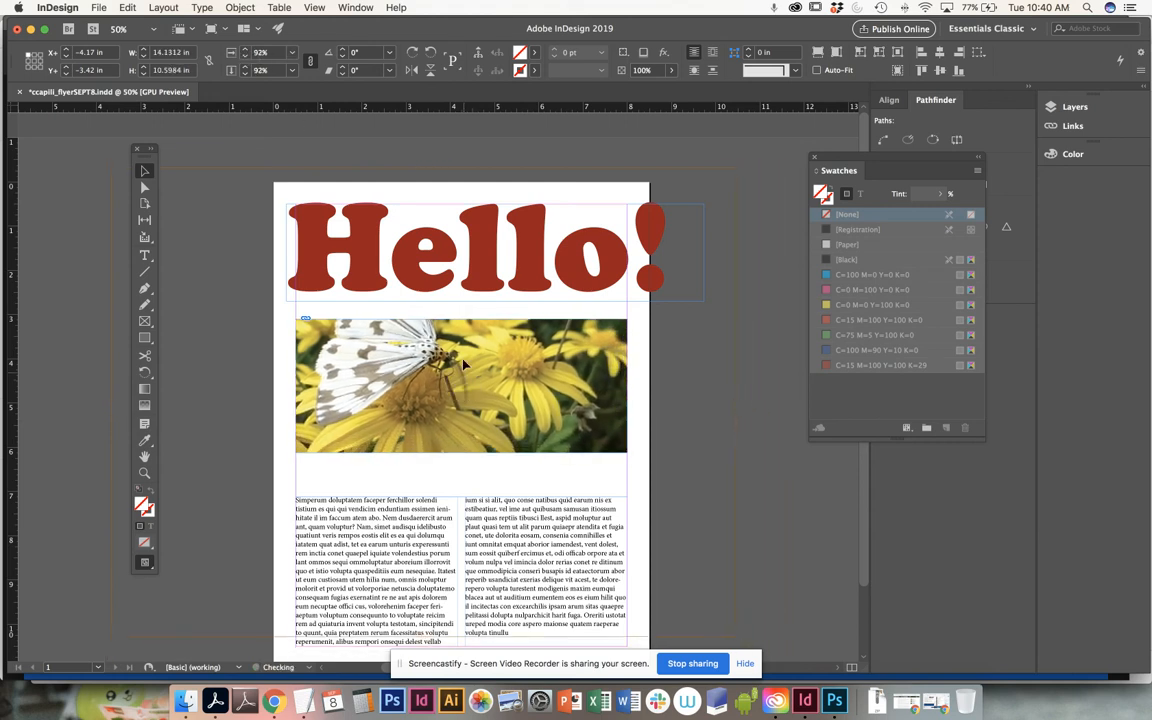
drag(448, 346, 473, 378)
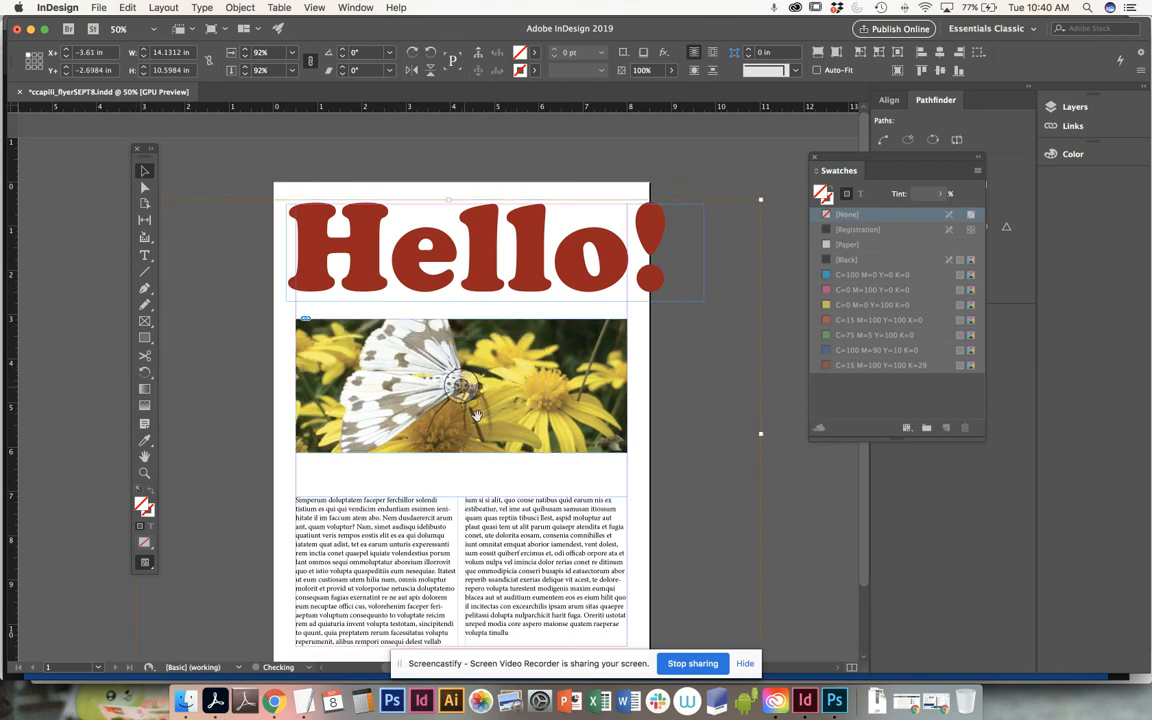
click(657, 397)
Extend the photo frame downward to a height of 3.775 in and shift the image slightly lower inside it
click(603, 421)
drag(463, 453, 463, 474)
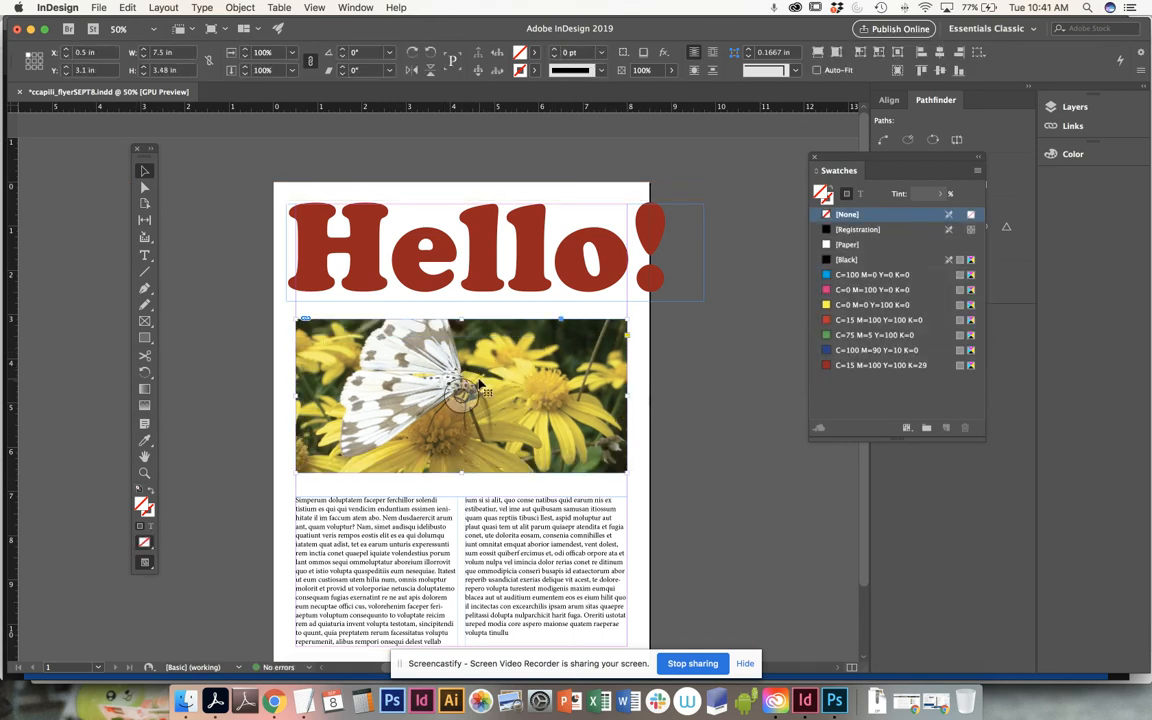
drag(460, 390, 463, 398)
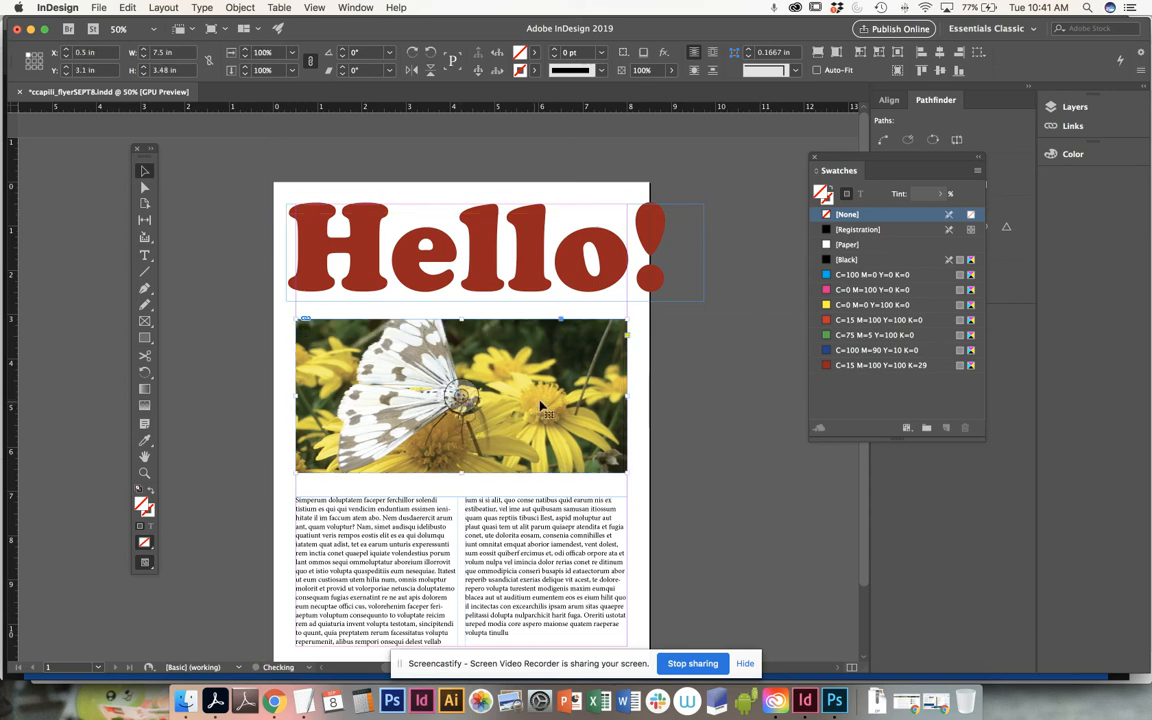
drag(461, 472, 461, 486)
click(695, 388)
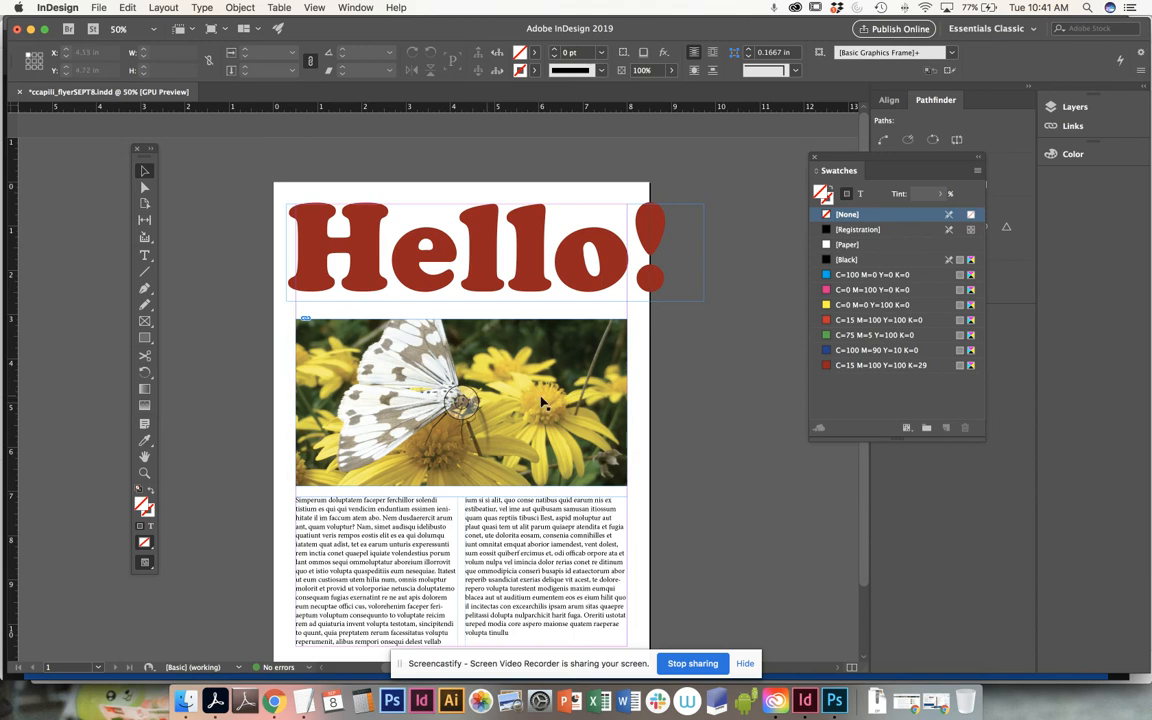
Extend the photo frame past both sides of the page to a width of about 10.28 in
click(590, 370)
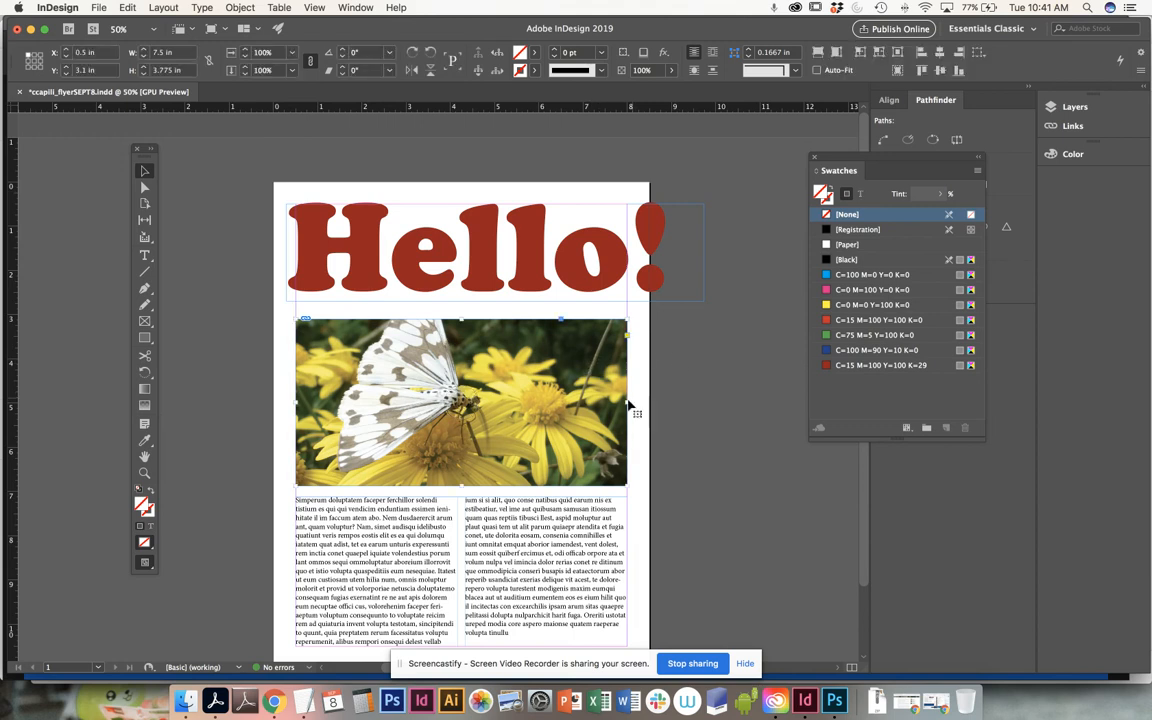
drag(627, 401, 677, 401)
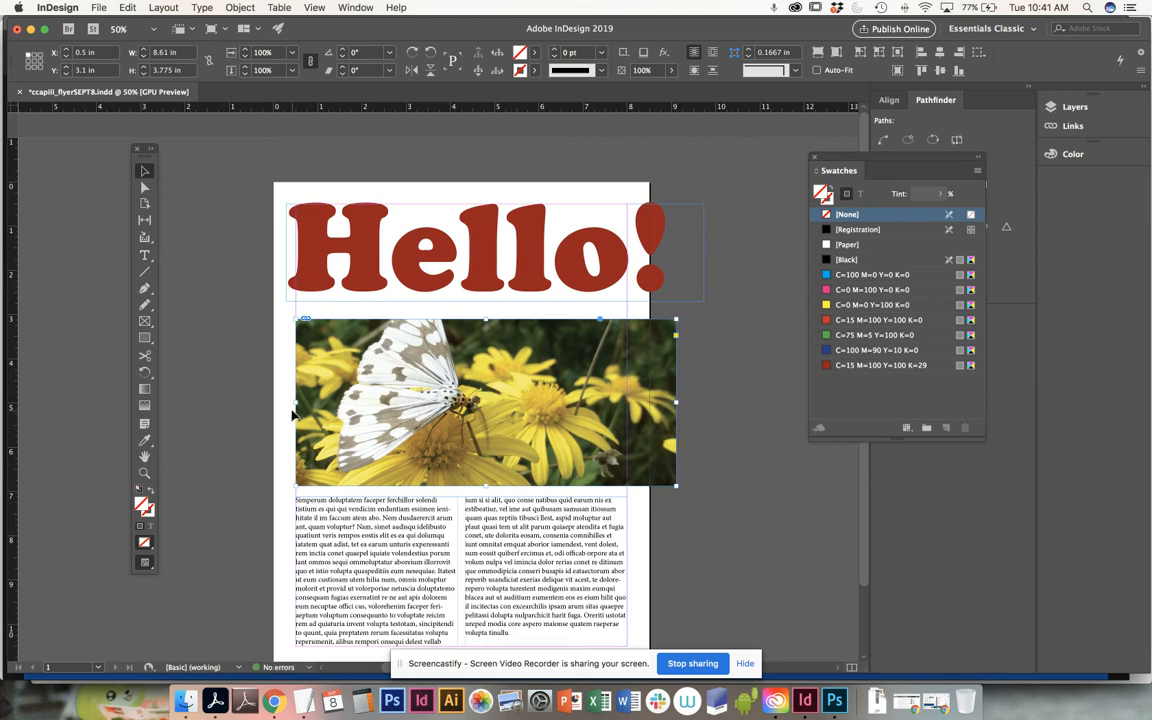
drag(296, 402, 222, 402)
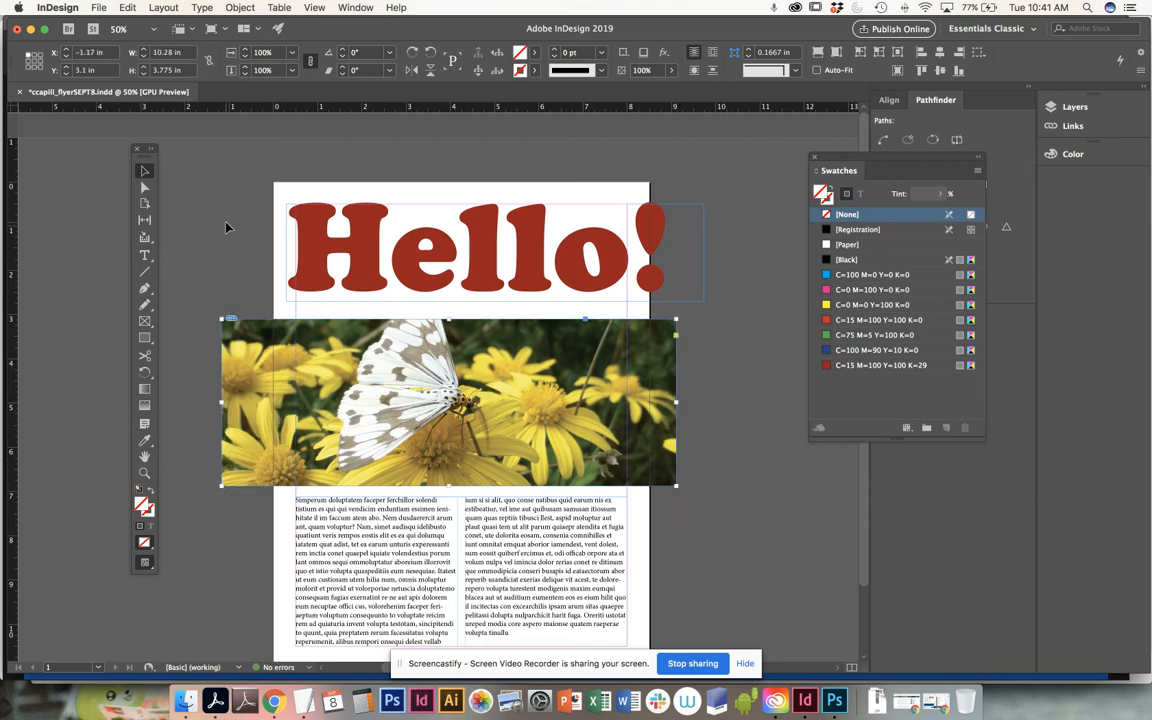
click(226, 228)
Nudge the photo frame up toward the "Hello!" headline to about Y 3.0 in
click(495, 368)
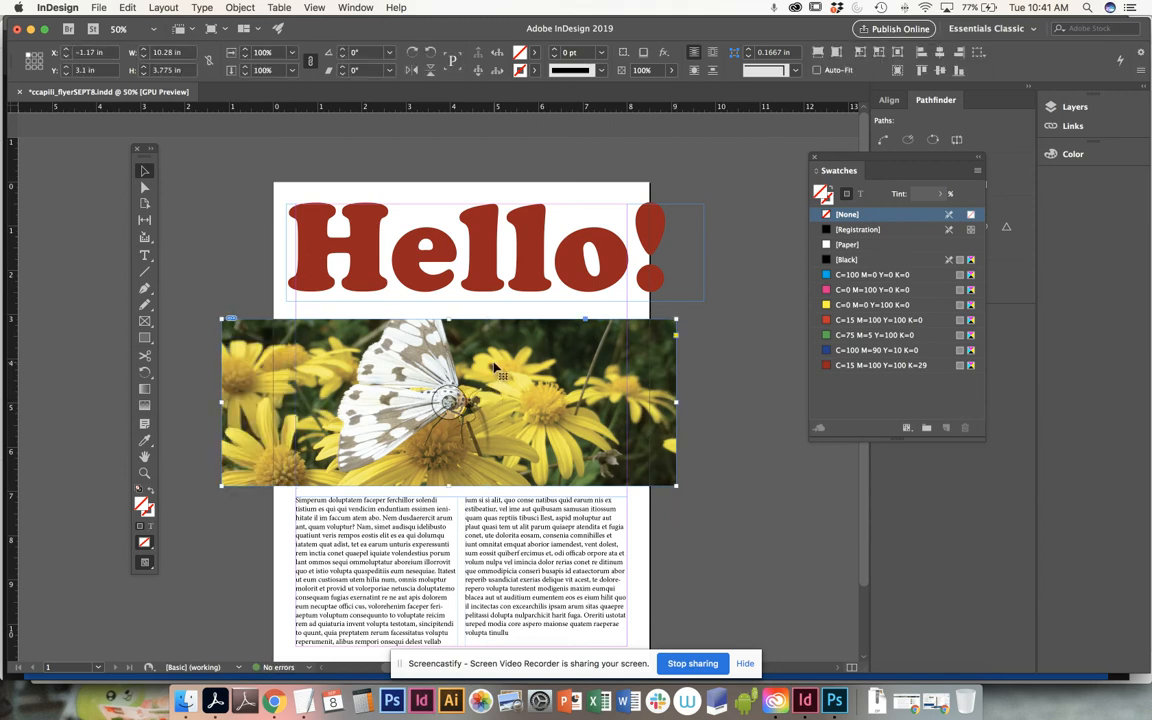
key(Up)
key(Up)
key(Up)
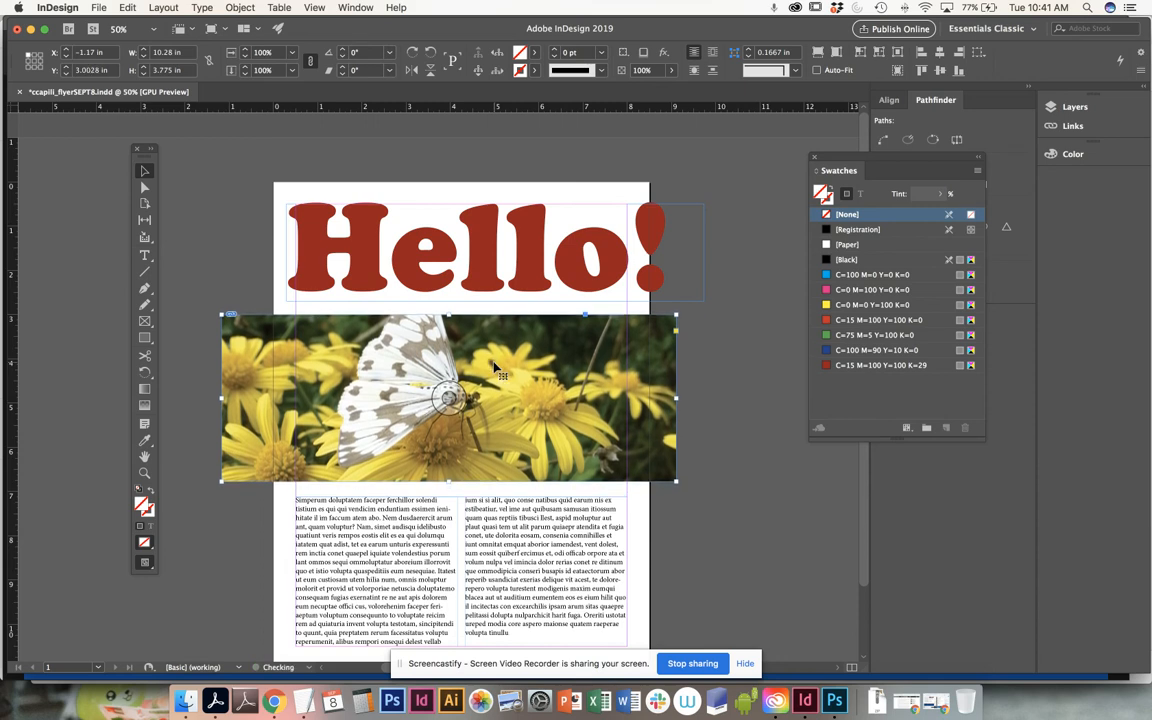
click(702, 374)
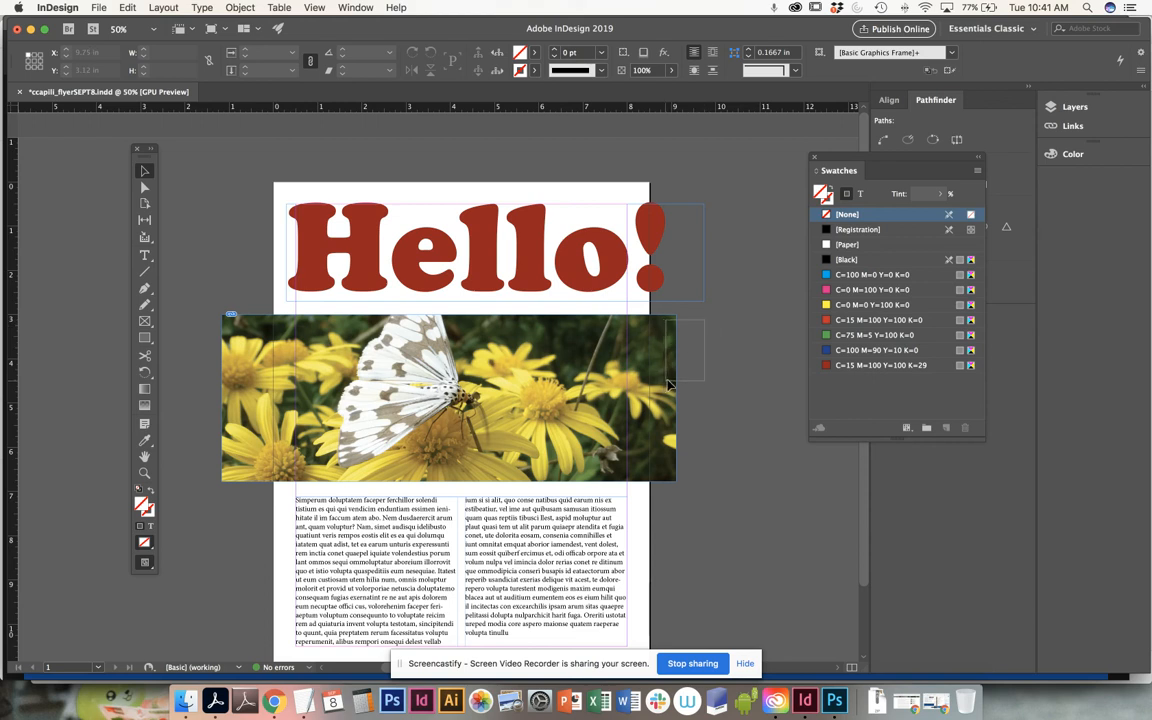
Trim the photo frame on both sides so it overhangs the page edges less
click(585, 314)
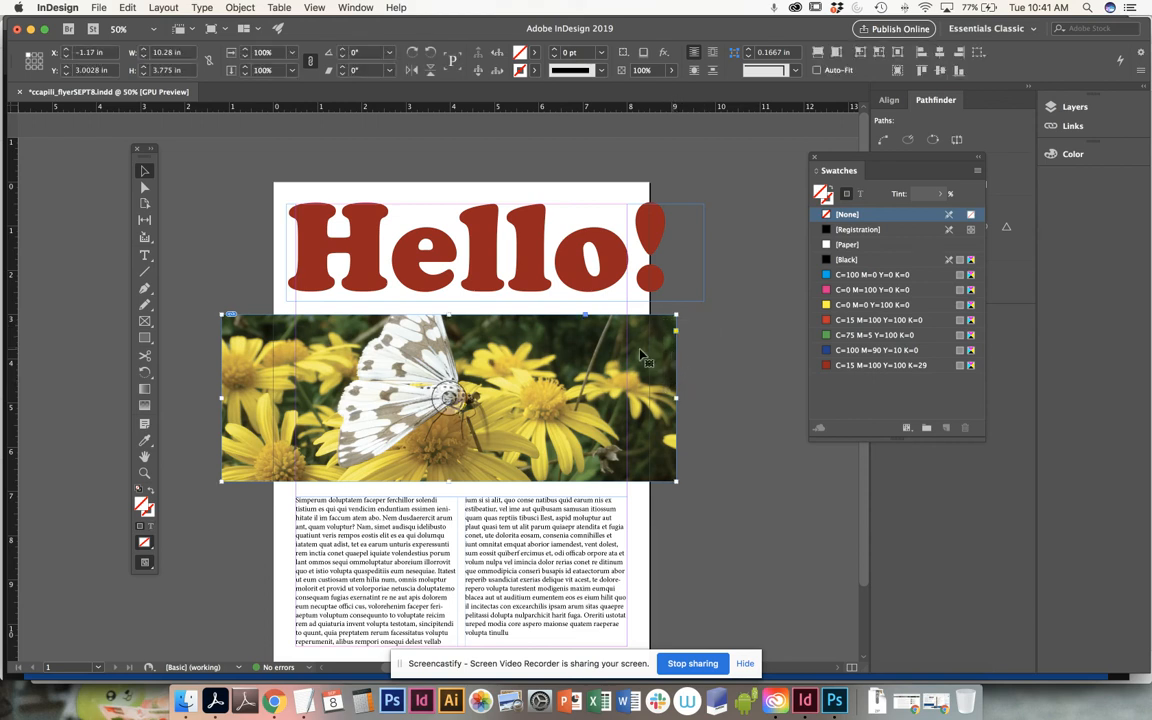
drag(222, 398, 247, 398)
drag(678, 397, 668, 398)
click(479, 172)
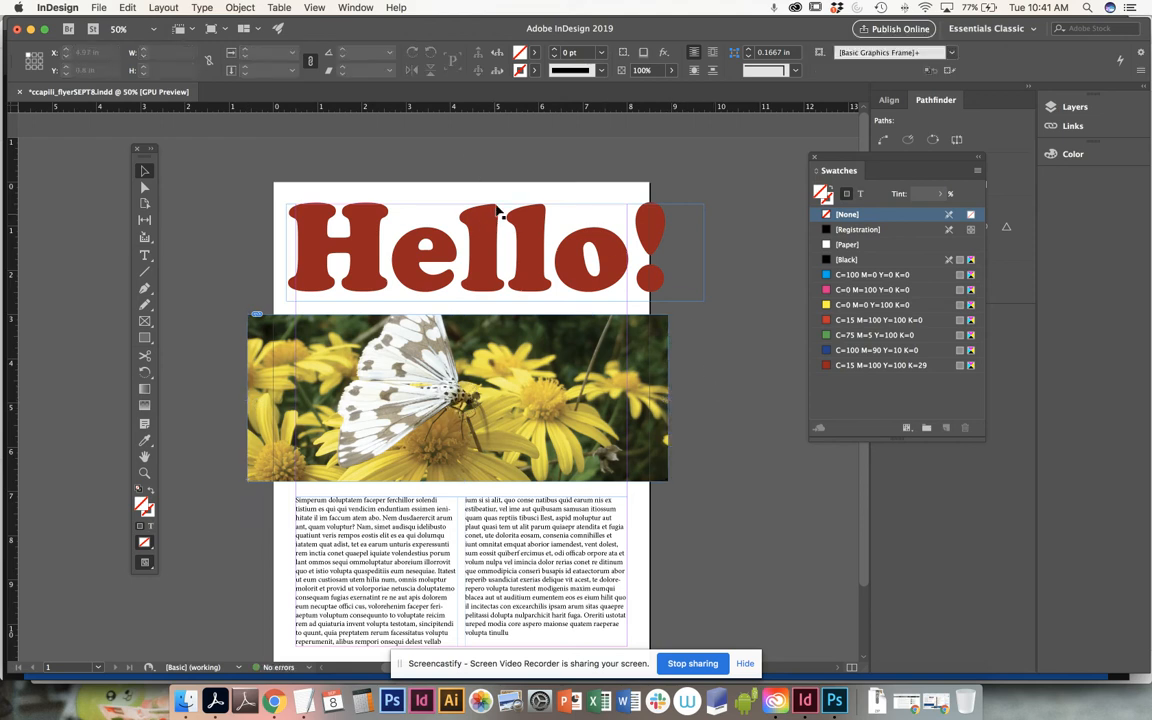
Save the flyer document and select the "Hello!" headline's text frame
click(99, 8)
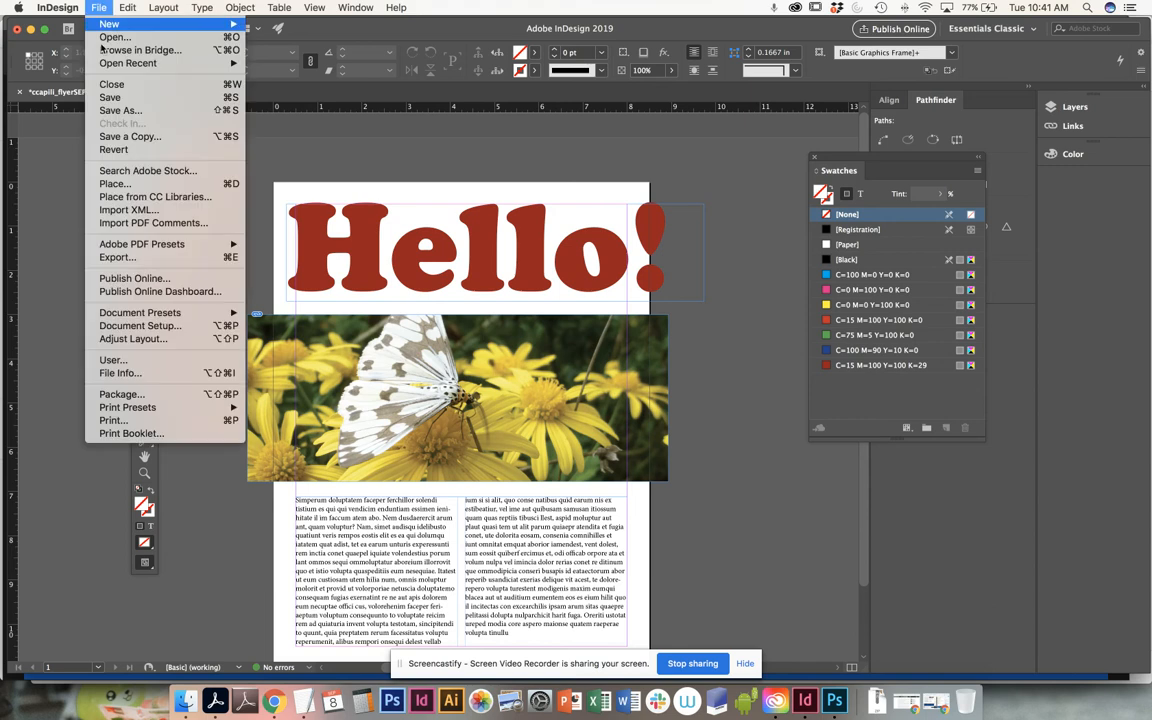
click(110, 98)
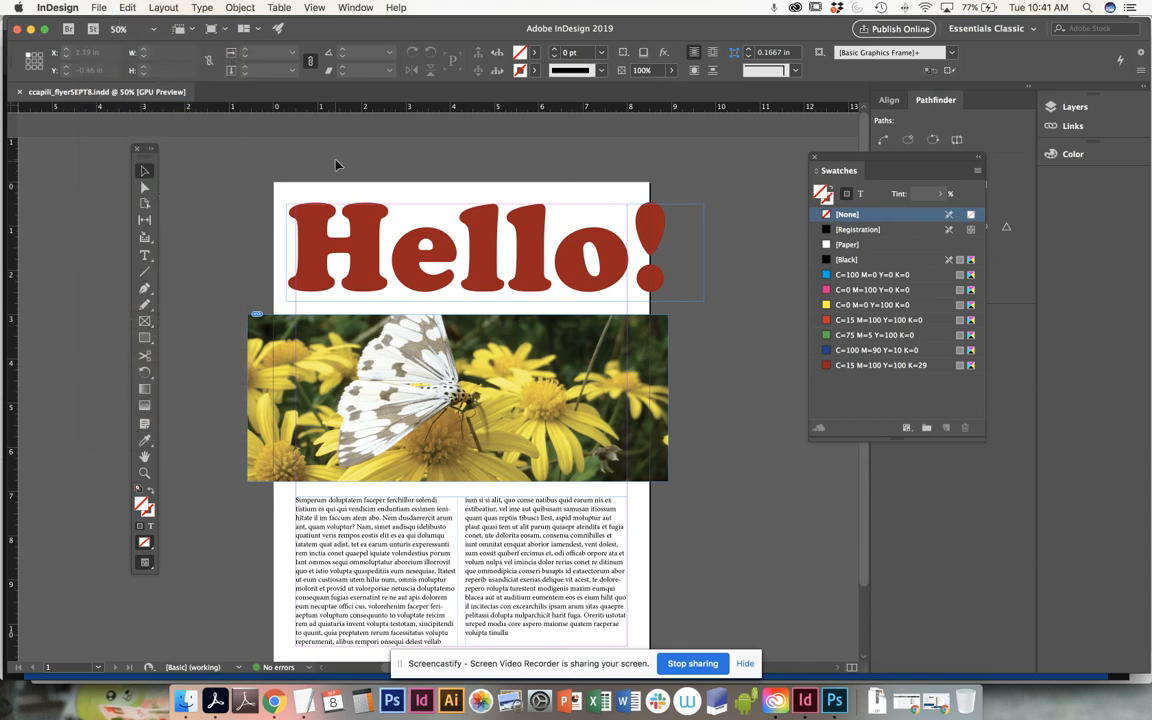
click(398, 264)
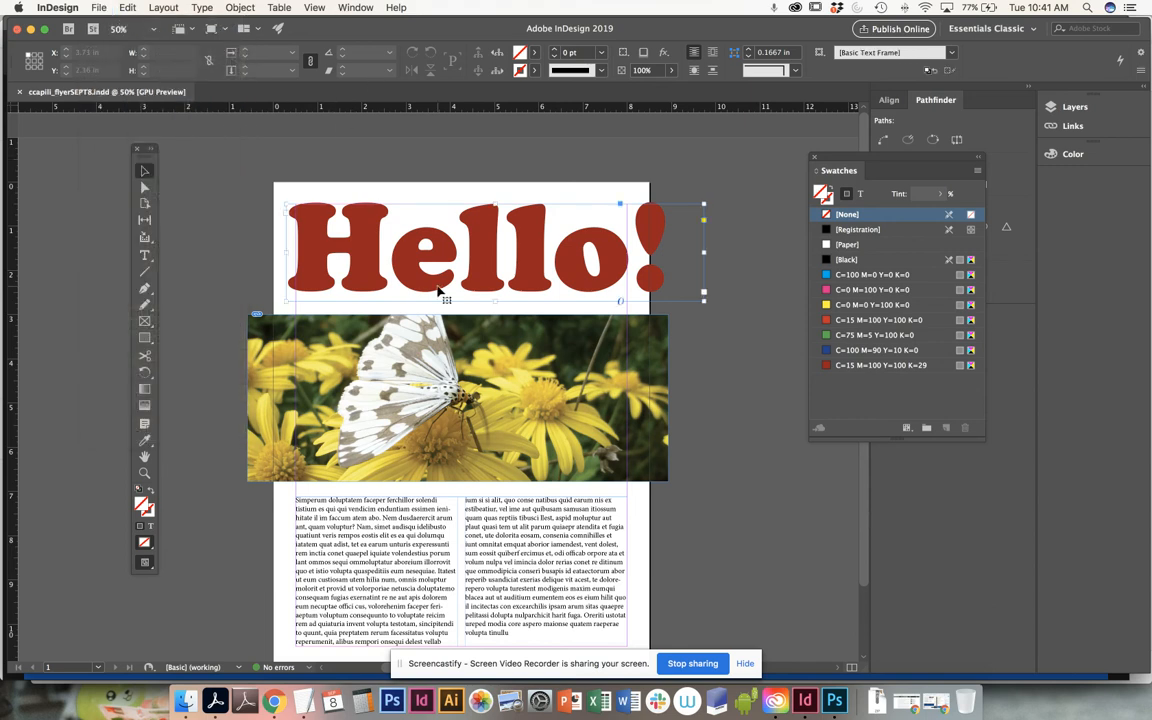
Align the "Hello!" text frame with the page's left edge and change the headline's font to Blenny
drag(648, 232, 634, 232)
click(152, 256)
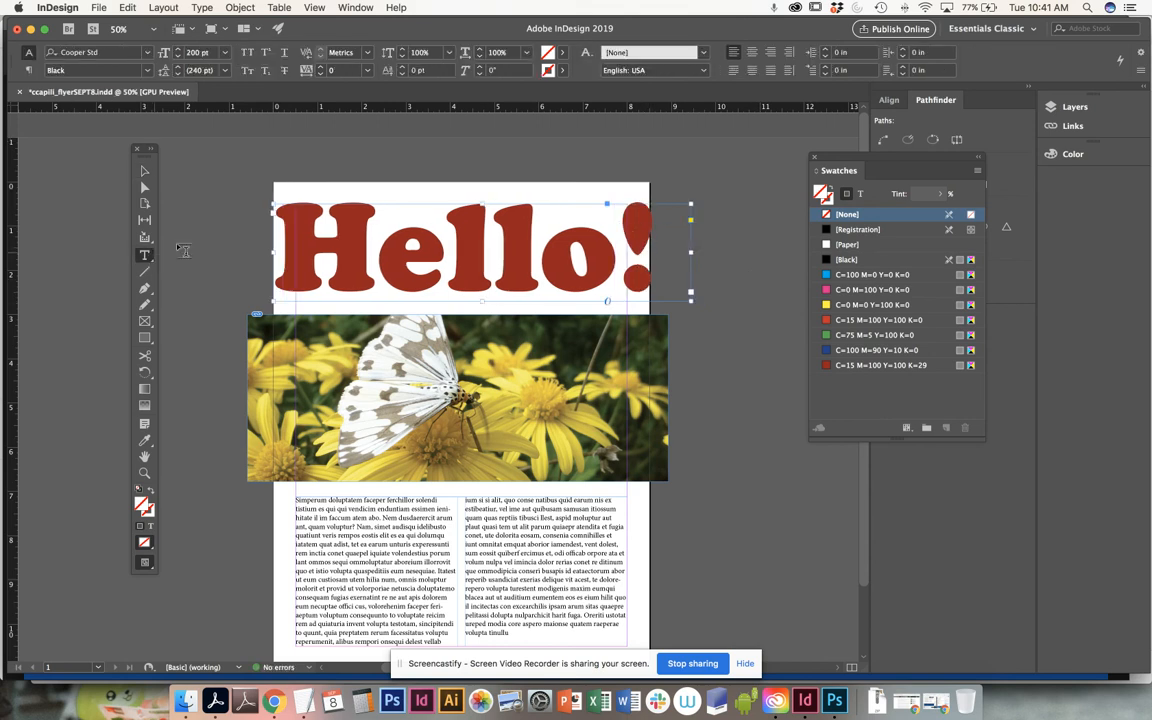
triple_click(287, 221)
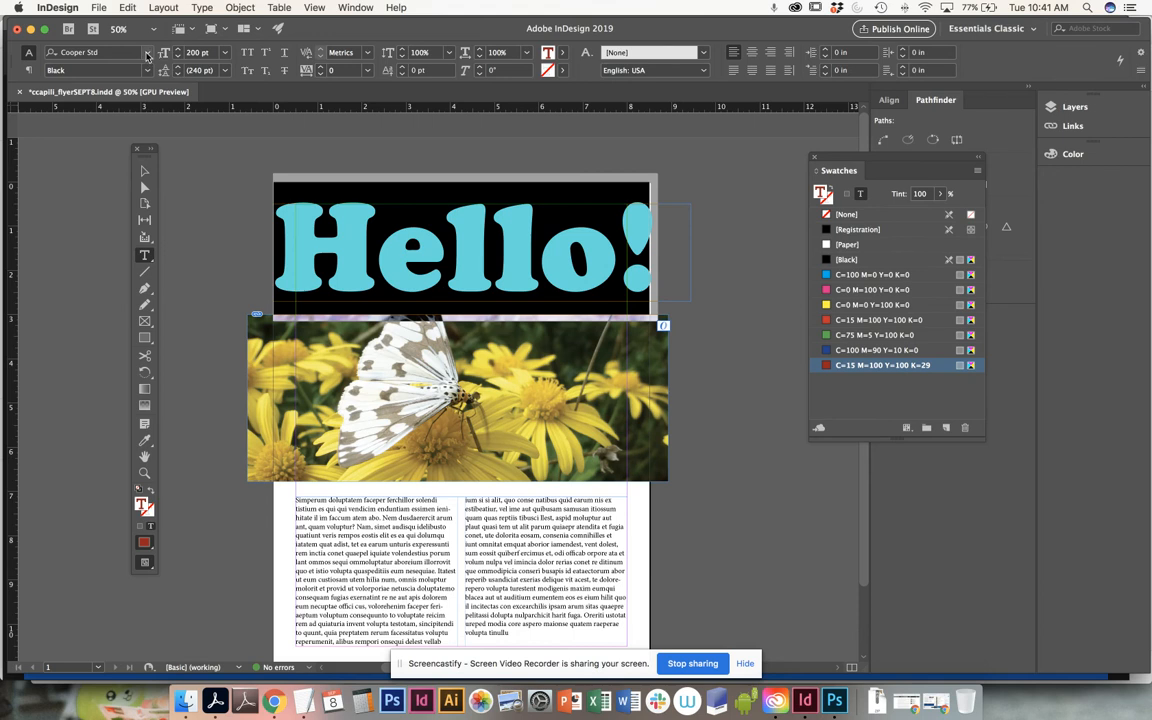
click(146, 53)
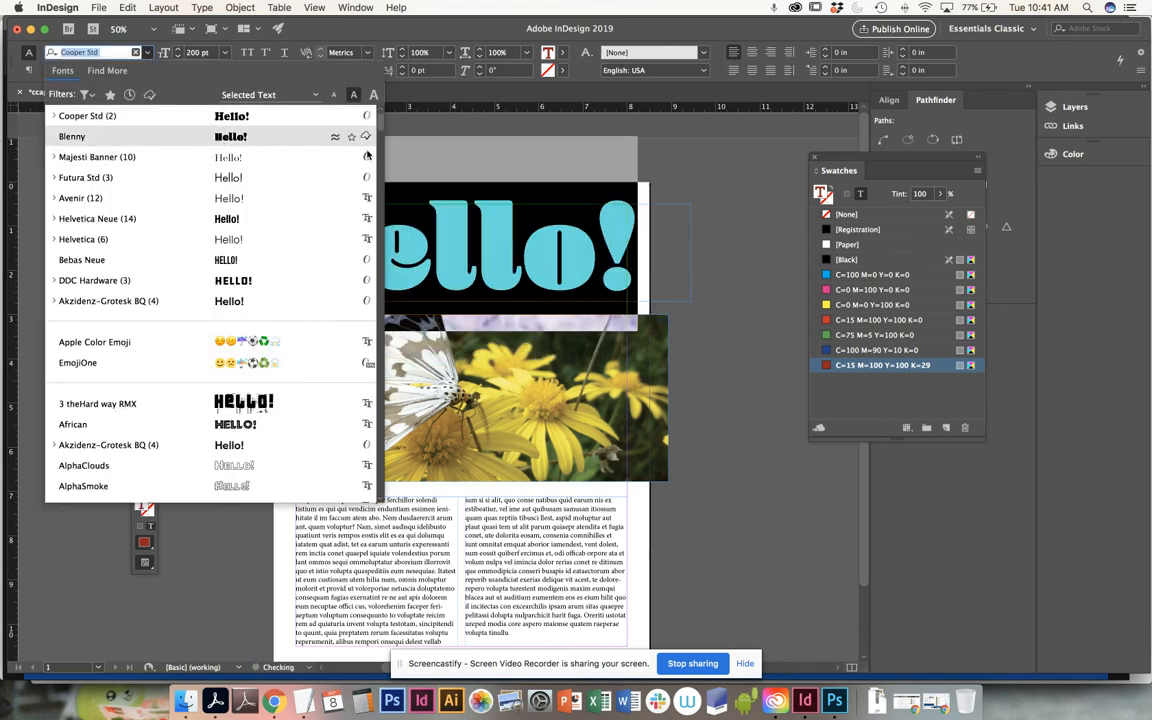
click(300, 137)
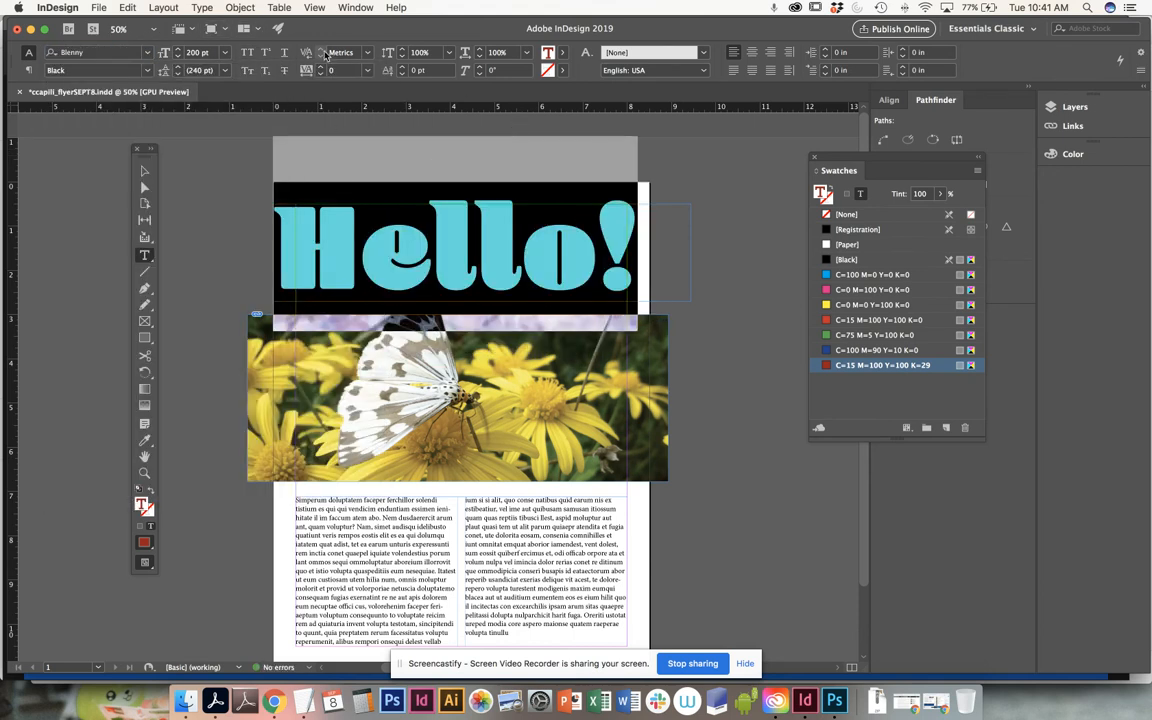
Set the headline's kerning to Optical and its font size to 175 pt
click(369, 53)
click(345, 82)
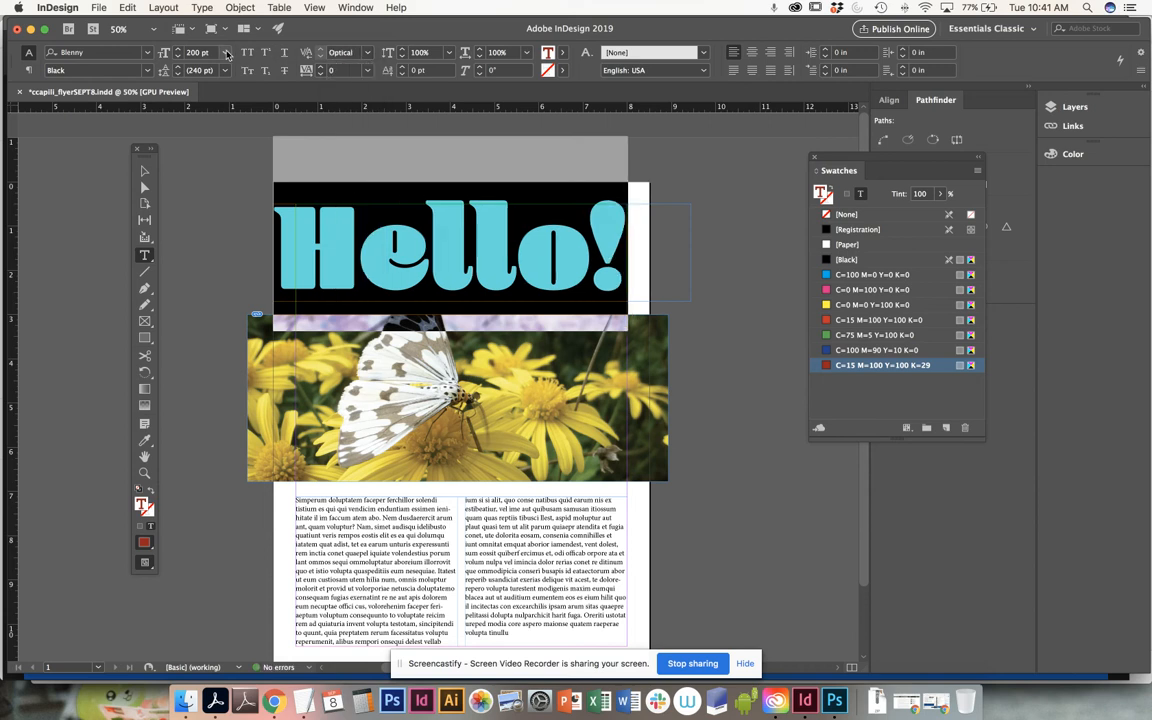
click(226, 53)
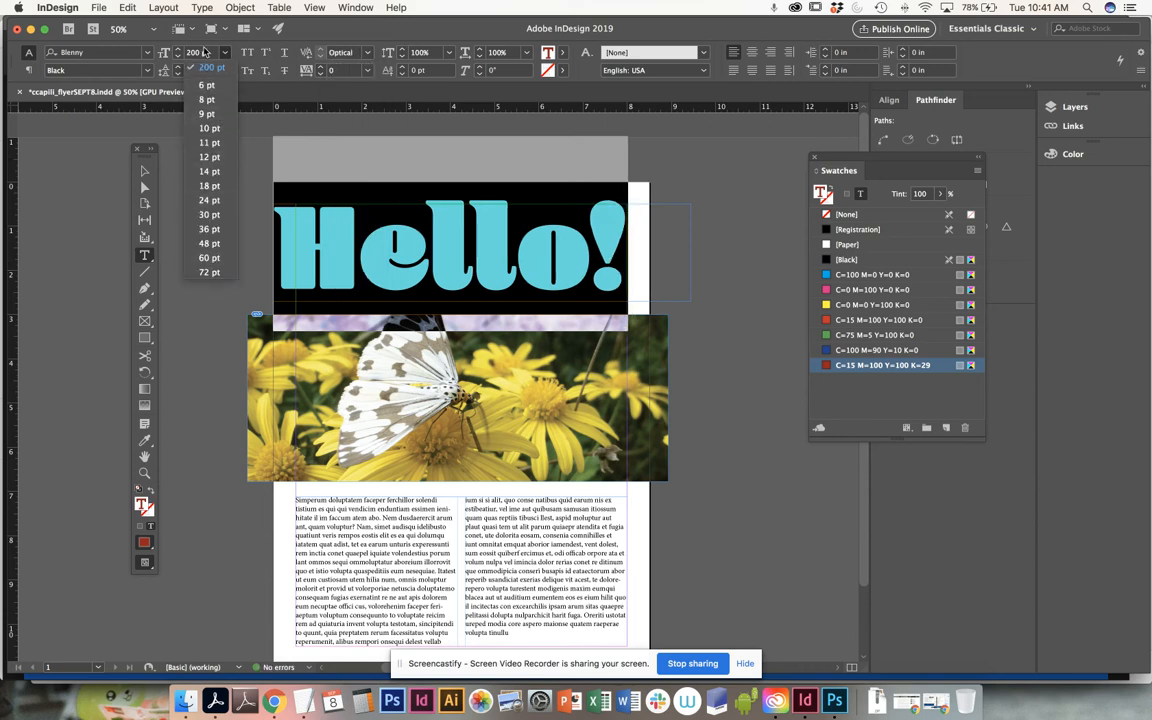
click(212, 52)
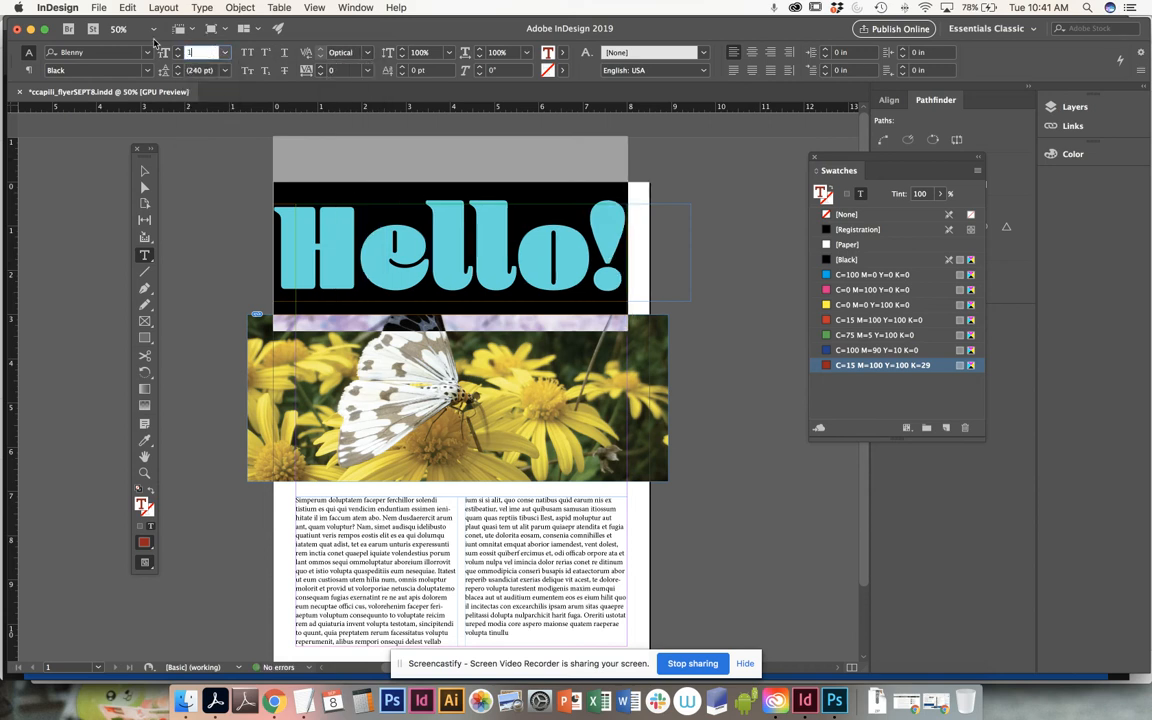
text(175)
key(Return)
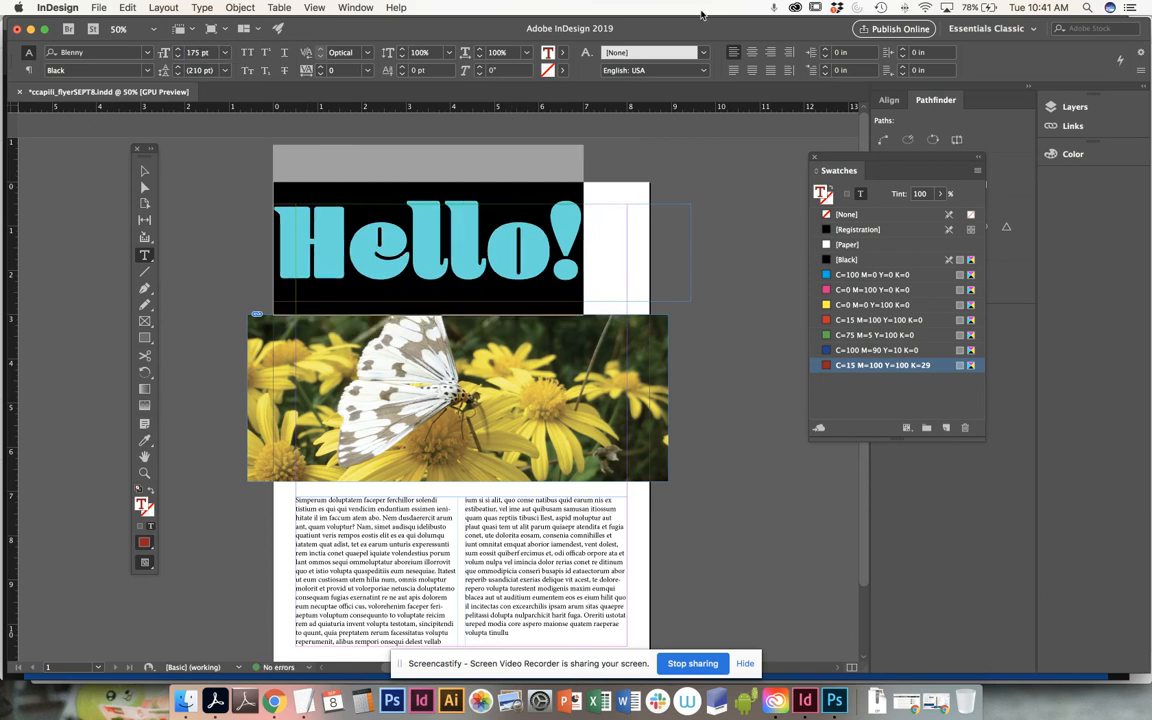
Center the headline across the page by centre-aligning its text and narrowing its frame to 8.5 in, and save the flyer
click(752, 54)
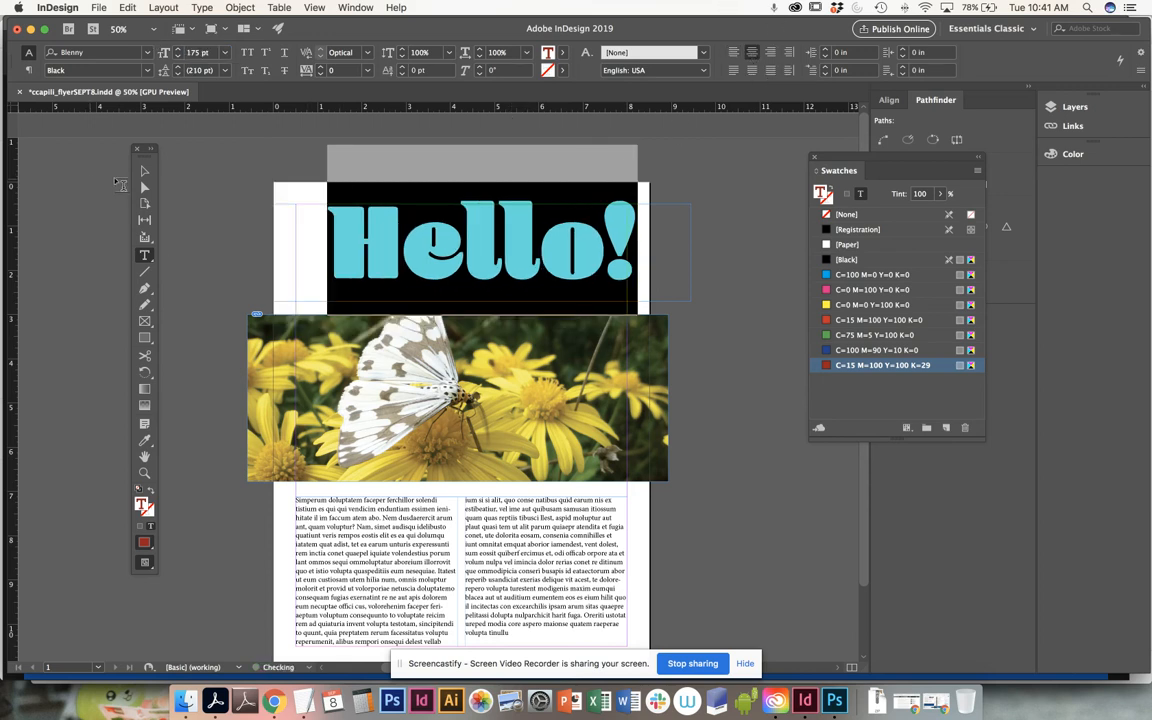
key(Escape)
drag(688, 252, 650, 253)
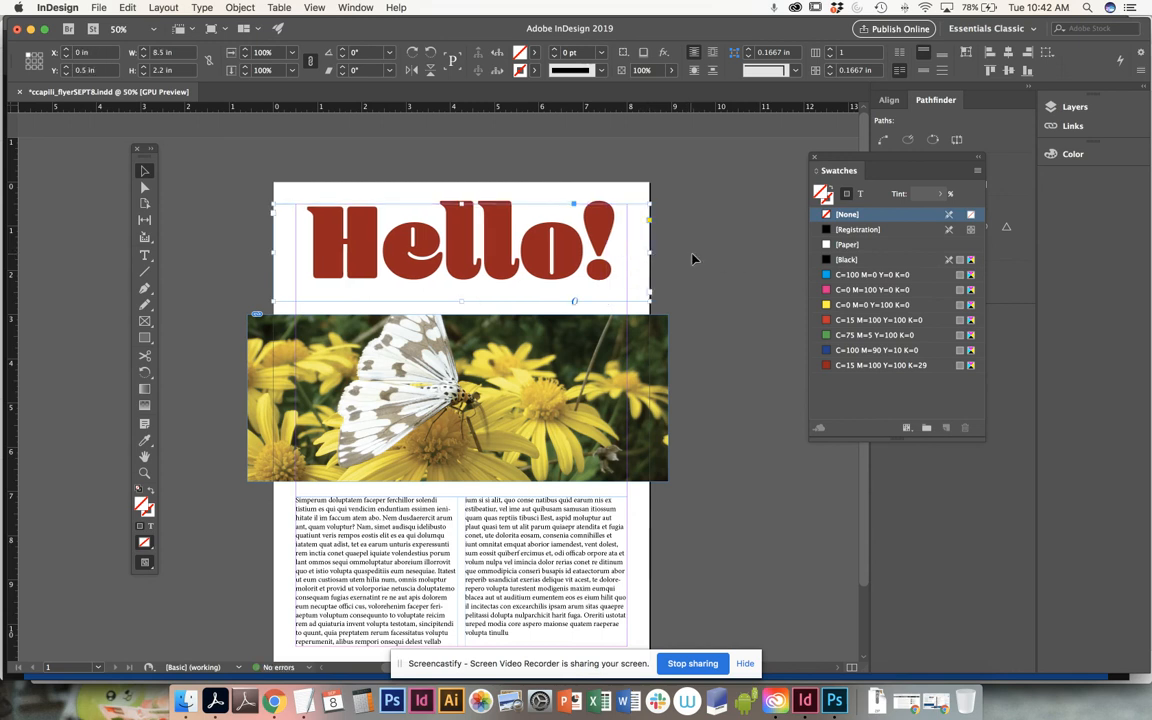
click(690, 259)
key(super+s)
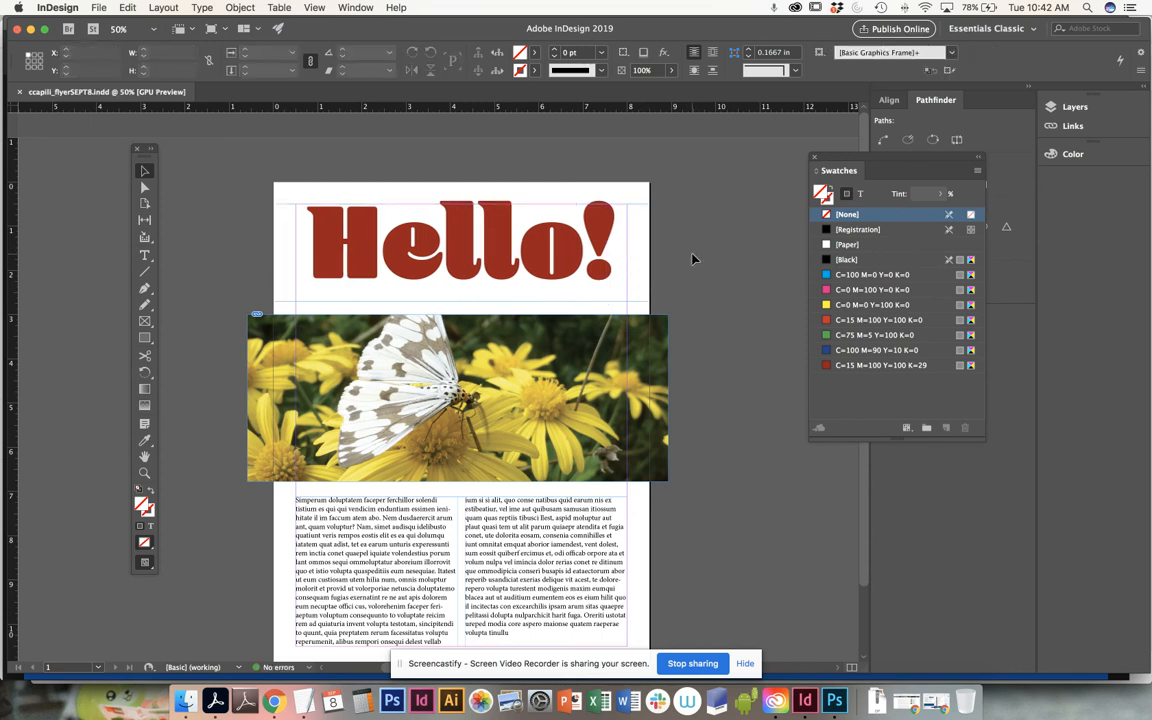
View the whole flyer in the Preview screen mode with nothing selected
click(482, 340)
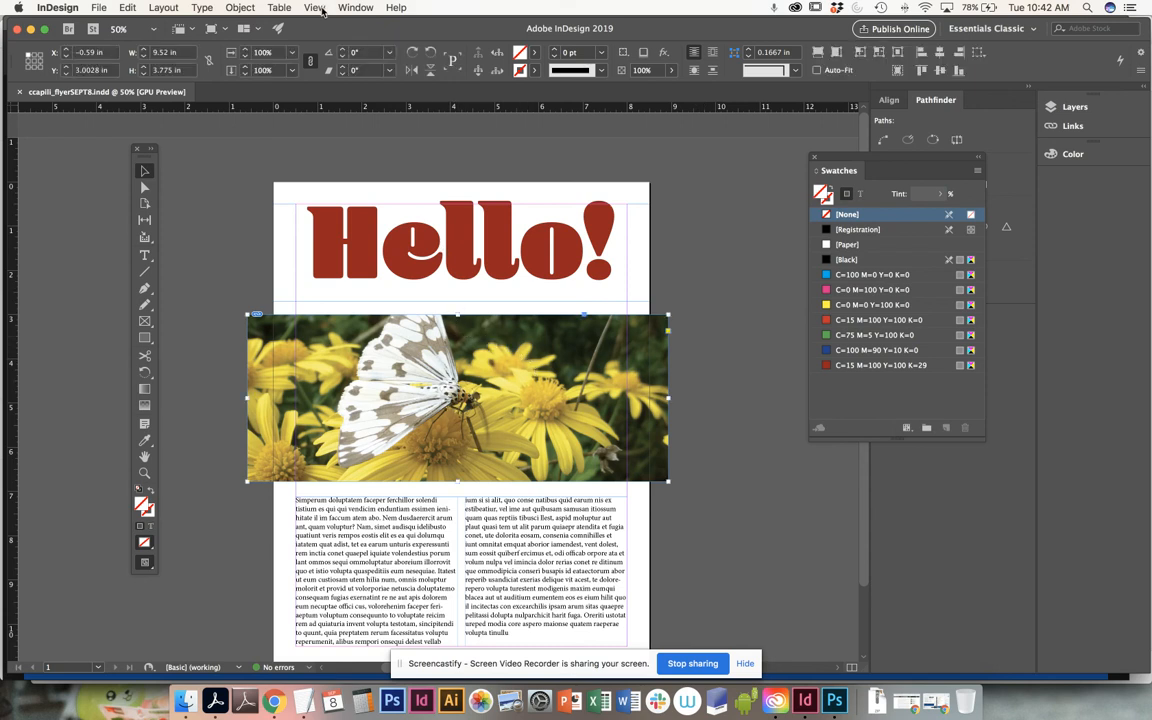
scroll(391, 297, down, 2)
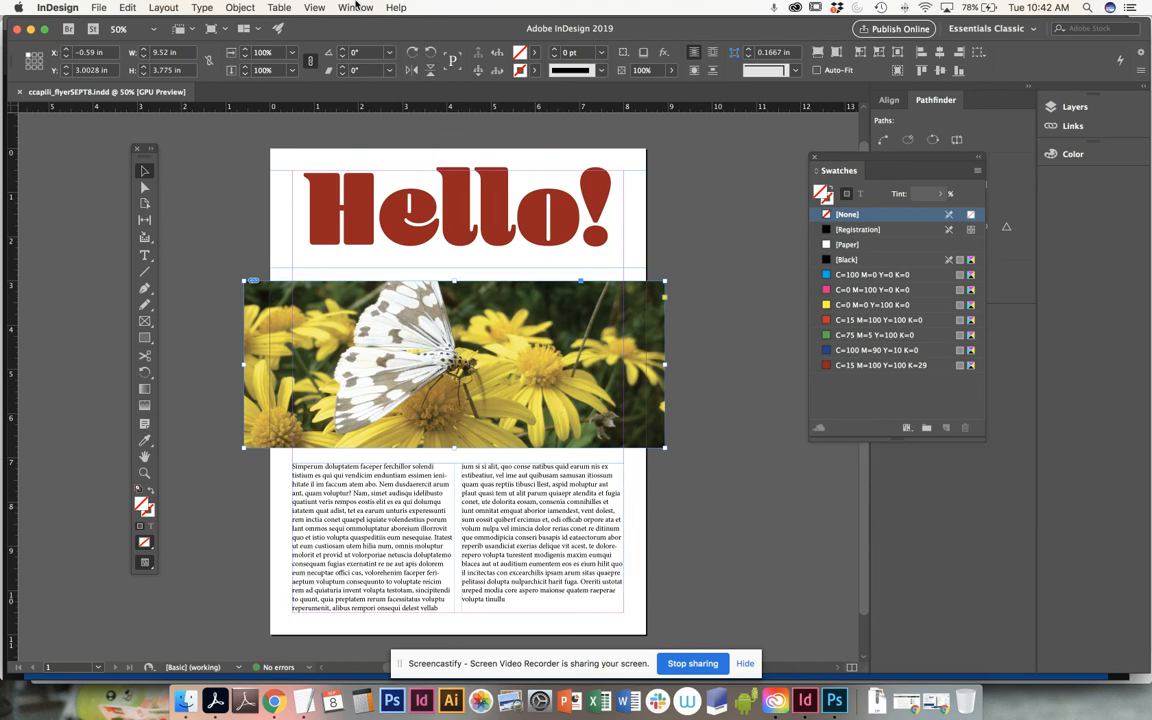
click(357, 8)
mouse_move(314, 8)
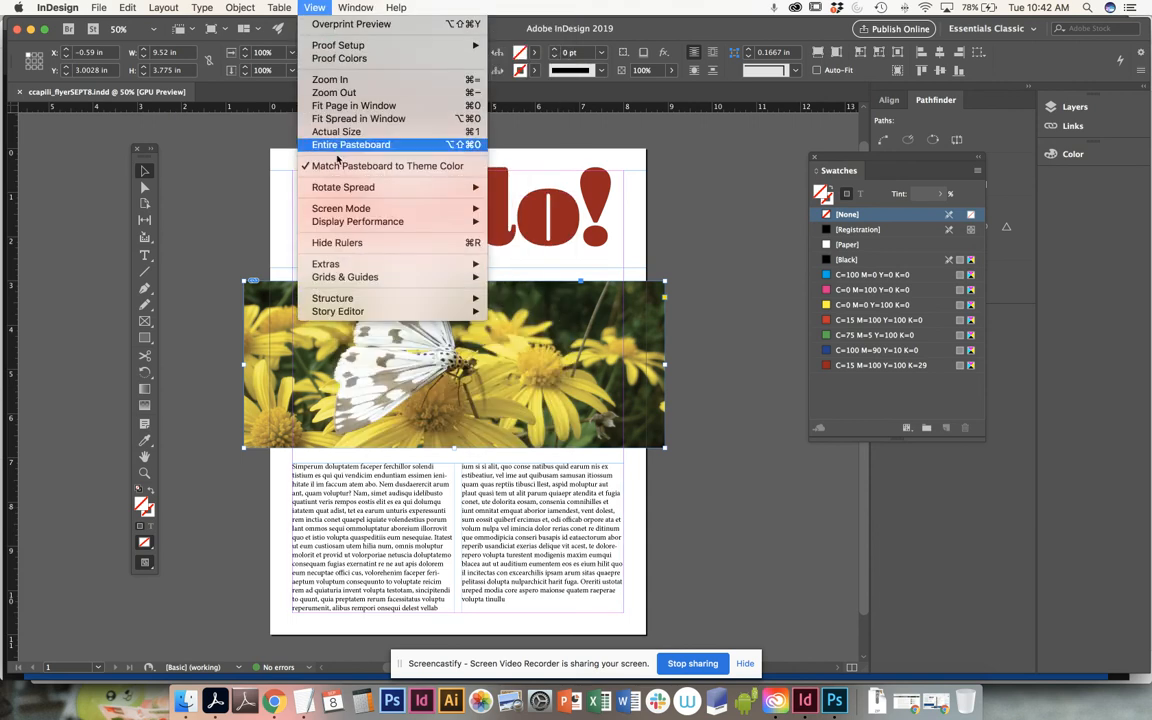
mouse_move(358, 208)
click(512, 227)
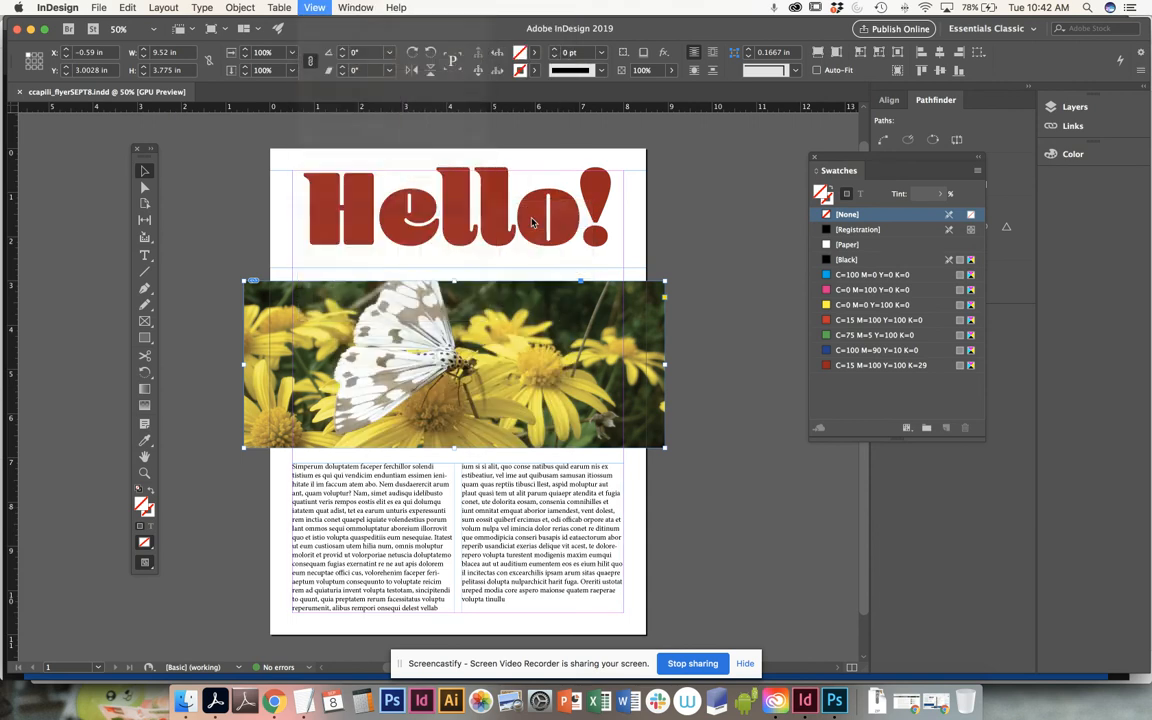
click(718, 260)
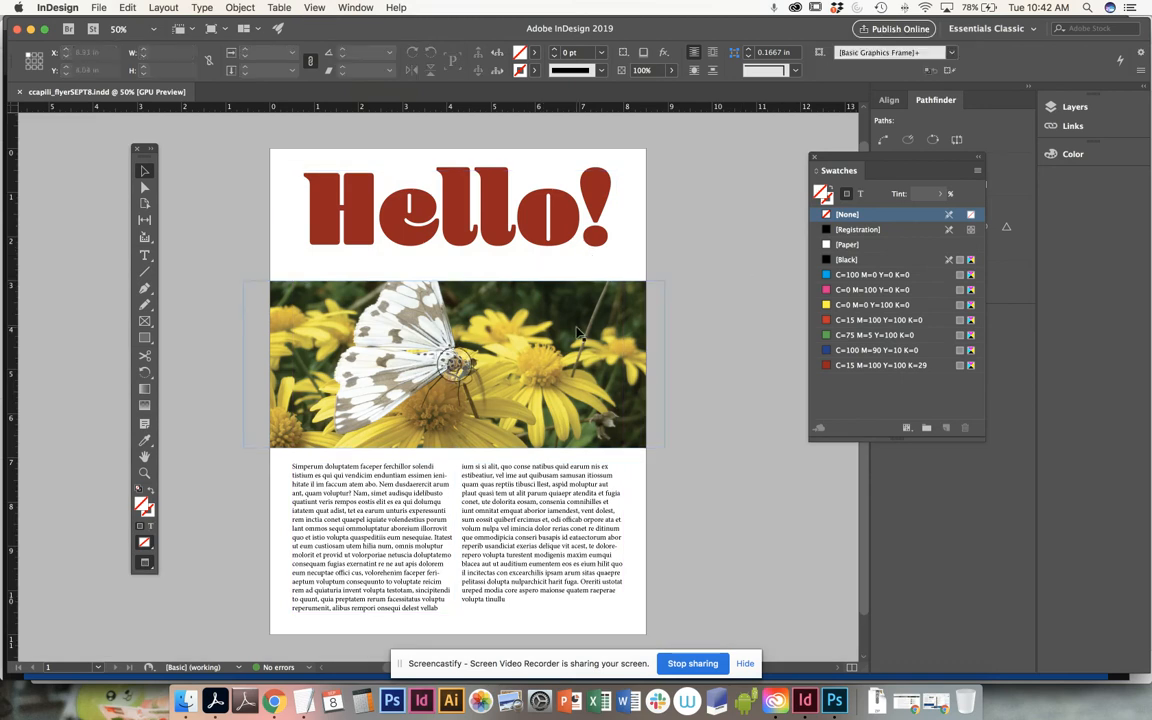
Raise the photo frame's upper edge to Y 2.7 in and trim its lower edge for a height of 4 in
click(497, 297)
drag(453, 280, 453, 267)
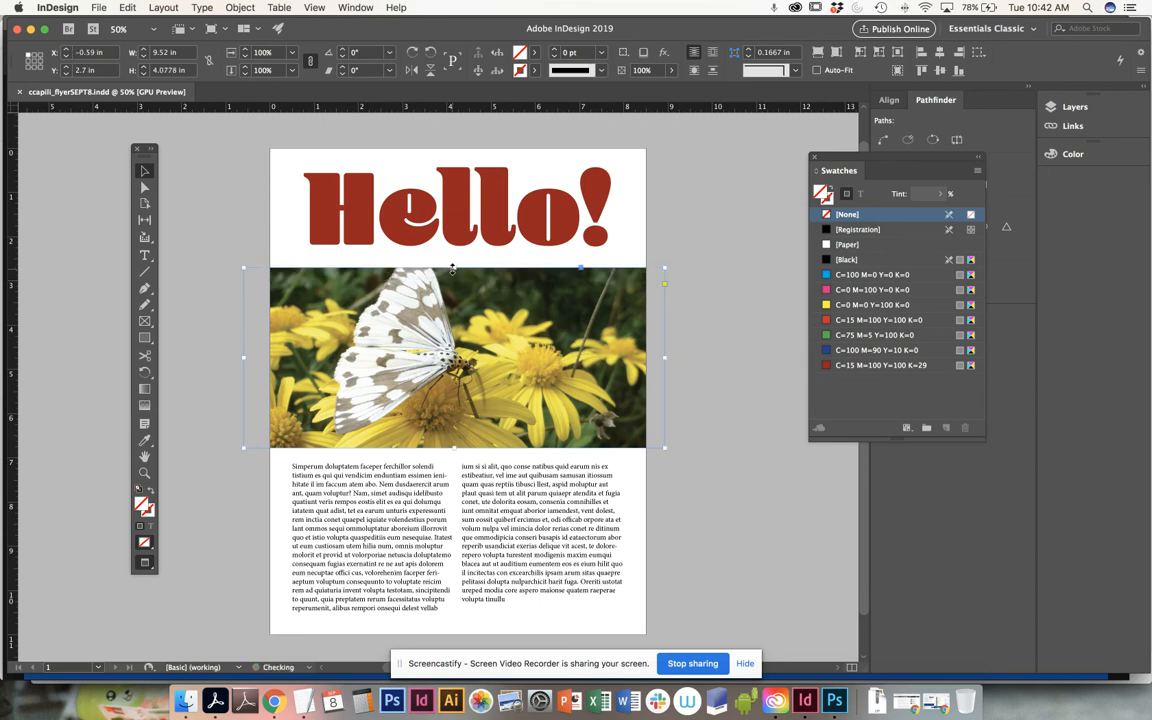
click(711, 209)
click(519, 440)
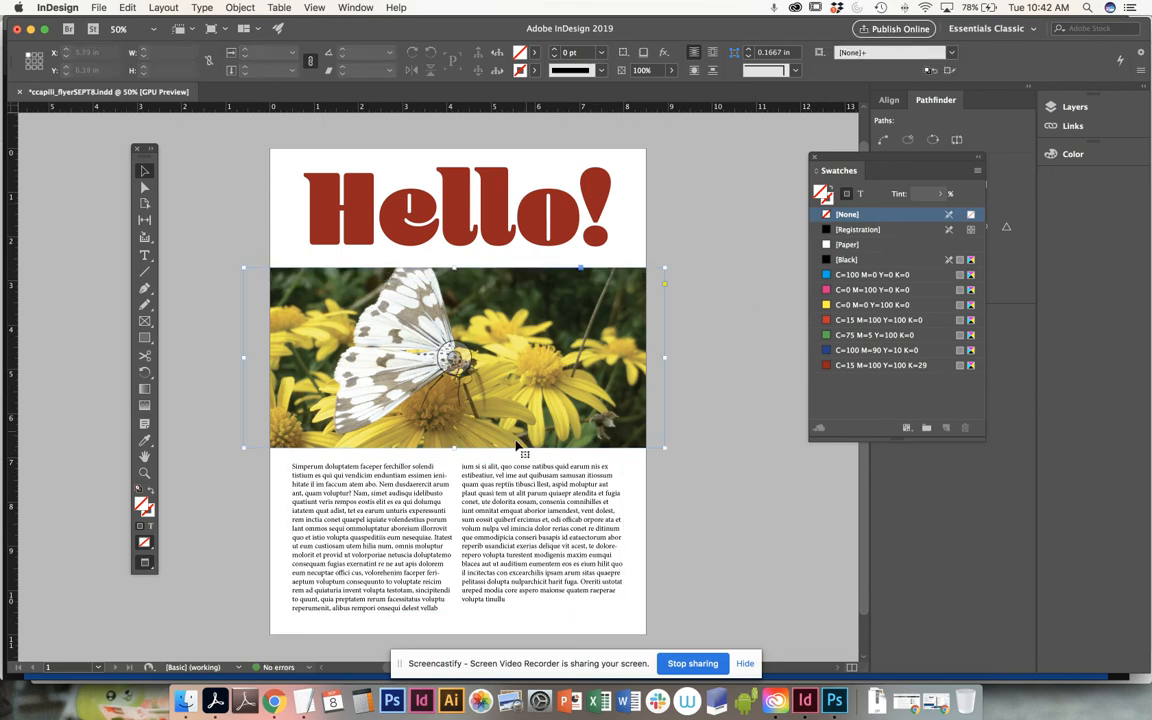
drag(454, 448, 454, 444)
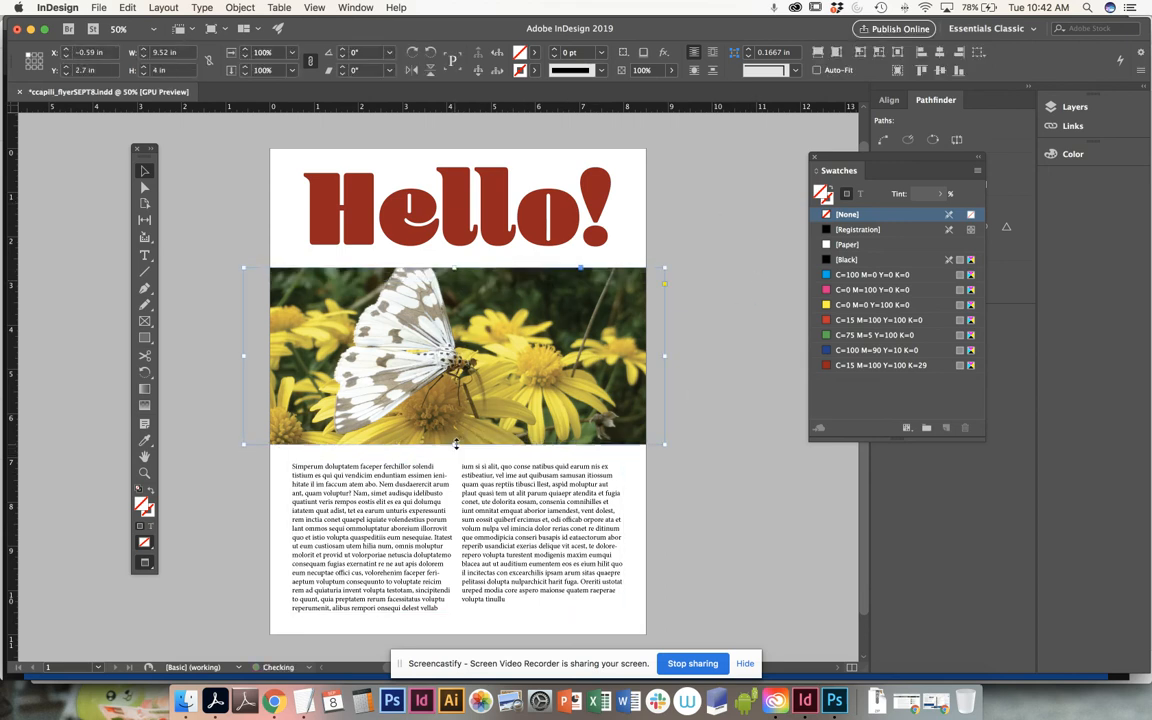
click(728, 339)
Move the headline down to just above the body text and the photo to the top of the page at Y -0.18 in
click(547, 219)
drag(497, 193, 542, 391)
drag(530, 316, 532, 200)
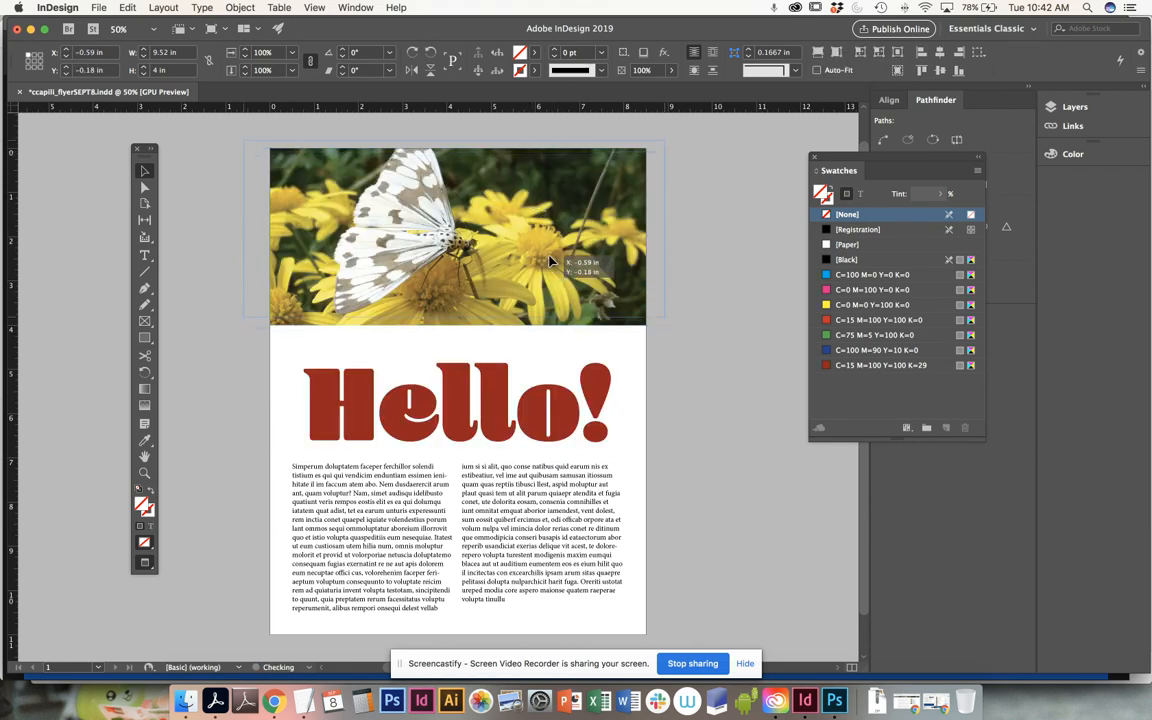
drag(545, 250, 545, 242)
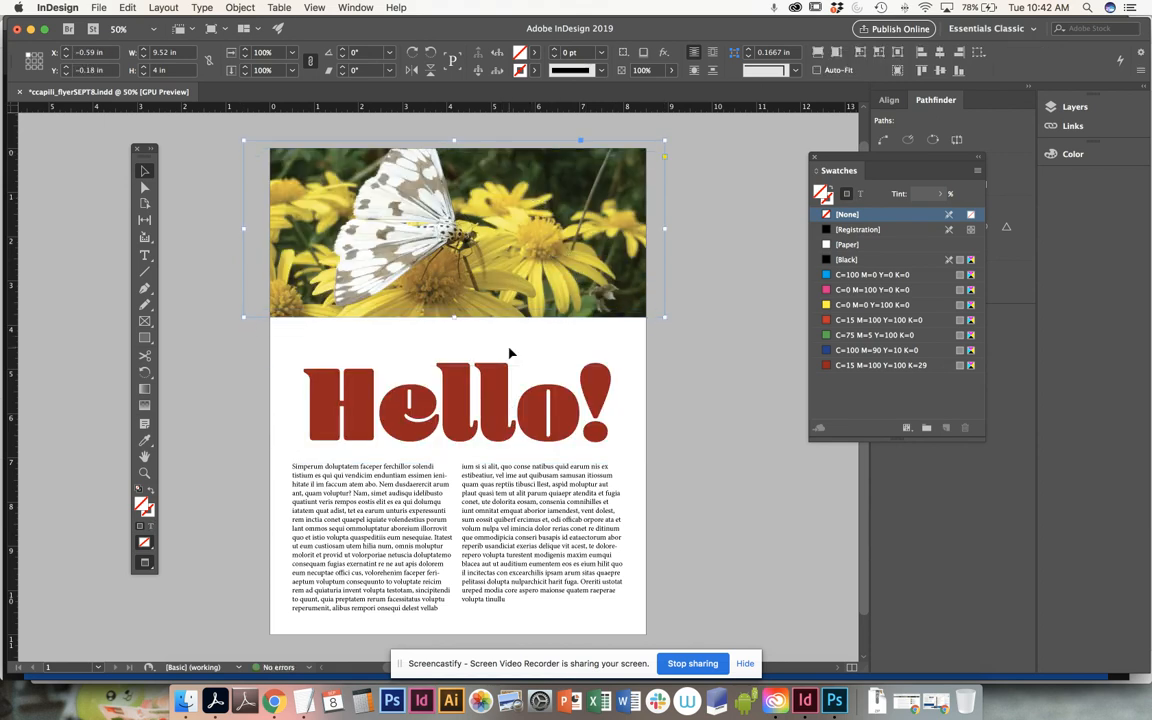
drag(554, 349, 408, 578)
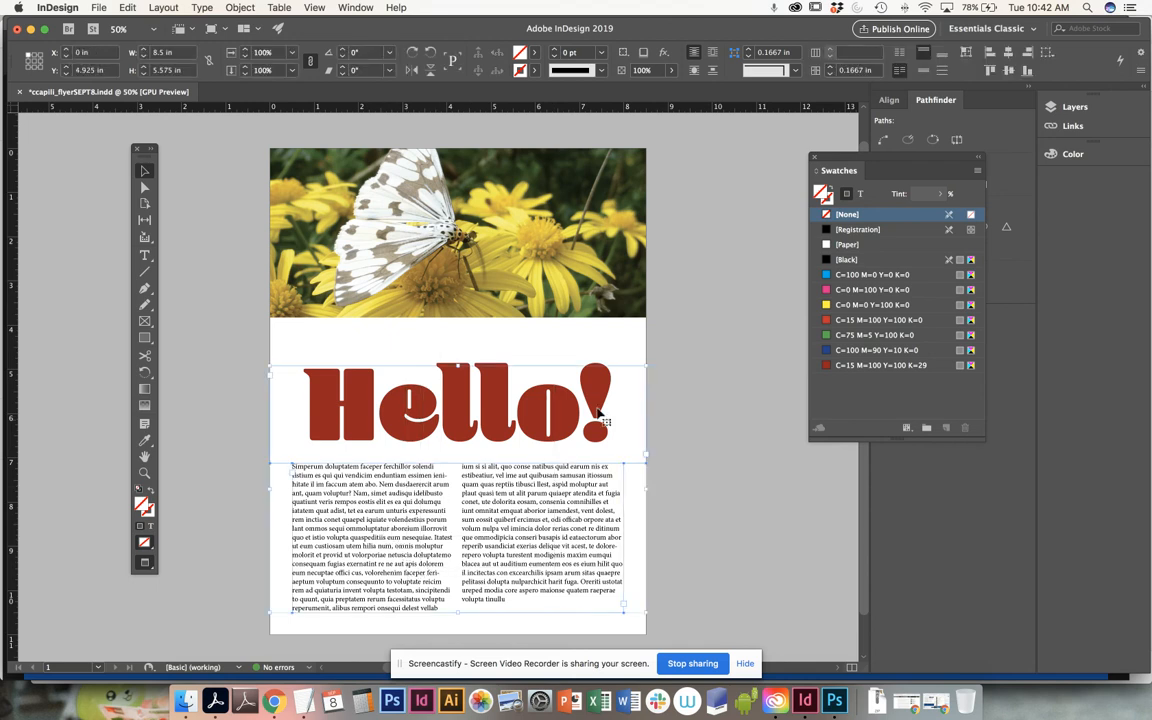
click(671, 298)
click(528, 268)
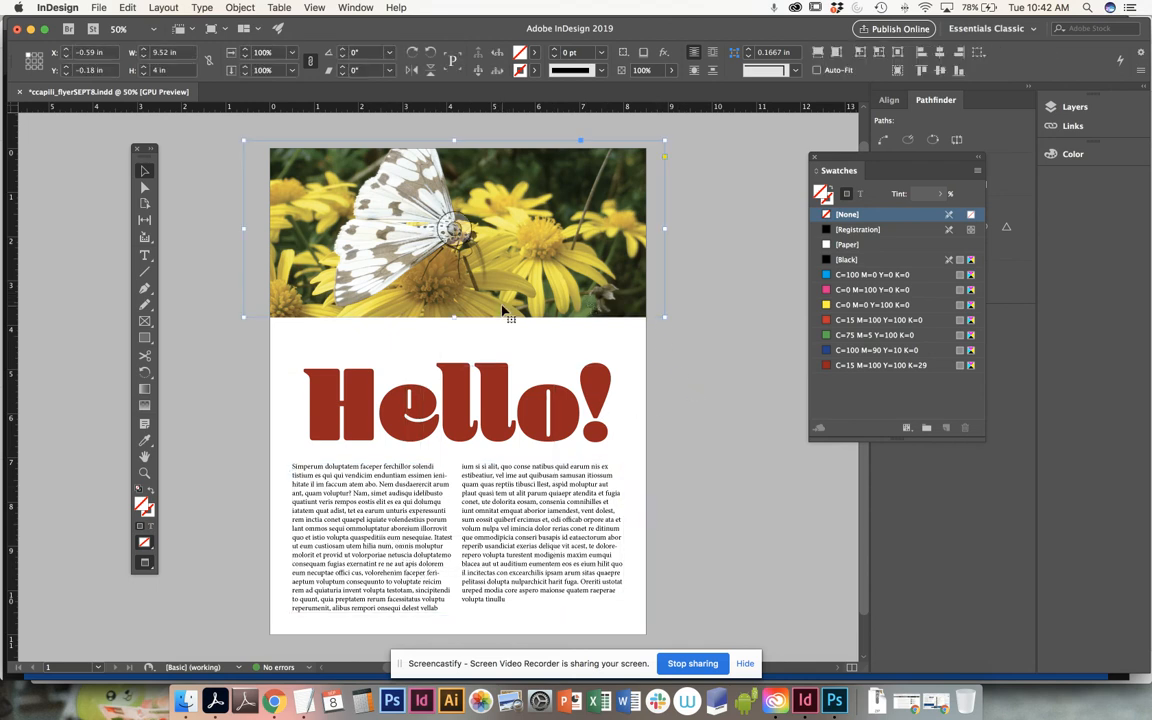
drag(513, 300, 513, 300)
key(super+z)
Return the flyer to the Normal screen mode and save the document
click(694, 357)
click(355, 7)
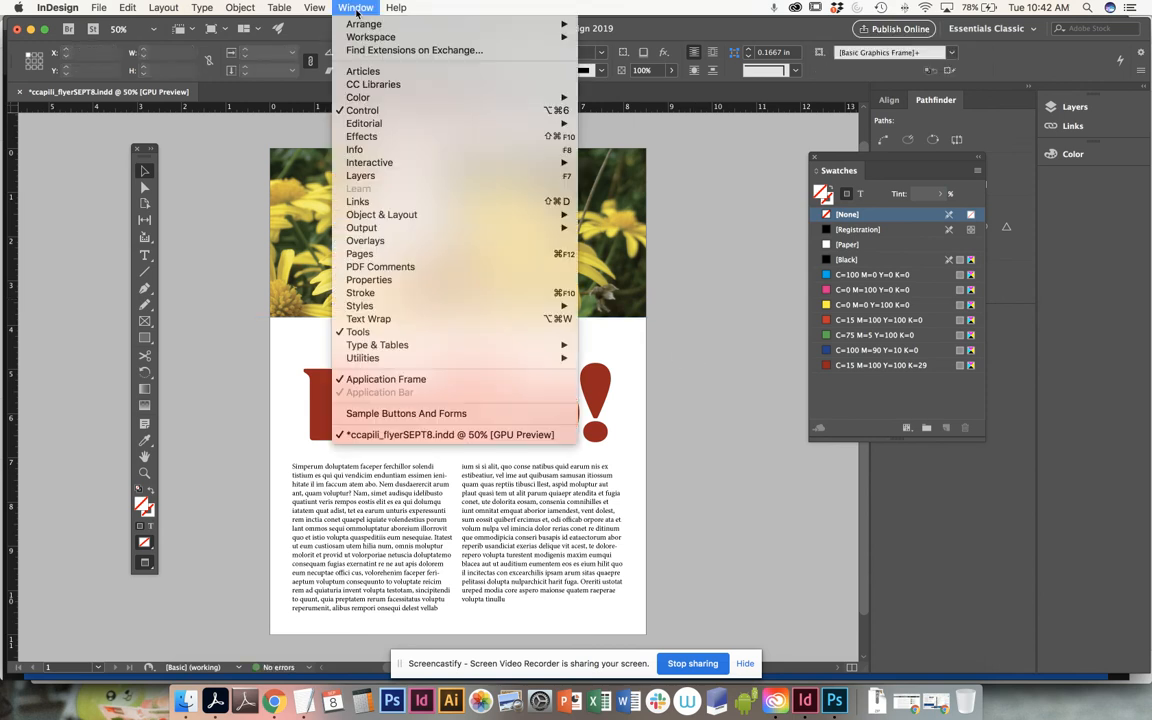
mouse_move(314, 7)
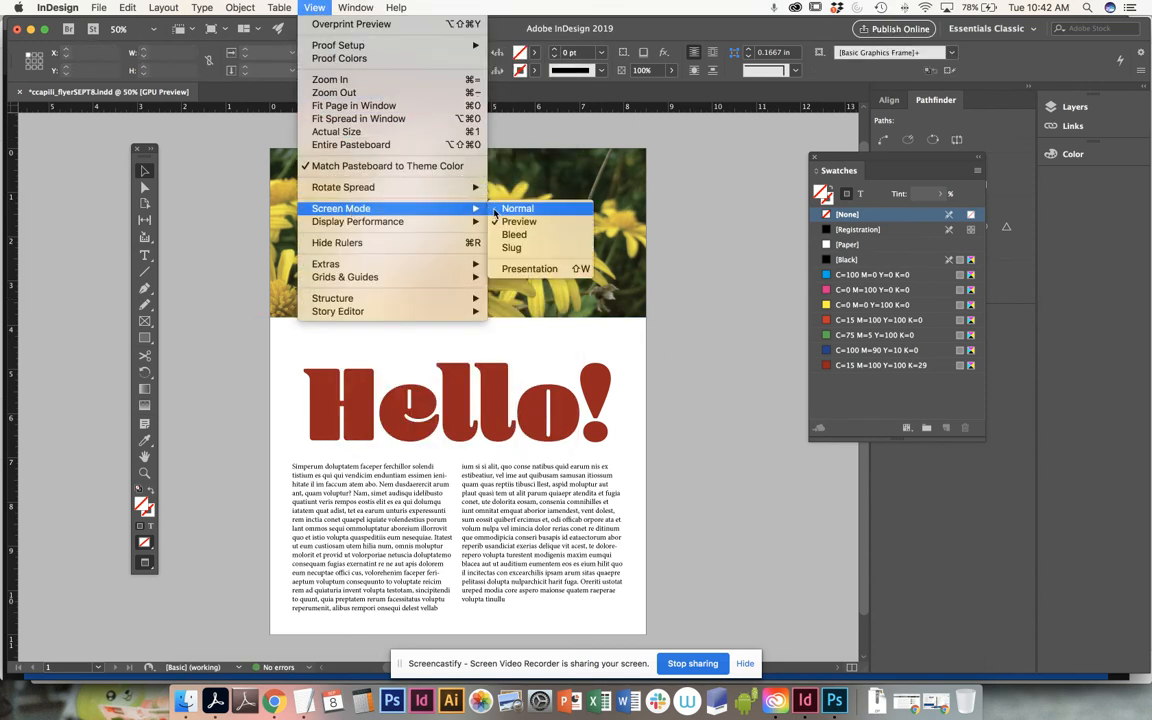
click(515, 208)
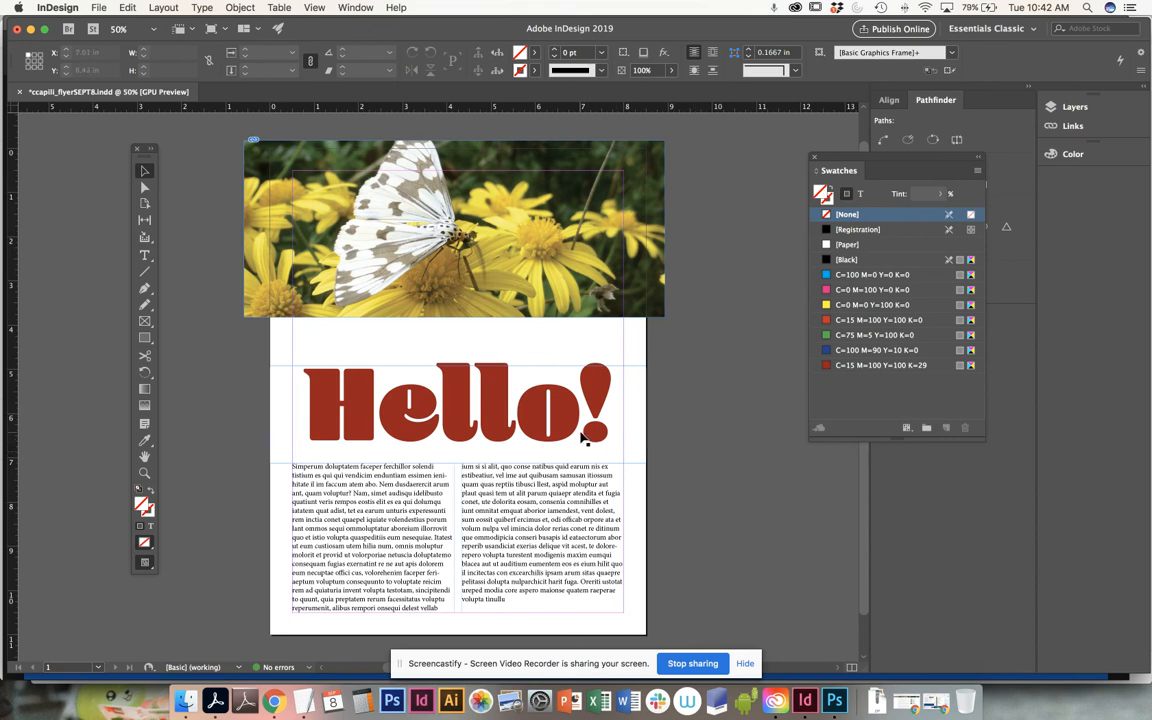
key(super+s)
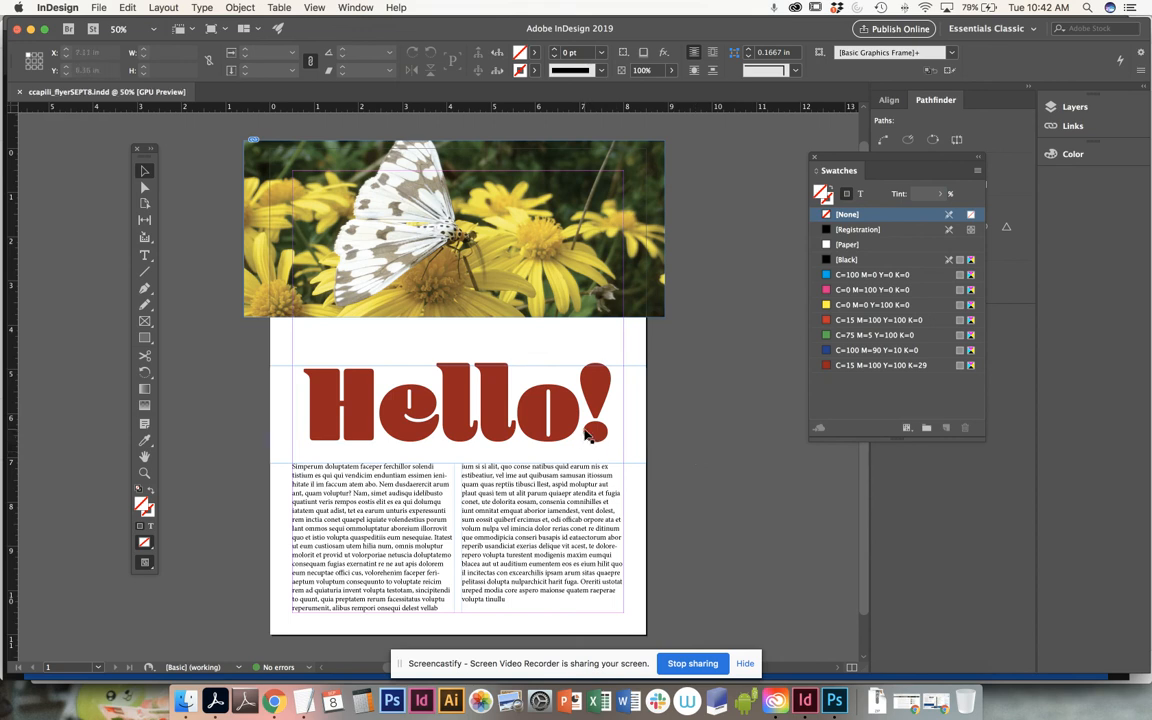
click(528, 260)
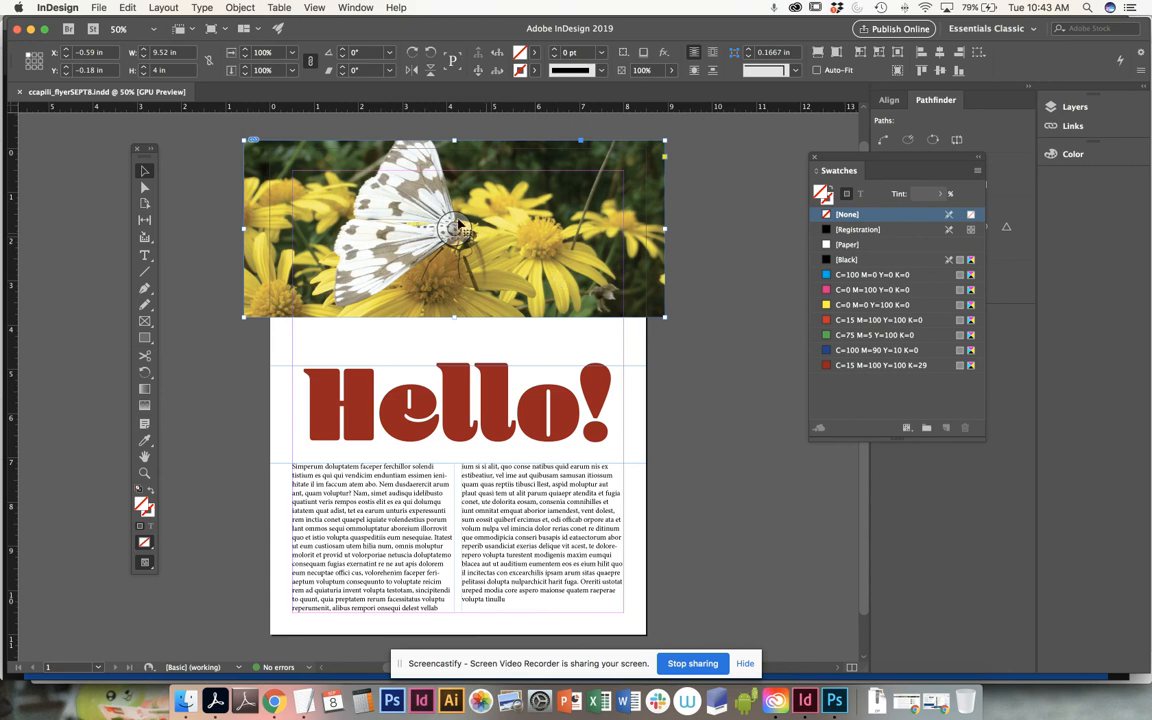
click(398, 336)
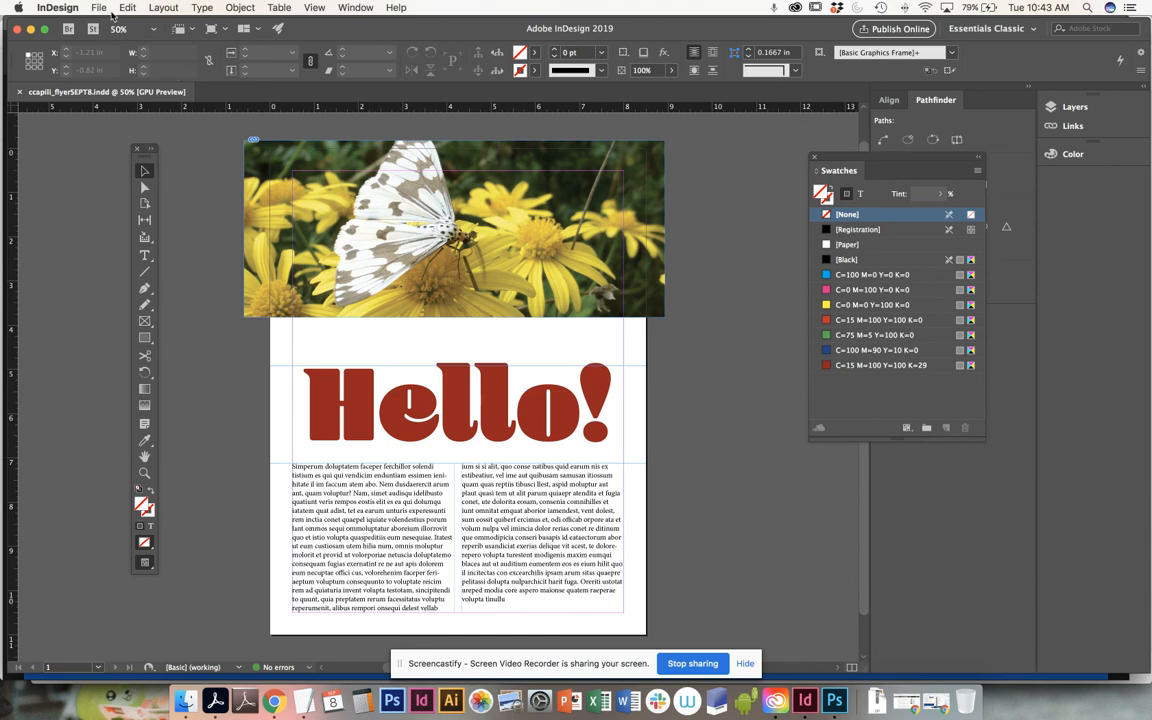
click(99, 8)
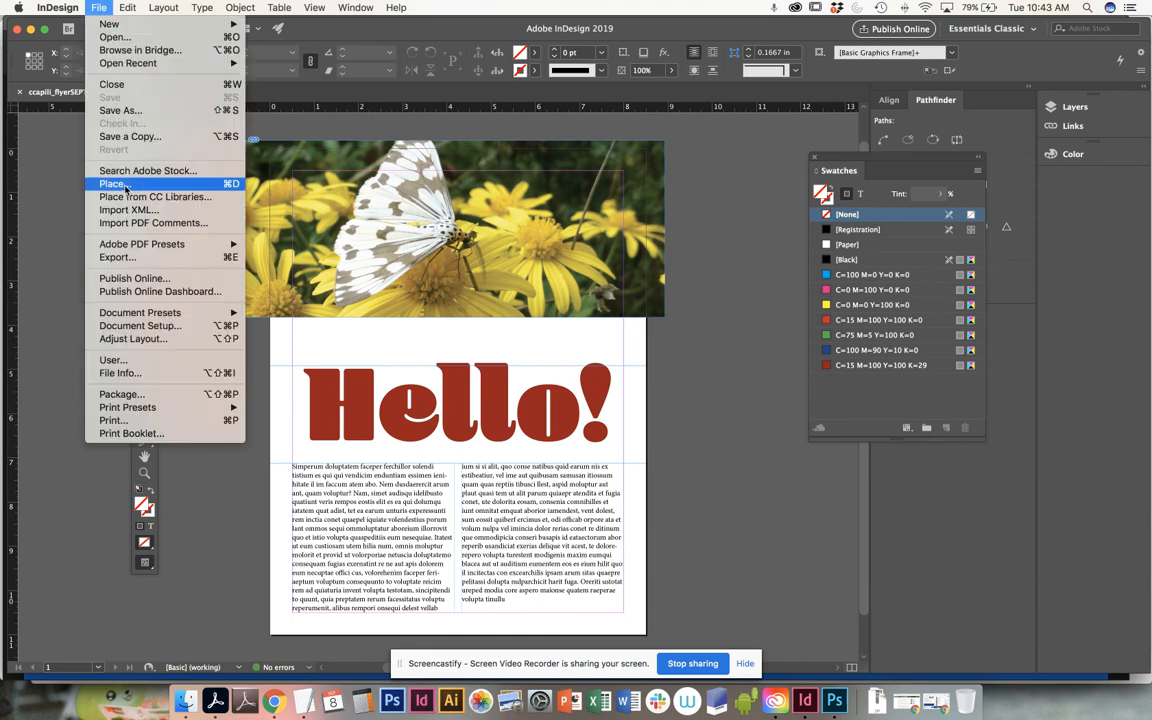
click(113, 184)
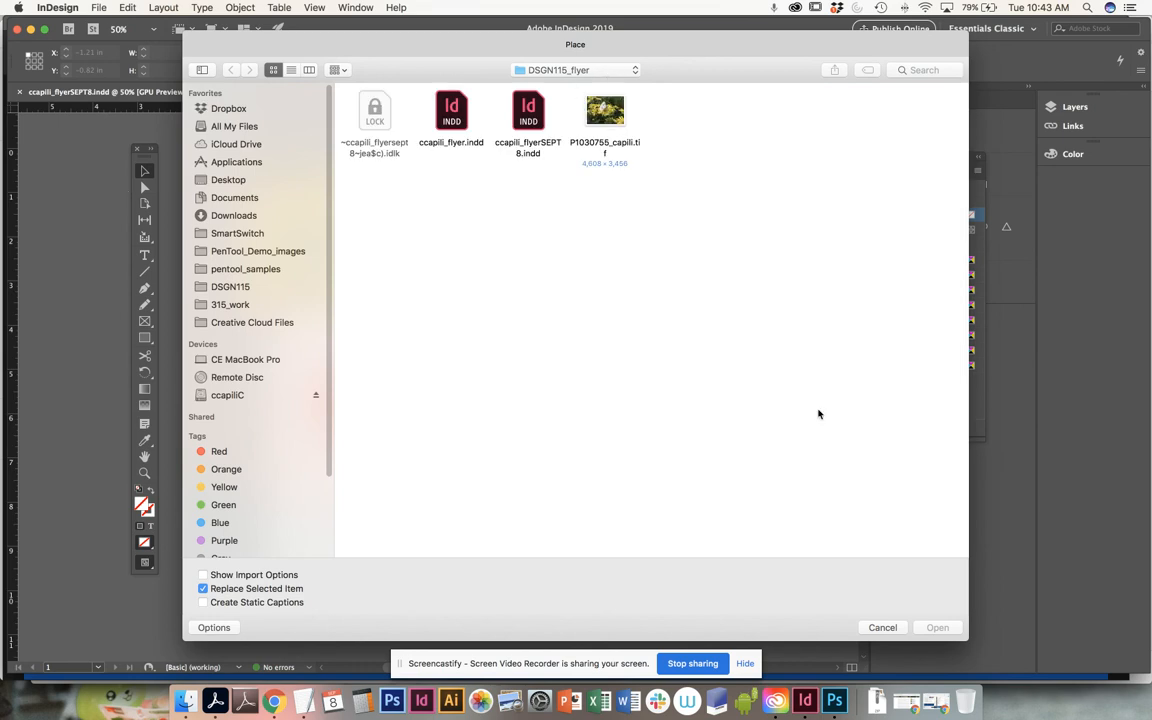
click(882, 627)
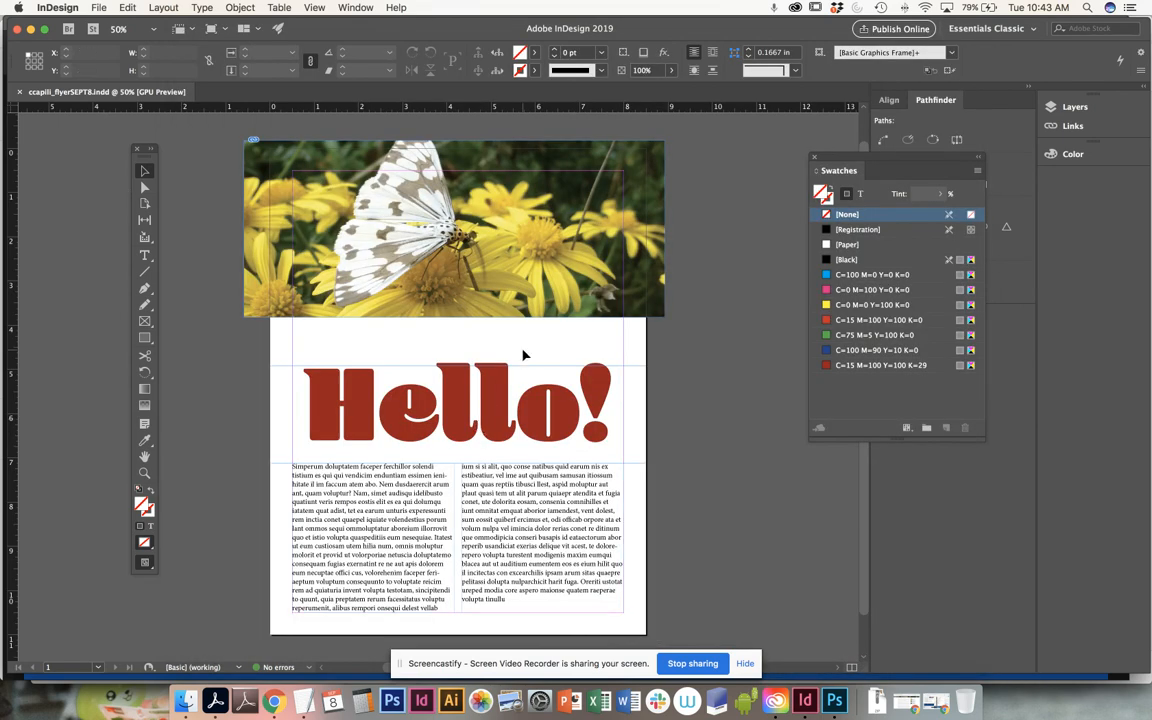
Scale the butterfly image inside its frame down to 82%, keeping the proportions
key(super+equal)
scroll(534, 277, up, 5)
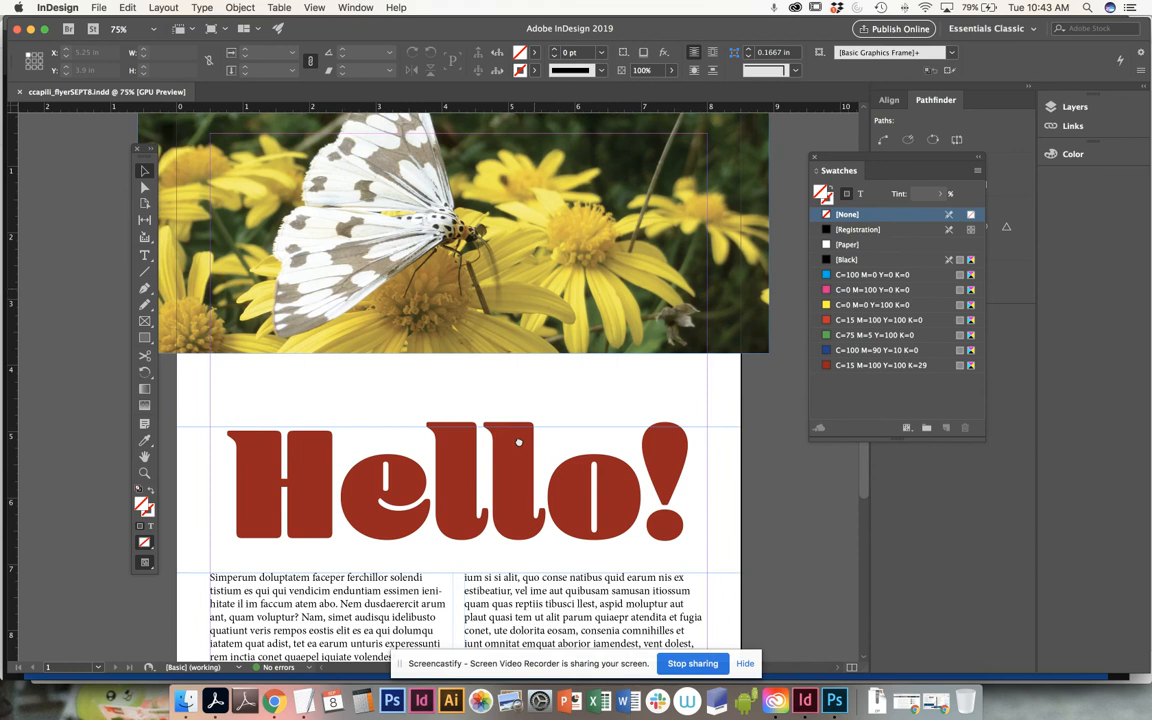
click(471, 302)
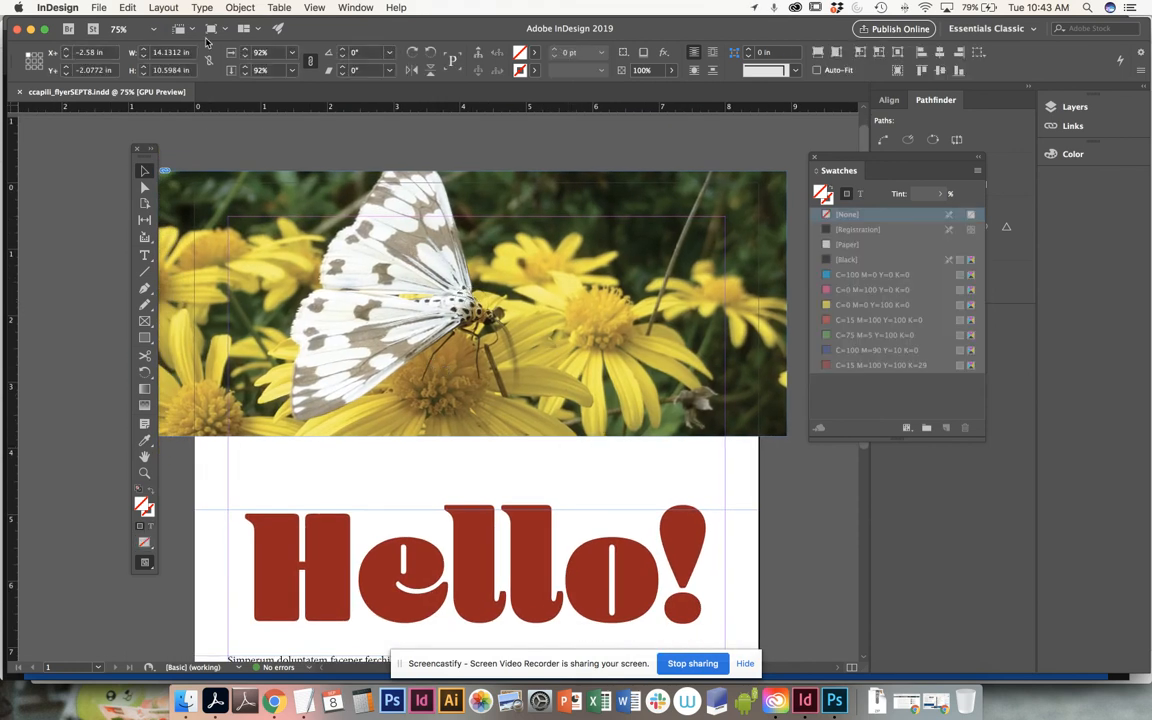
click(244, 56)
click(244, 56)
click(244, 56)
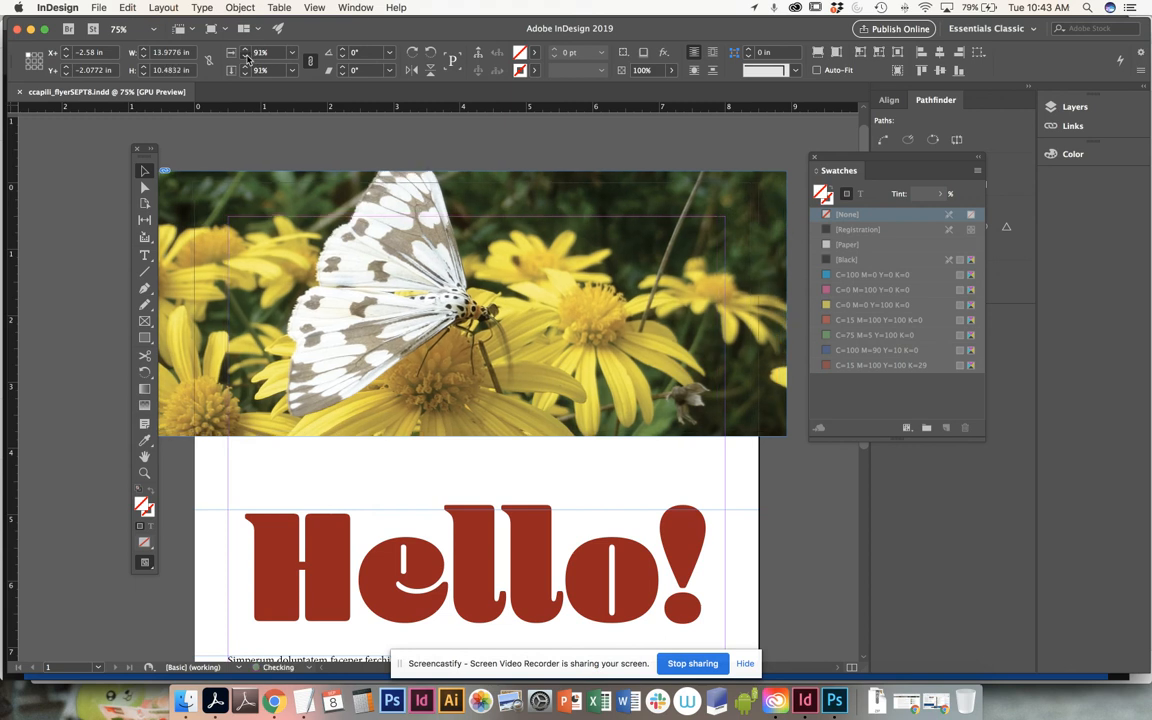
click(246, 56)
click(246, 56)
click(246, 56)
click(246, 56)
click(246, 56)
click(246, 56)
click(246, 56)
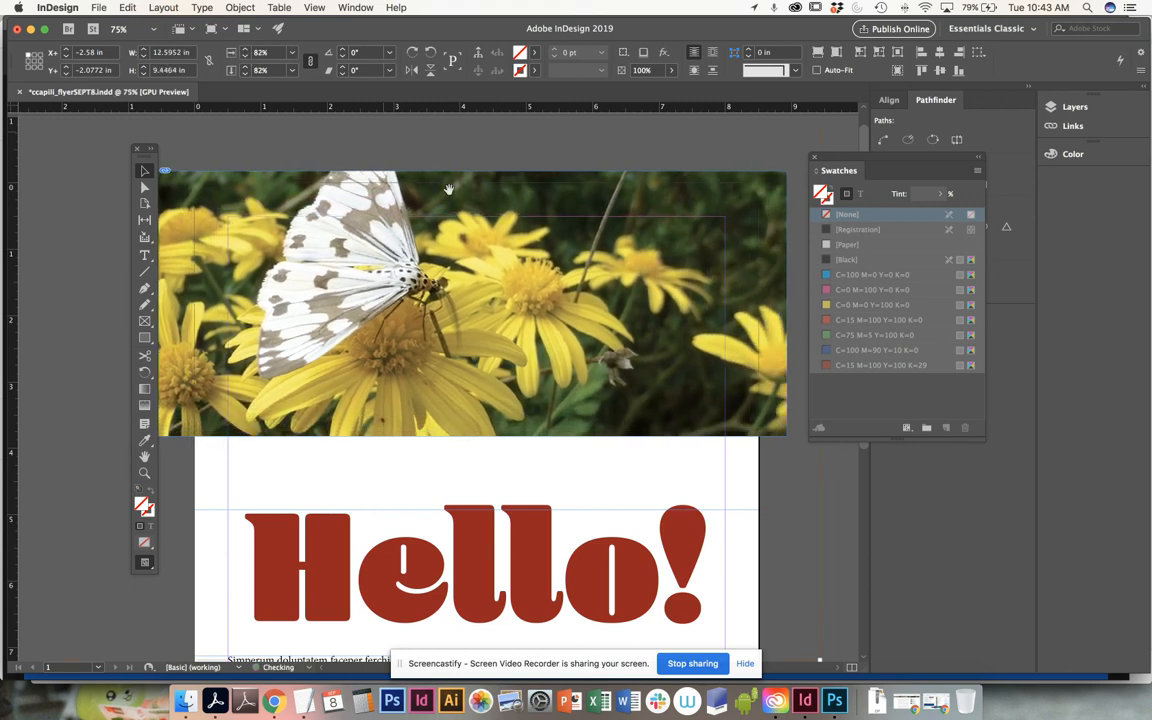
Reposition the butterfly image within its frame to about X -1.66 in, Y -1.66 in, then deselect it
drag(500, 246, 561, 274)
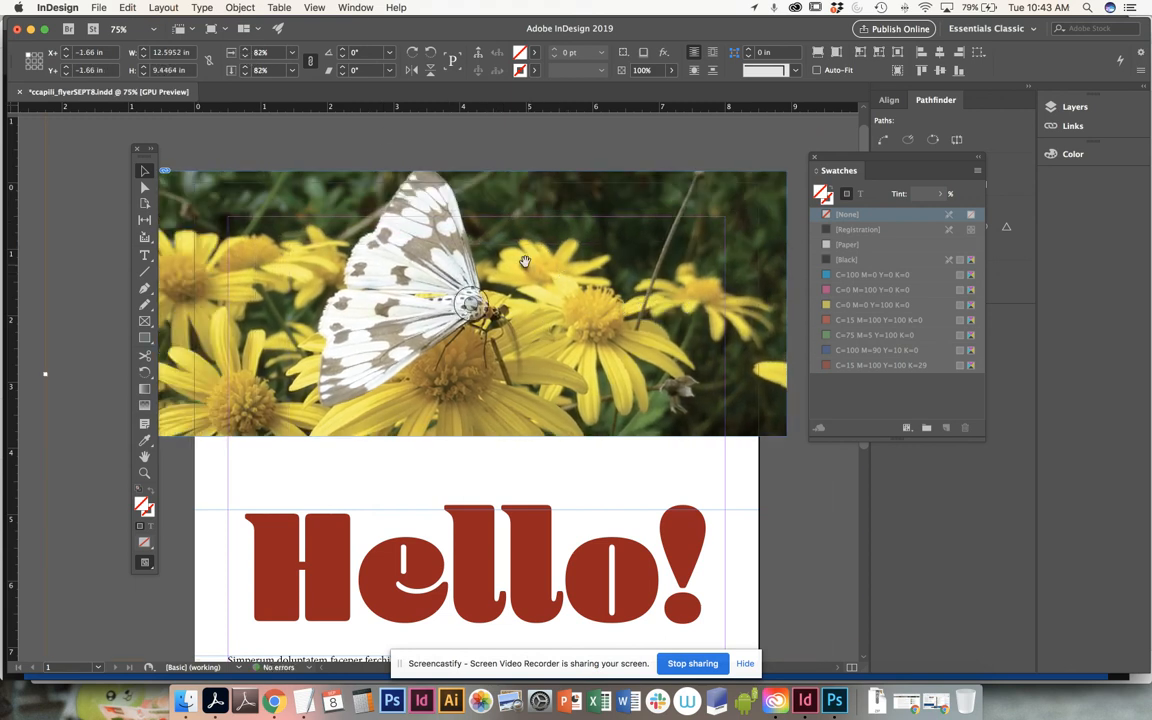
click(296, 153)
key(super+minus)
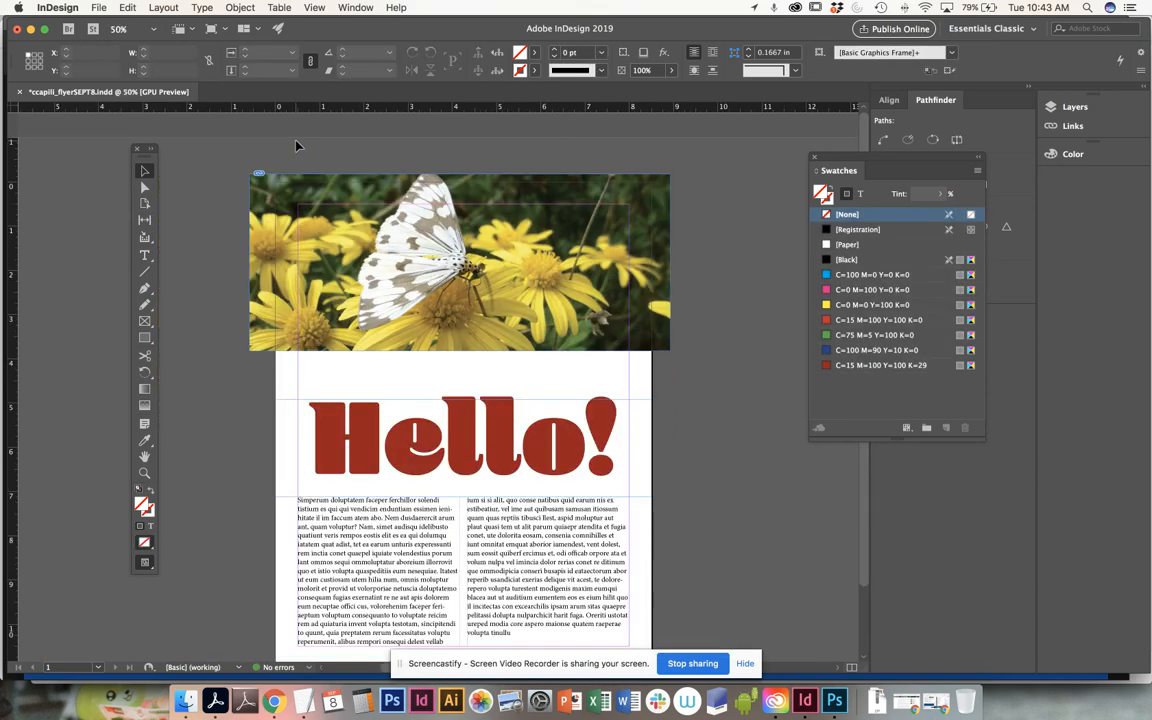
Resize the photo frame to about 9.02 by 4.02 in at X -0.19 in, Y -0.2 in to fit the page bleed
click(300, 178)
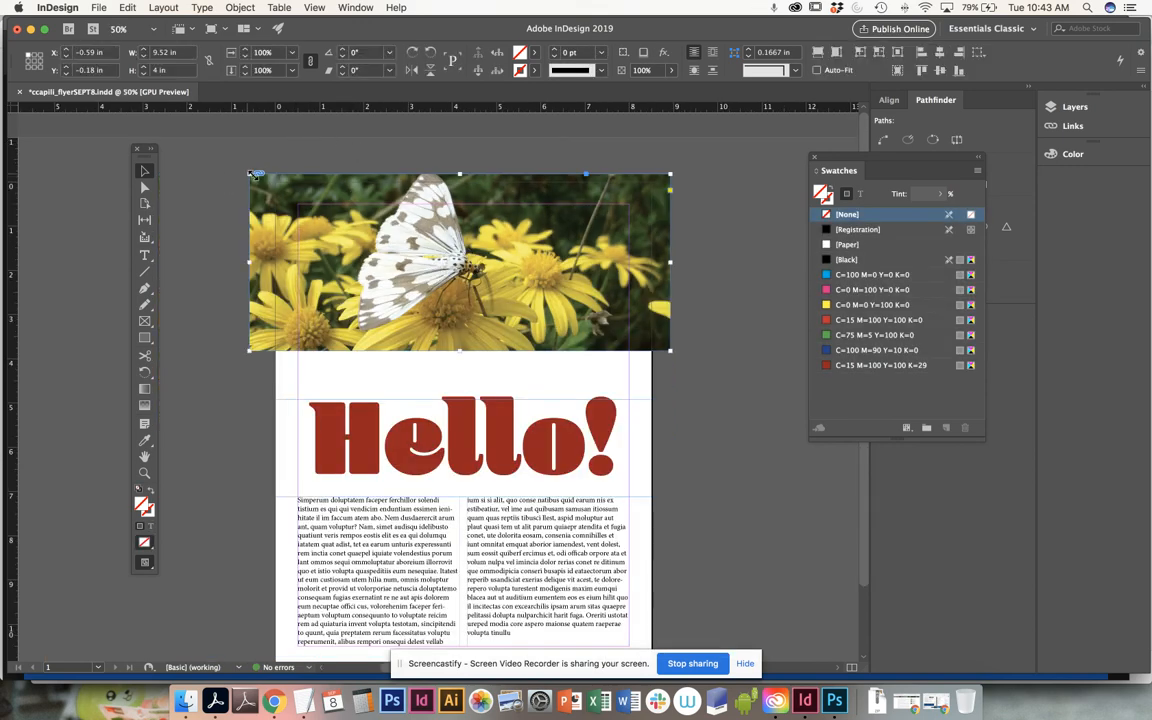
drag(249, 174, 259, 205)
mouse_move(258, 175)
mouse_down()
mouse_move(260, 164)
mouse_move(268, 174)
mouse_up()
drag(670, 265, 664, 262)
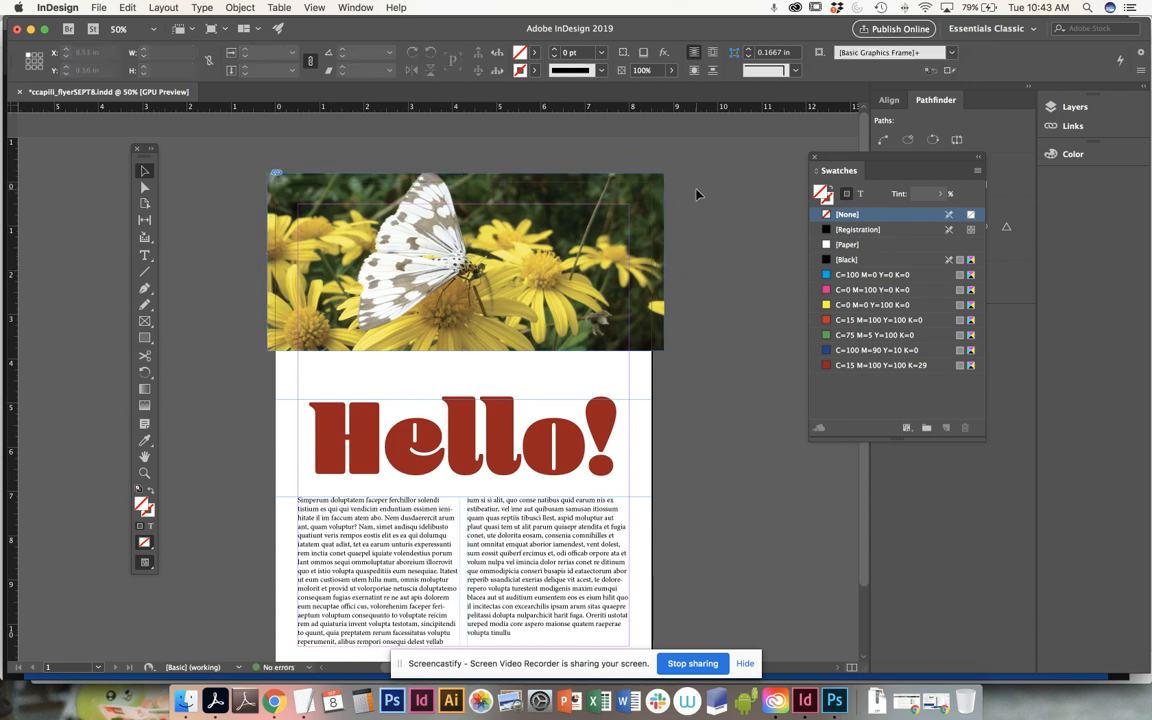
mouse_move(664, 263)
mouse_down()
mouse_move(538, 270)
mouse_move(600, 255)
mouse_move(666, 262)
mouse_up()
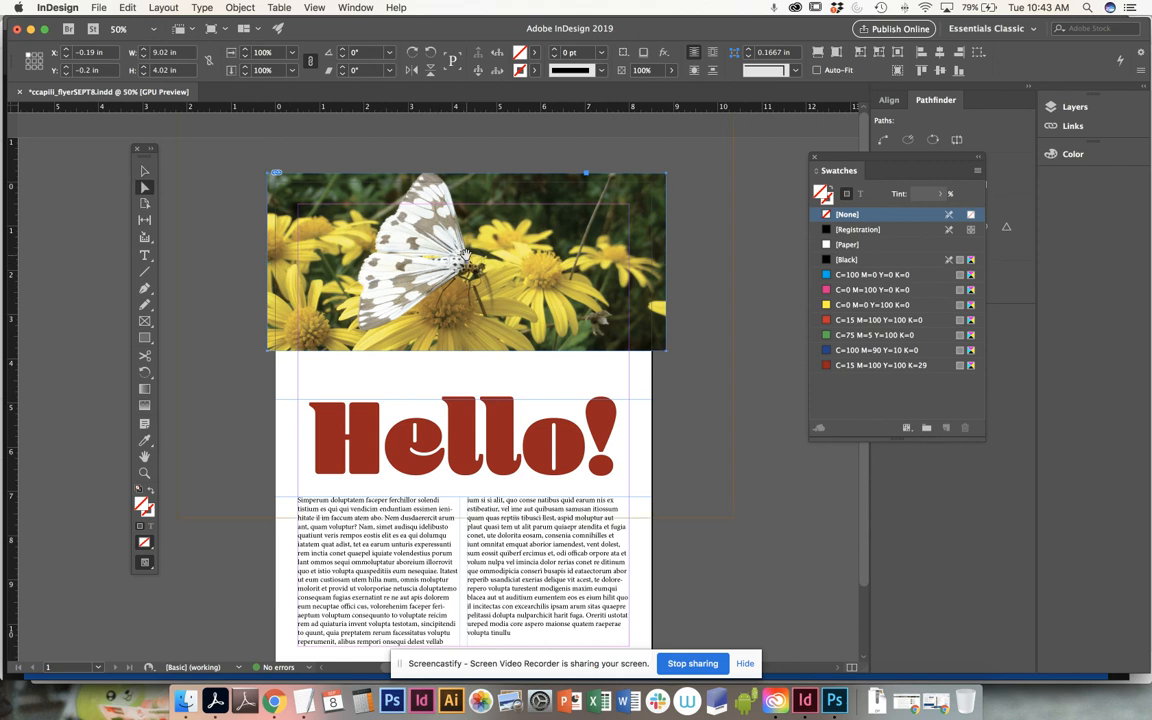
Shift the butterfly image within its frame to about X -2.22 in, Y -1.72 in and save the document
double_click(420, 232)
drag(488, 240, 512, 252)
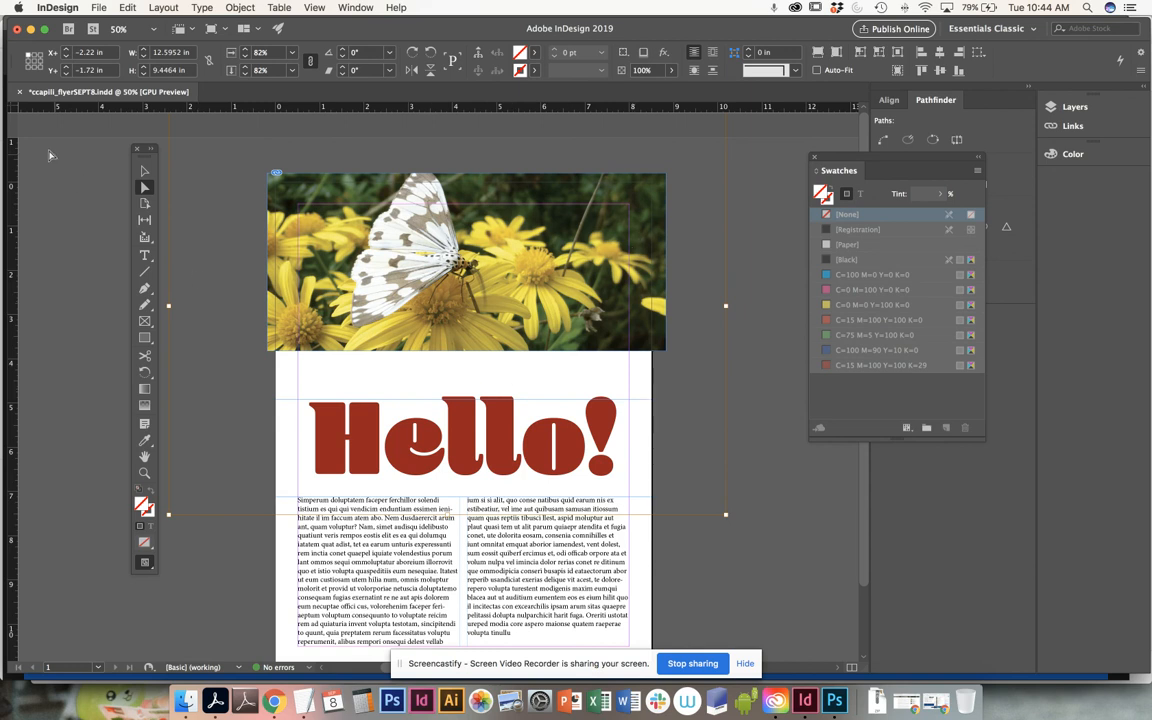
click(145, 171)
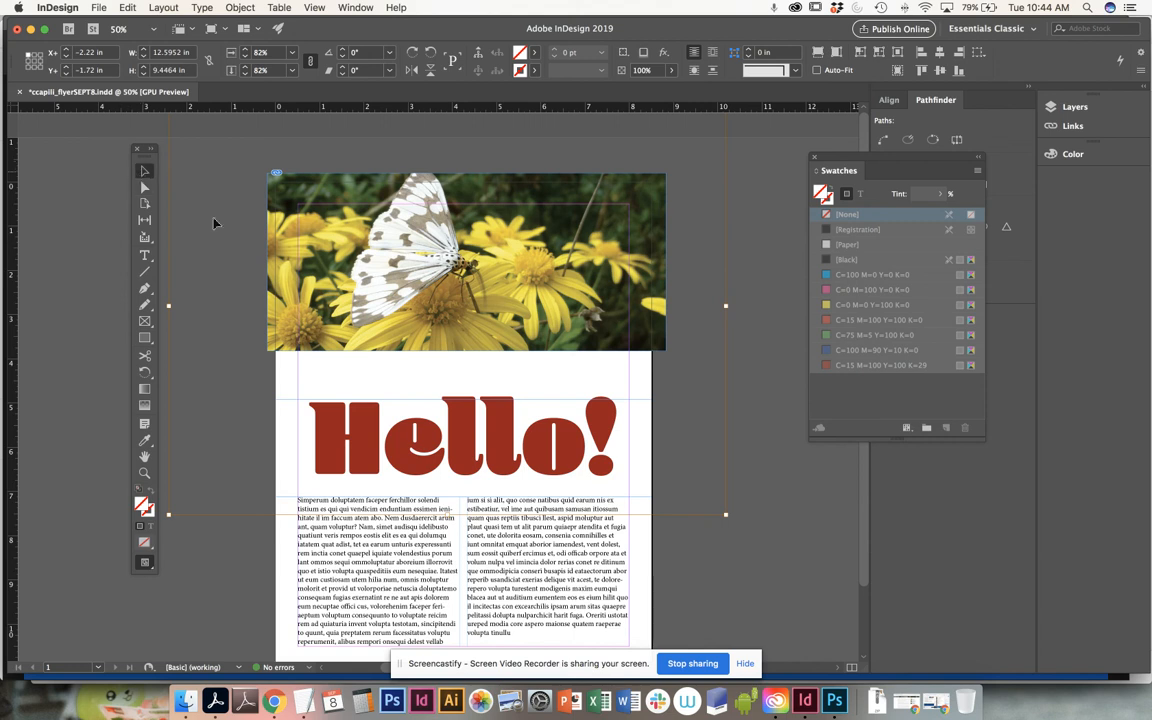
click(321, 363)
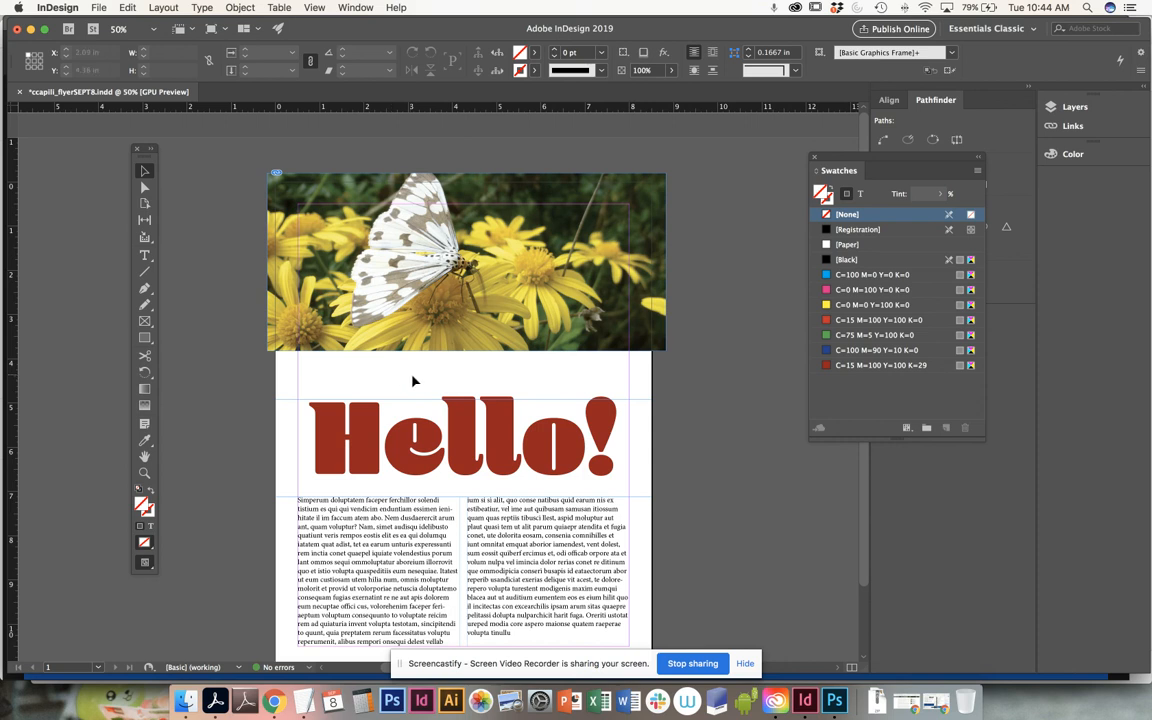
key(super+s)
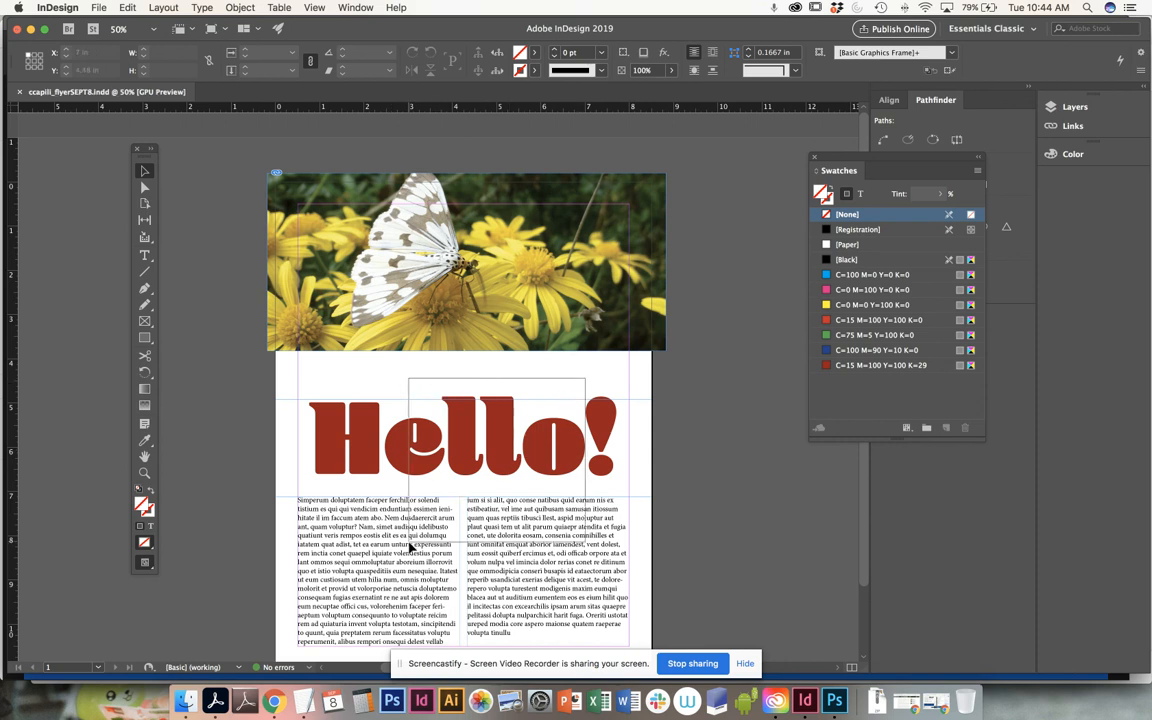
Move the headline and body text up together to Y 4.5 in, closer to the photo, and deselect them
click(463, 452)
drag(463, 452, 463, 434)
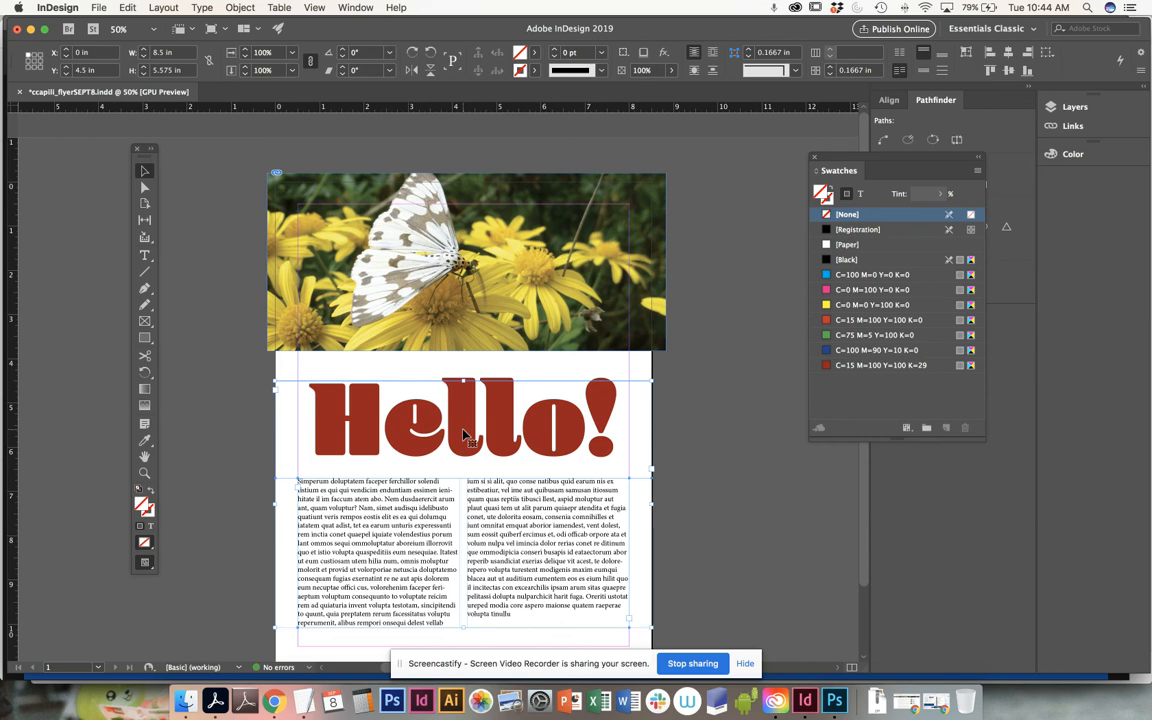
click(689, 416)
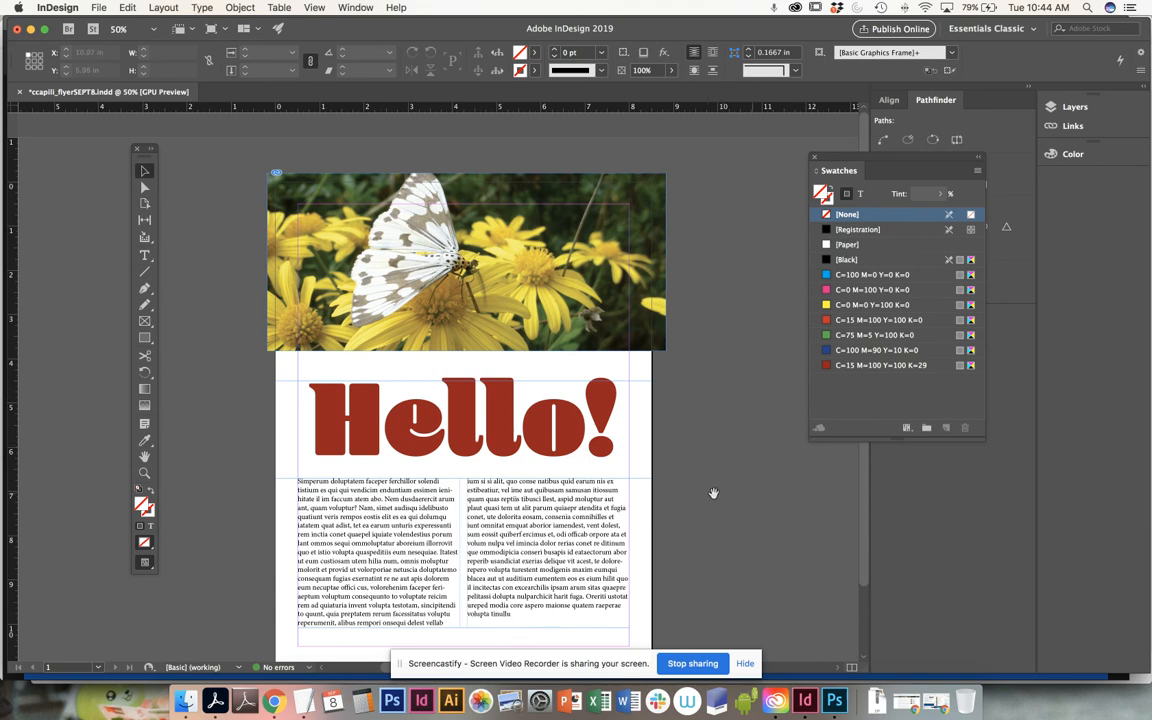
scroll(713, 493, down, 2)
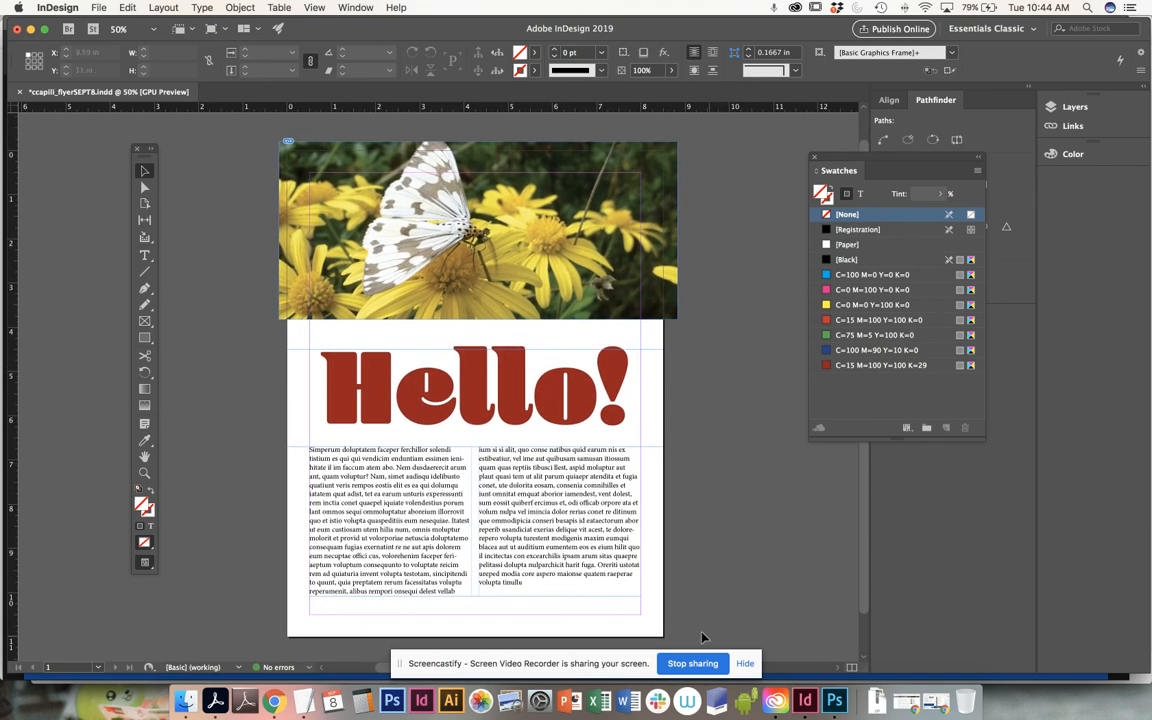